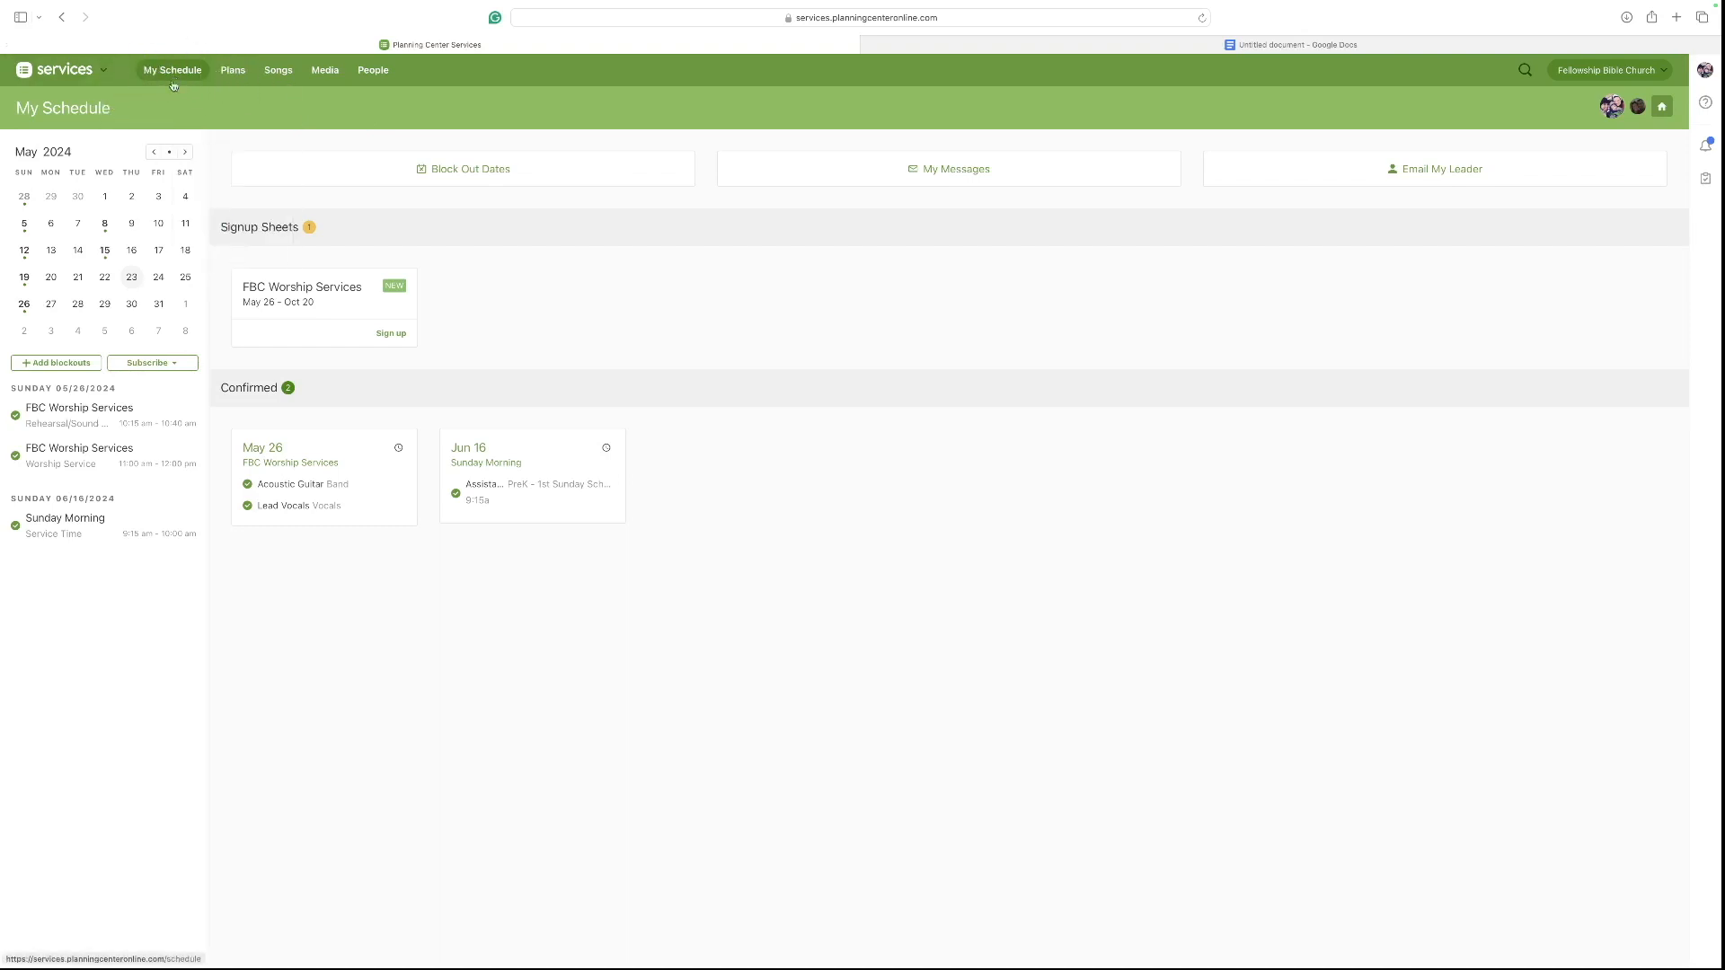
# Open the June 2, 2024 FBC Worship Services plan from the Adult Ministry plans list.
pyautogui.moveTo(233, 77)
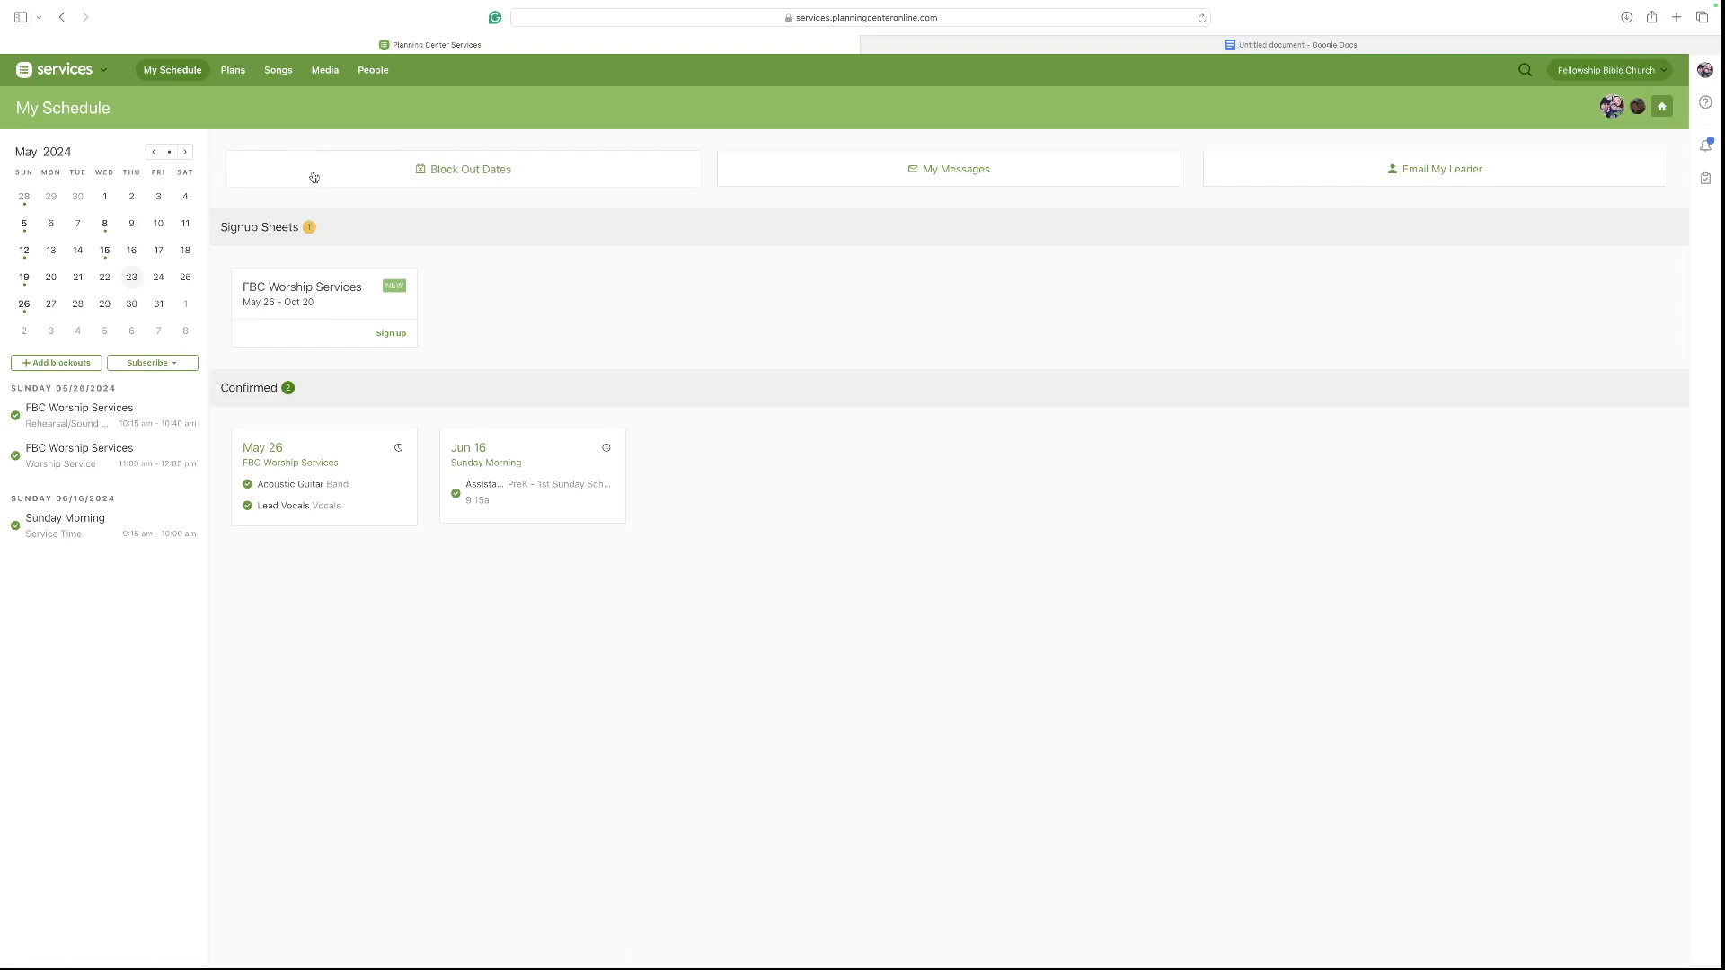
pyautogui.click(235, 73)
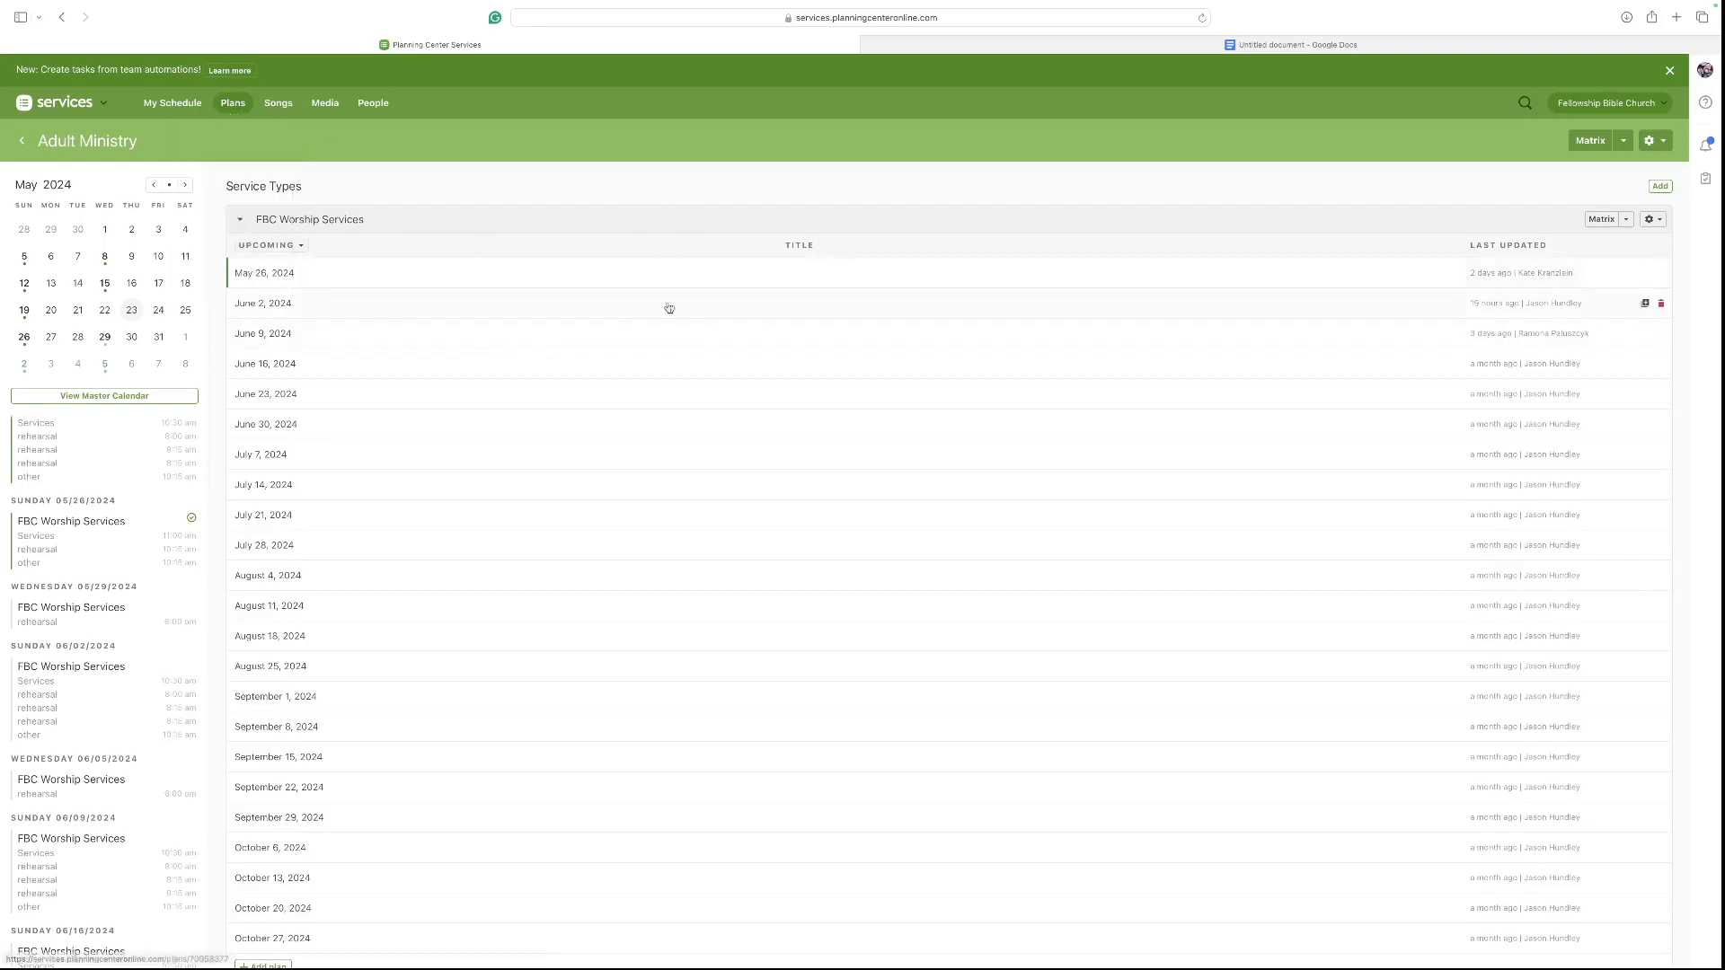
pyautogui.scroll(-3, 590, 413)
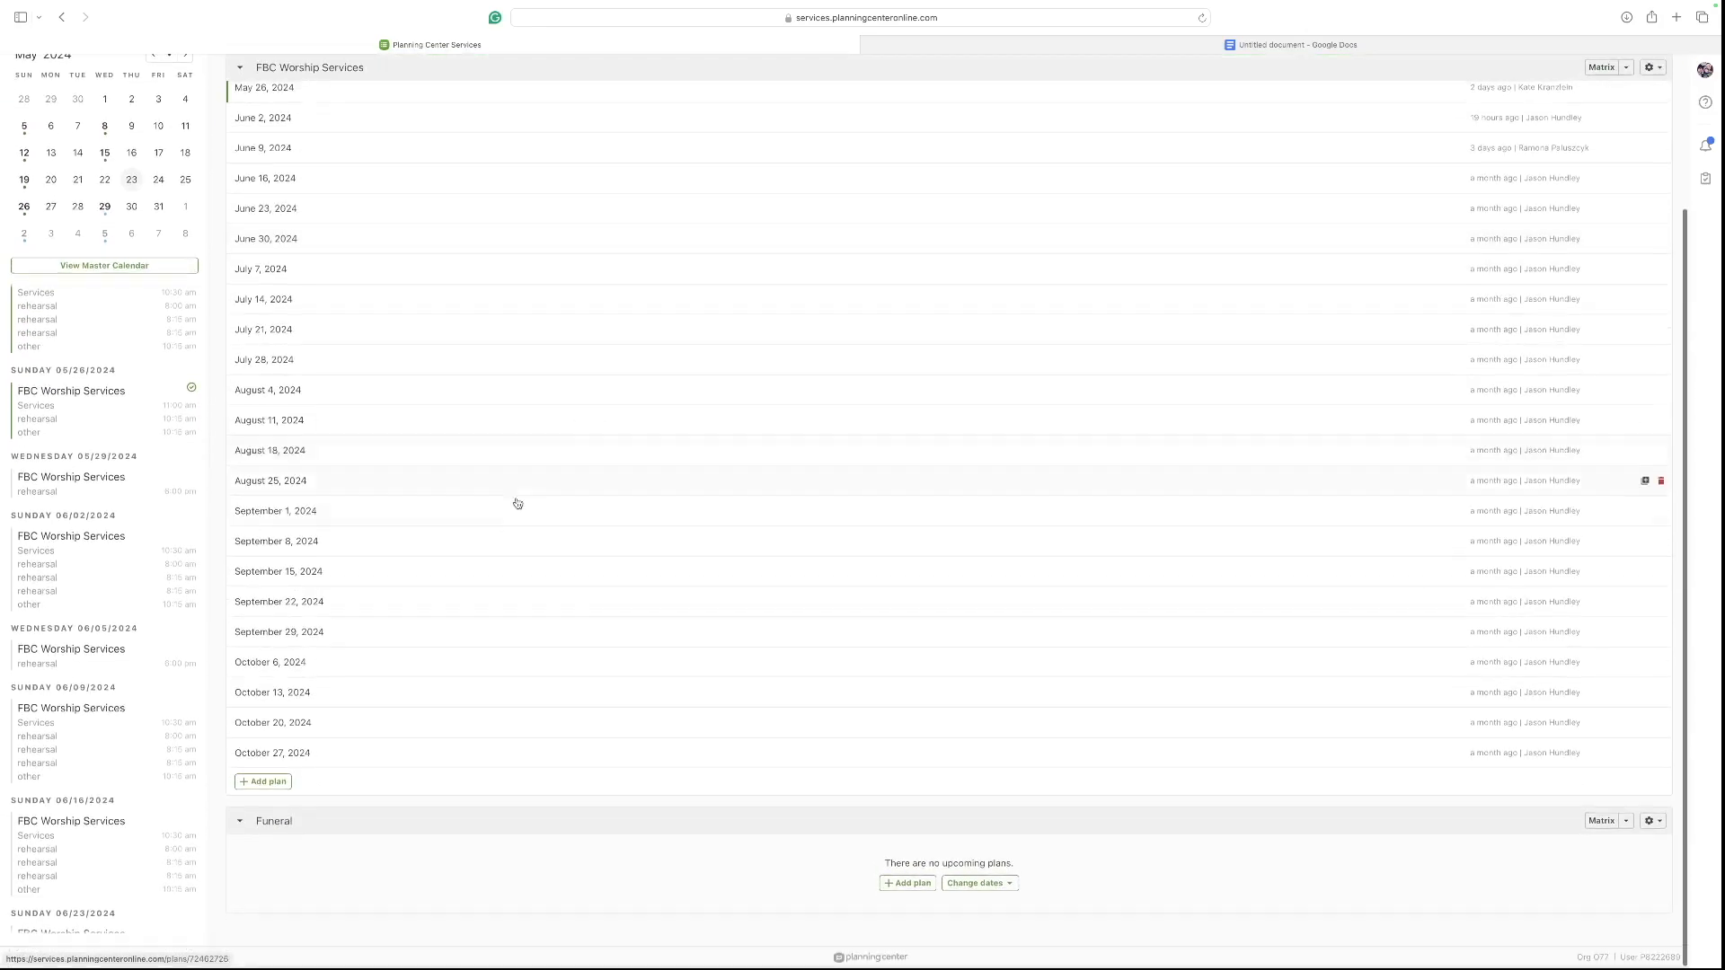
pyautogui.scroll(2, 528, 213)
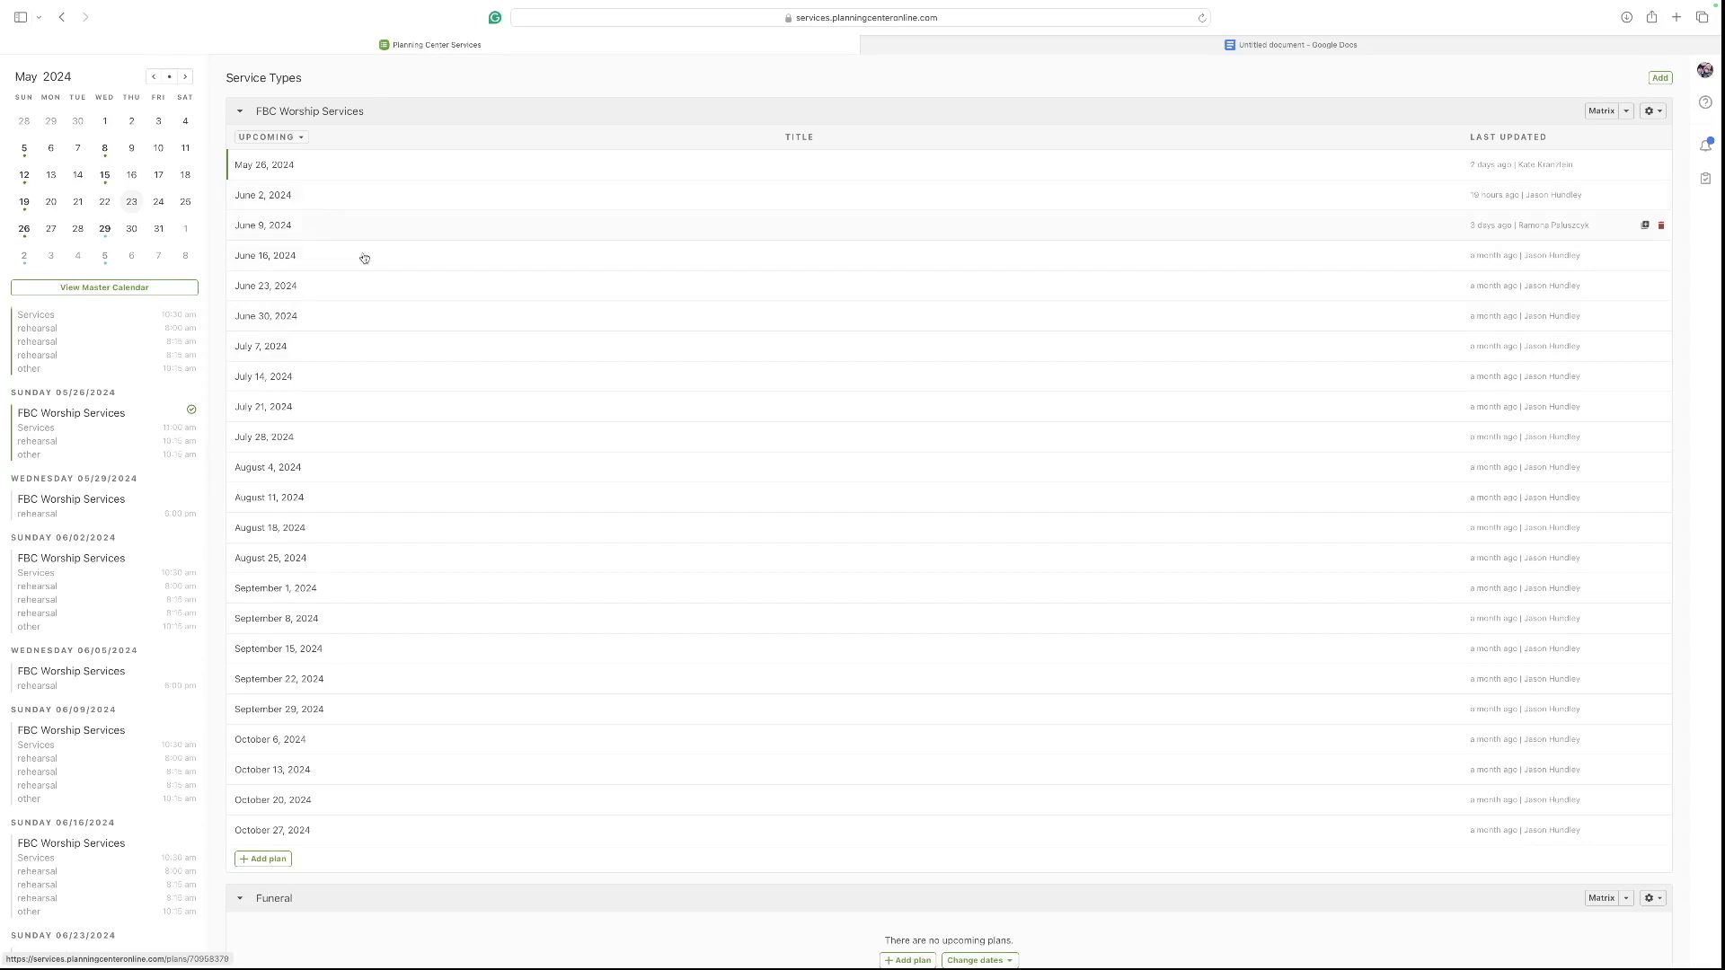
pyautogui.scroll(3, 404, 254)
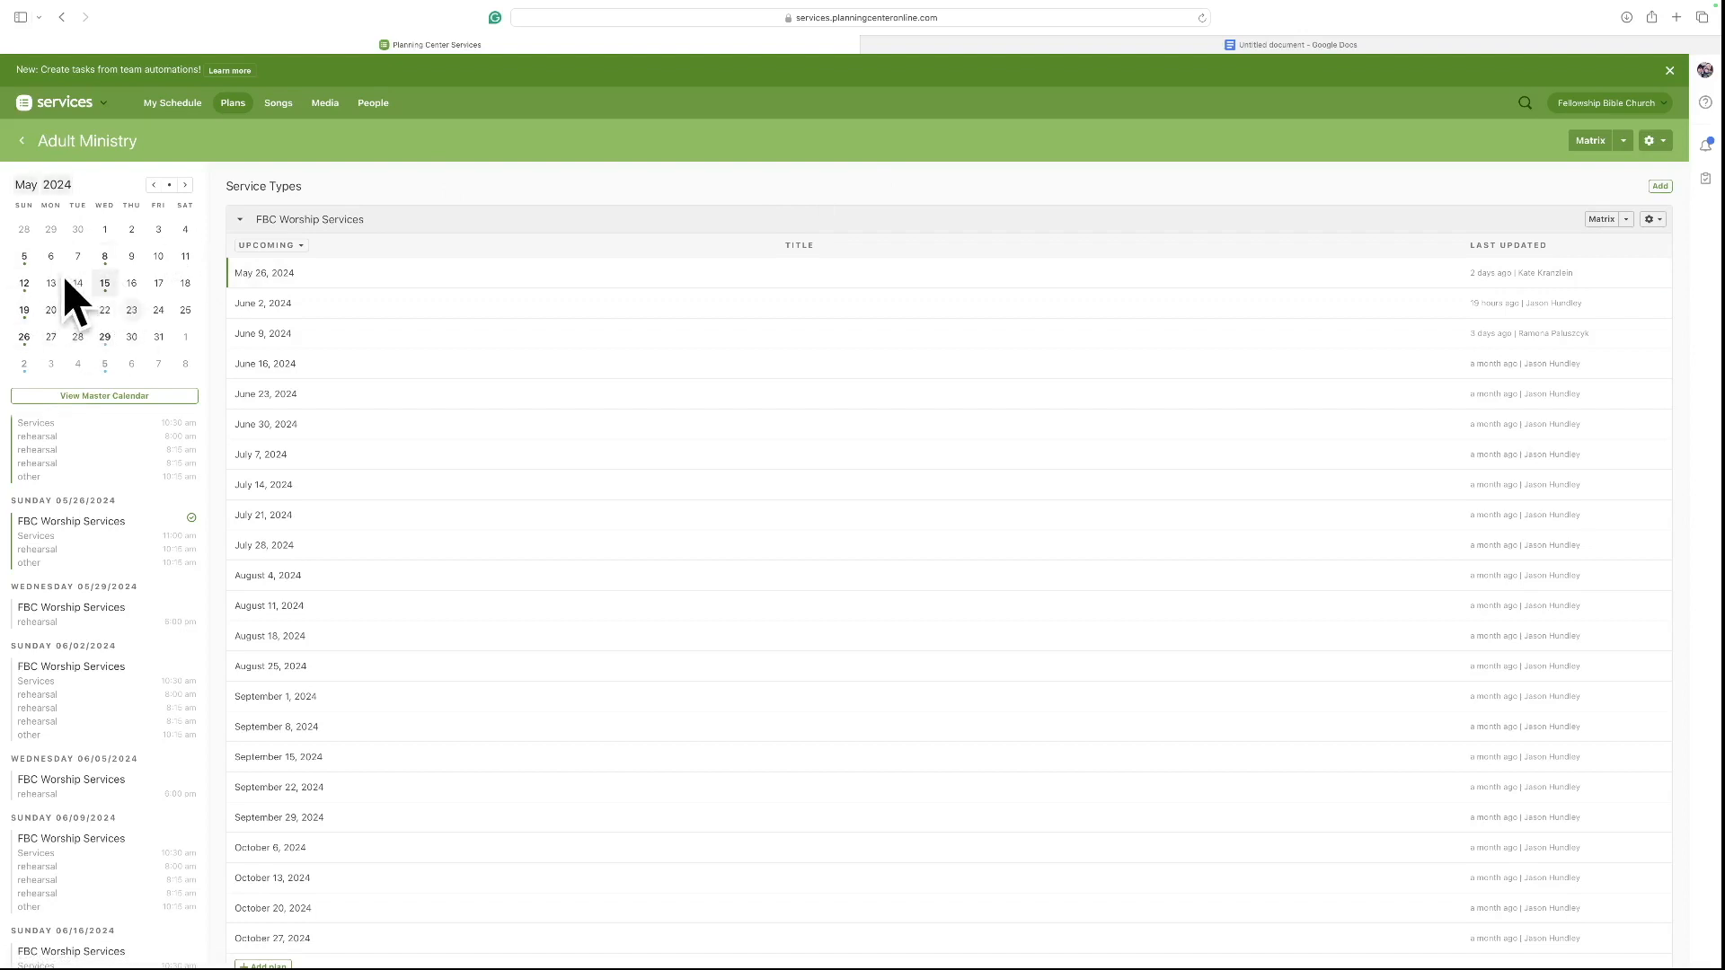
pyautogui.click(278, 306)
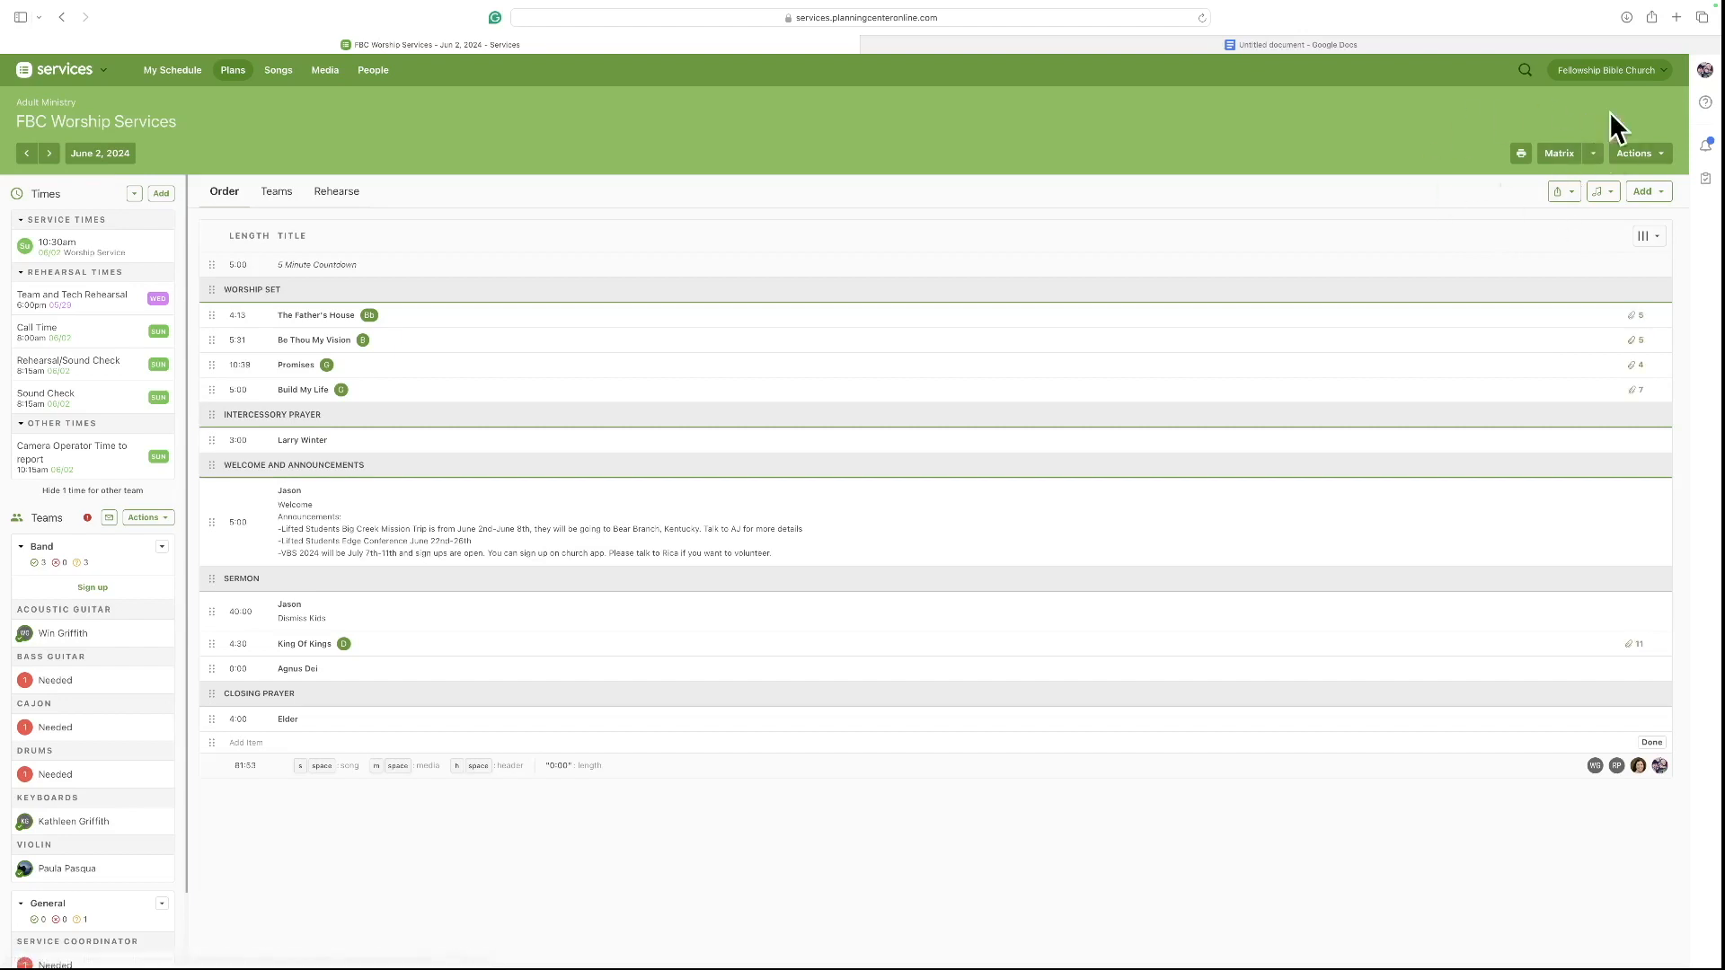
# Open the FBC Worship Services templates and add a new template named TEST.
pyautogui.click(1599, 160)
pyautogui.click(1599, 161)
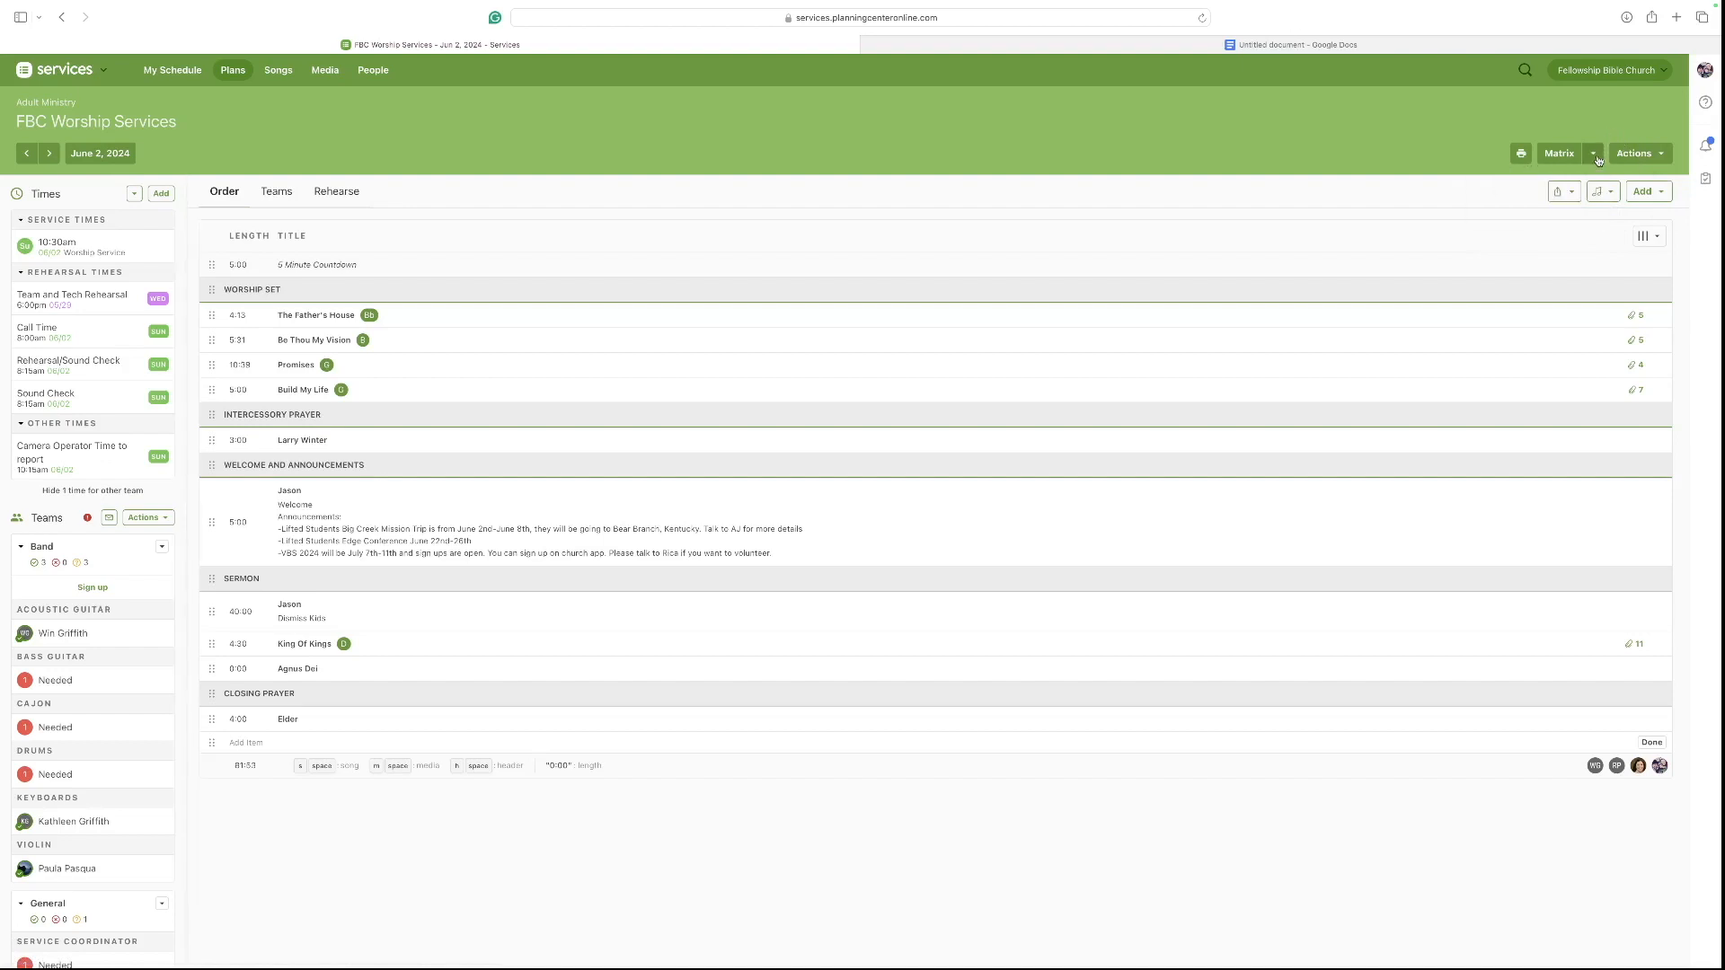
pyautogui.click(1665, 155)
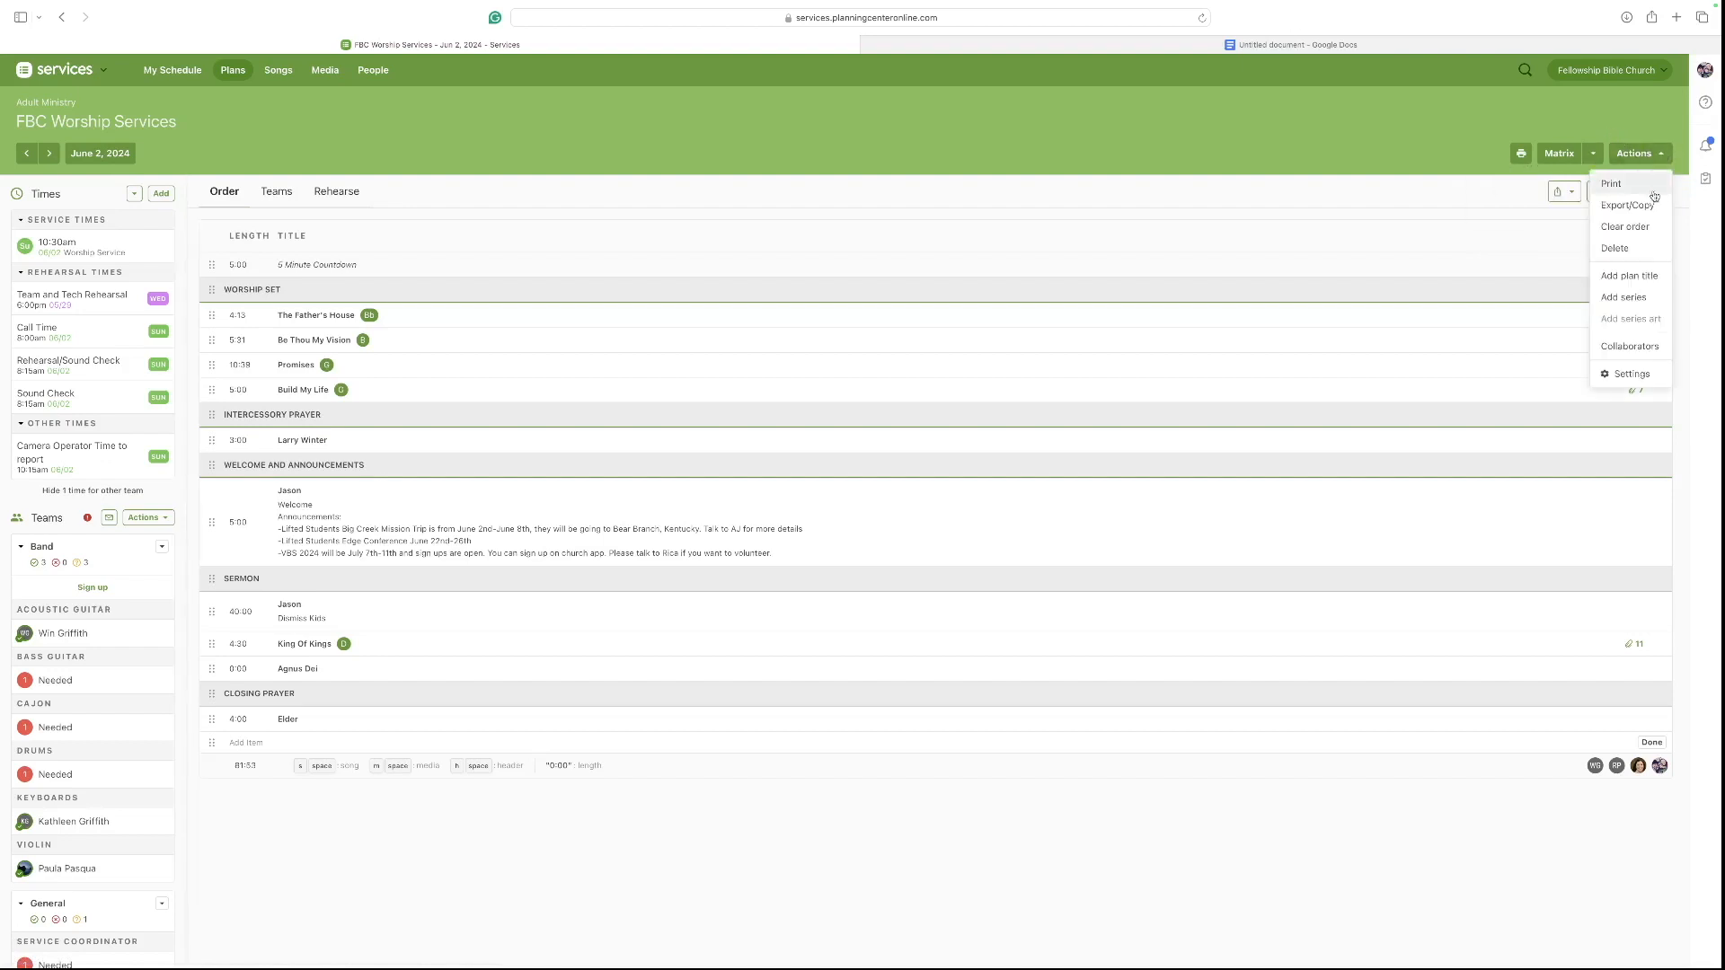
pyautogui.click(1614, 375)
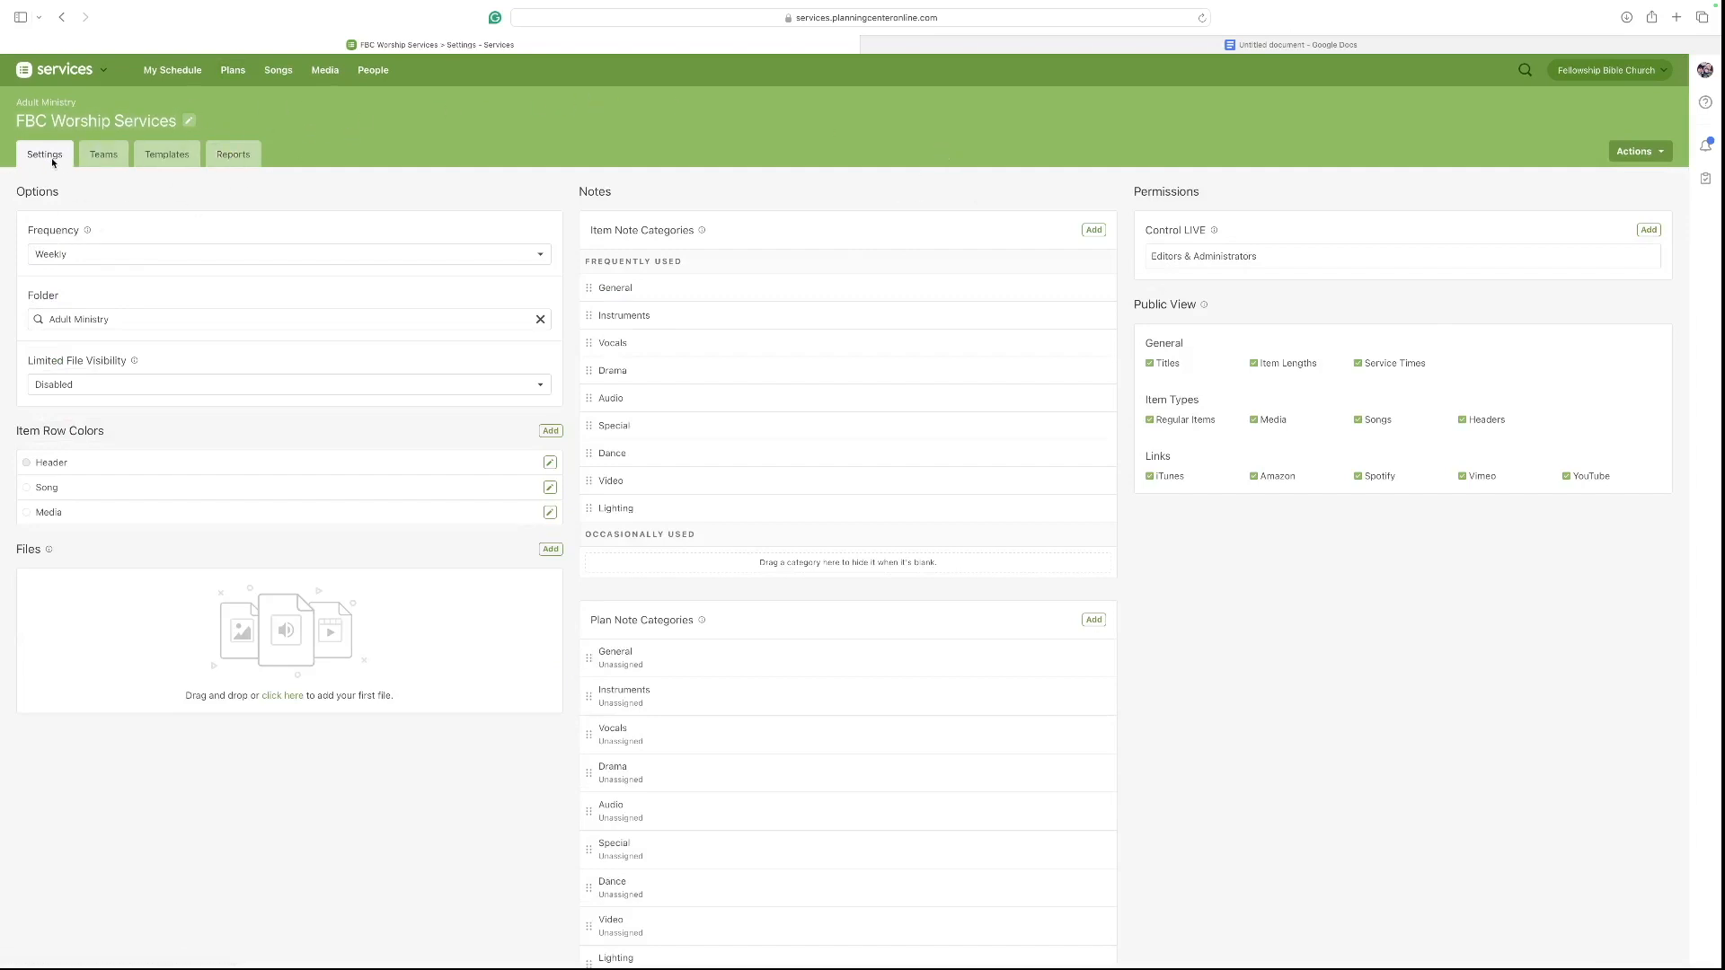
pyautogui.click(155, 160)
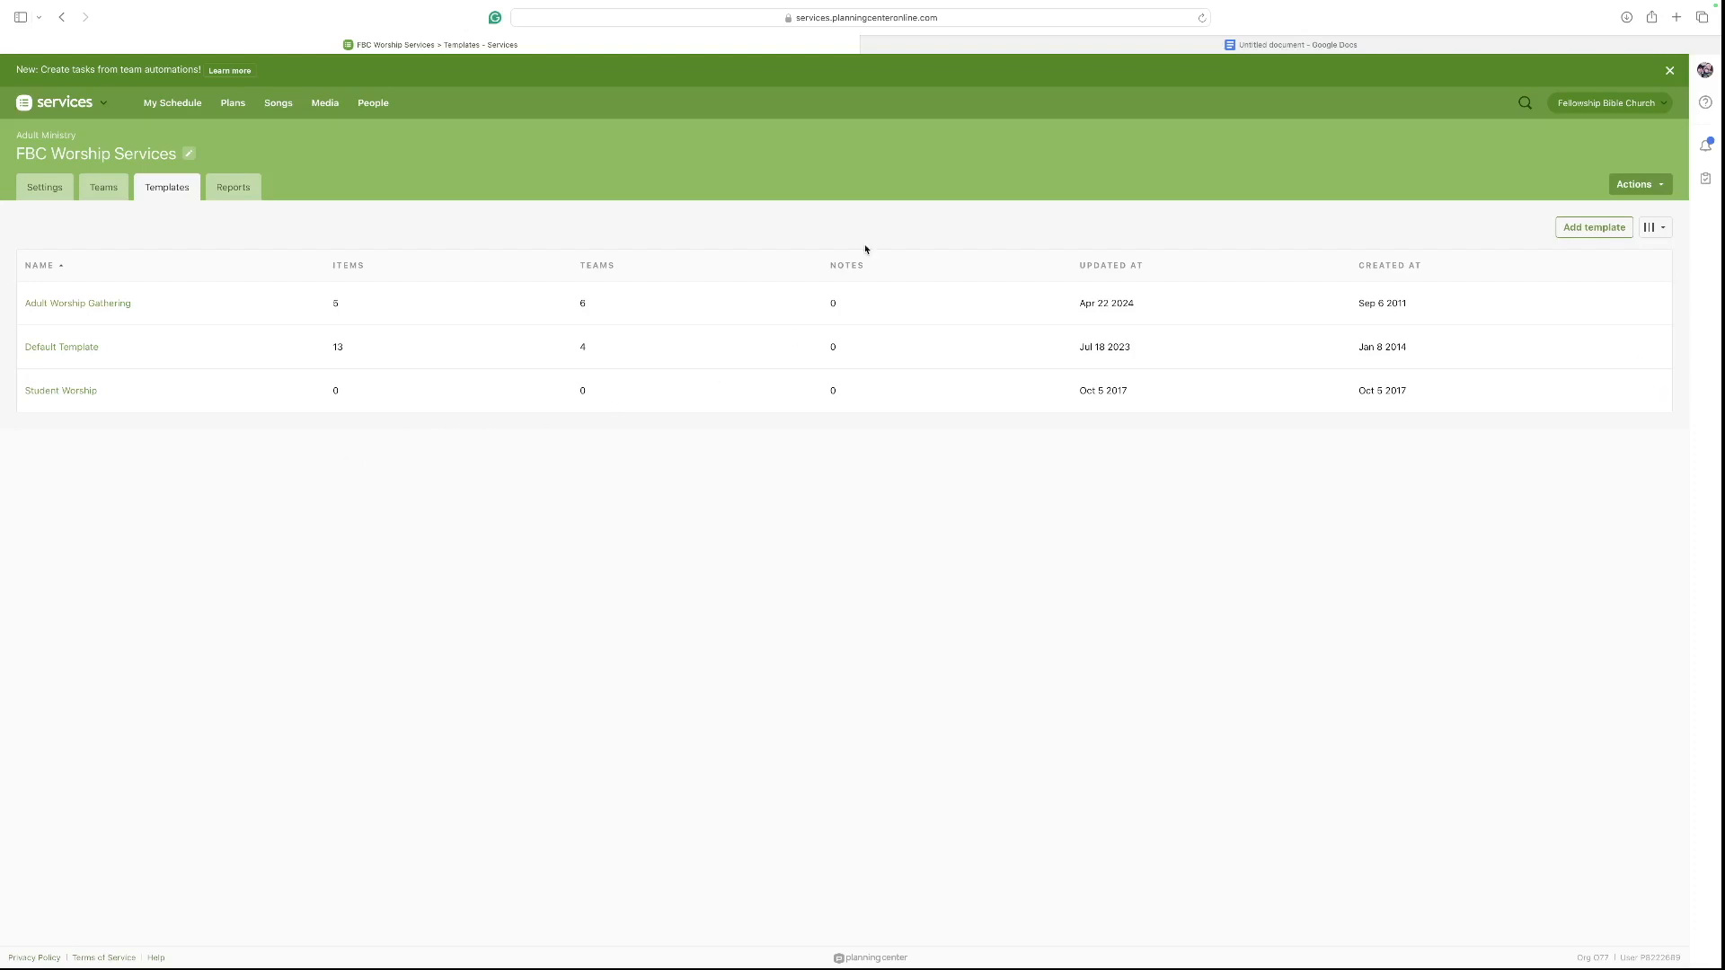
pyautogui.click(1567, 227)
pyautogui.write('T')
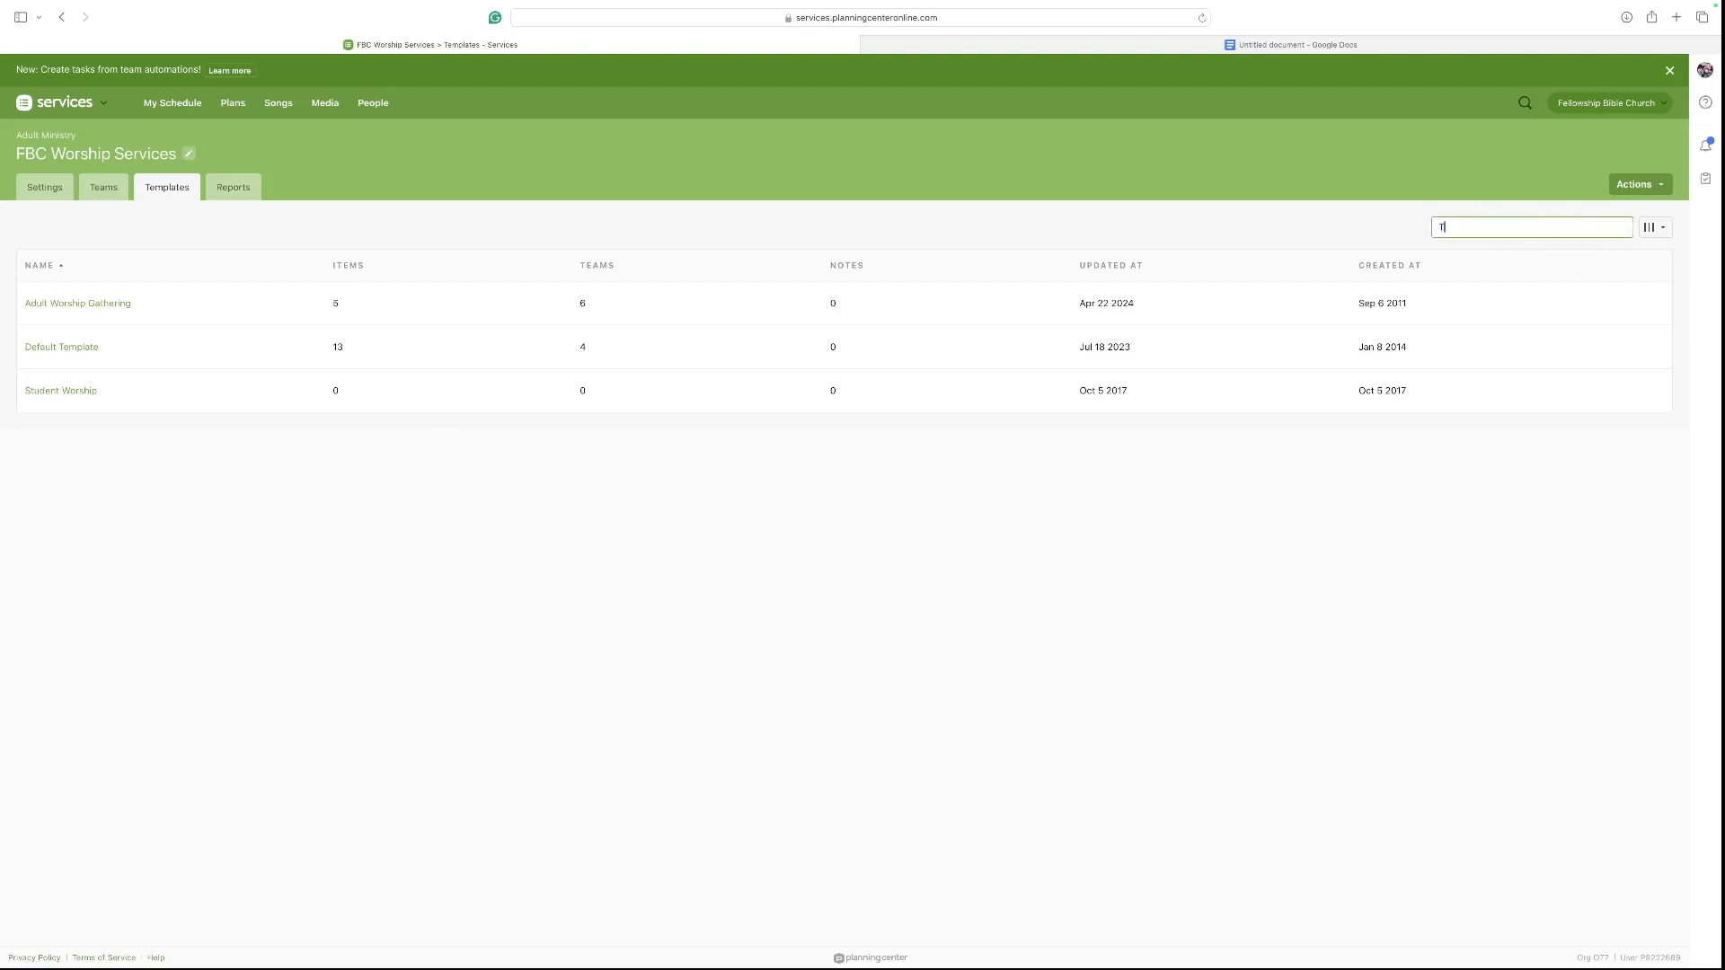
pyautogui.write('EST')
pyautogui.press('Return')
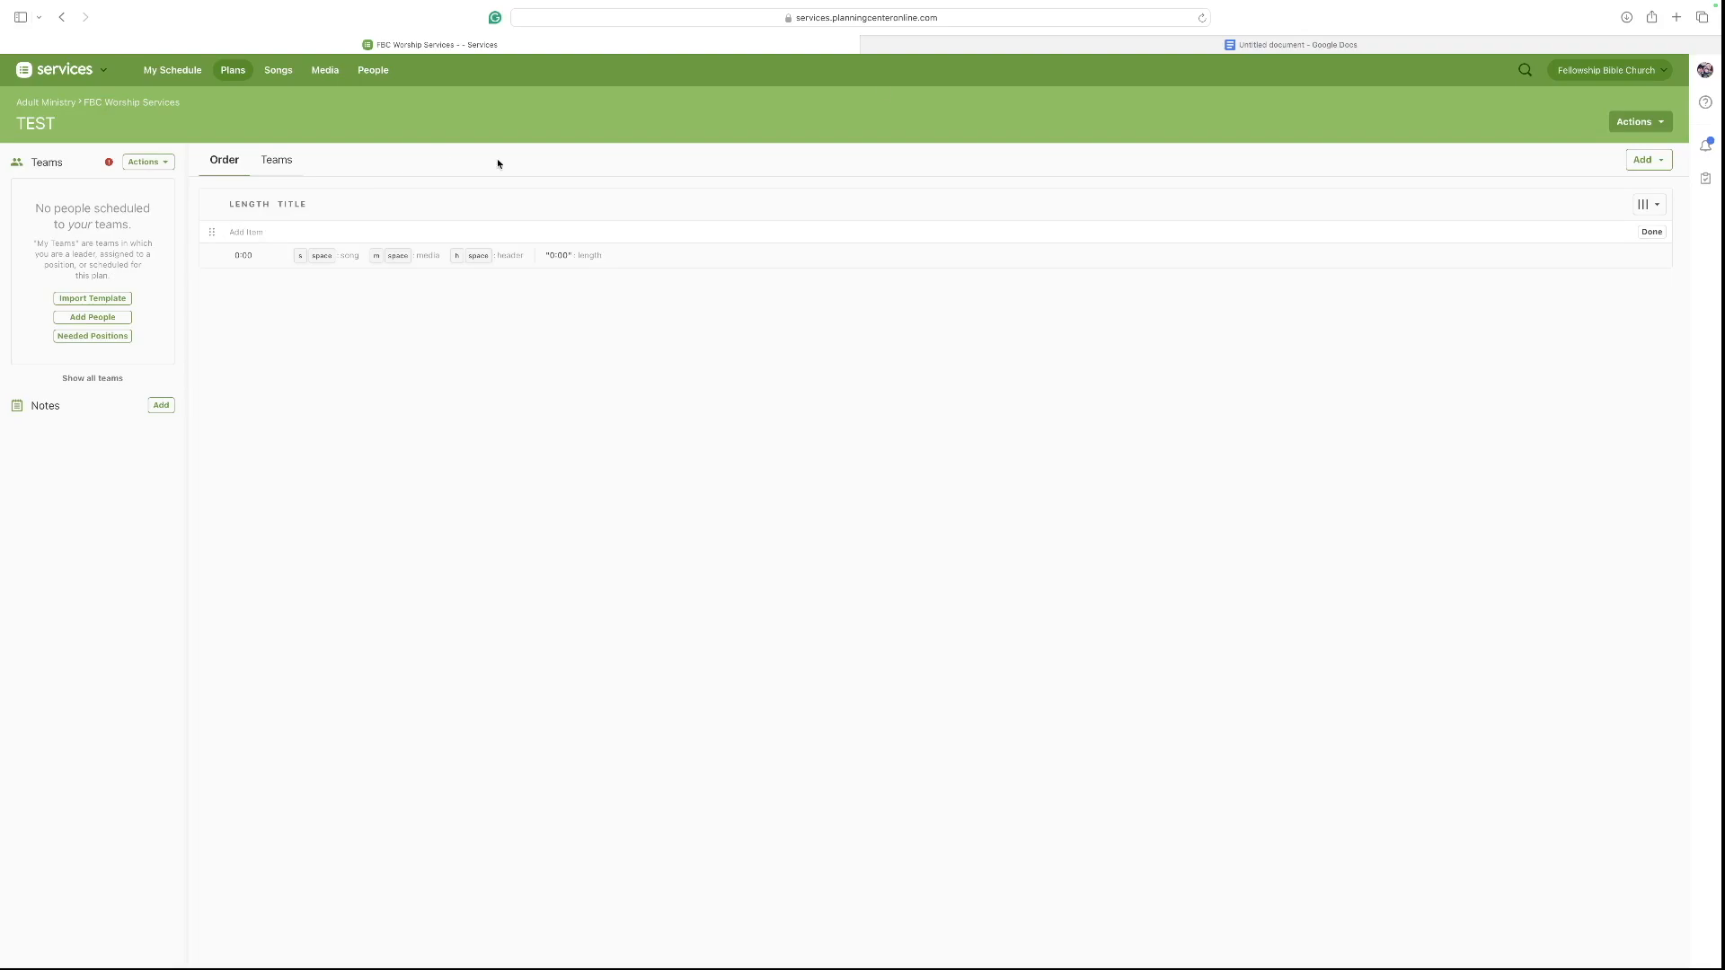
# Review the Worship Set order outline in the Google Doc.
pyautogui.click(949, 47)
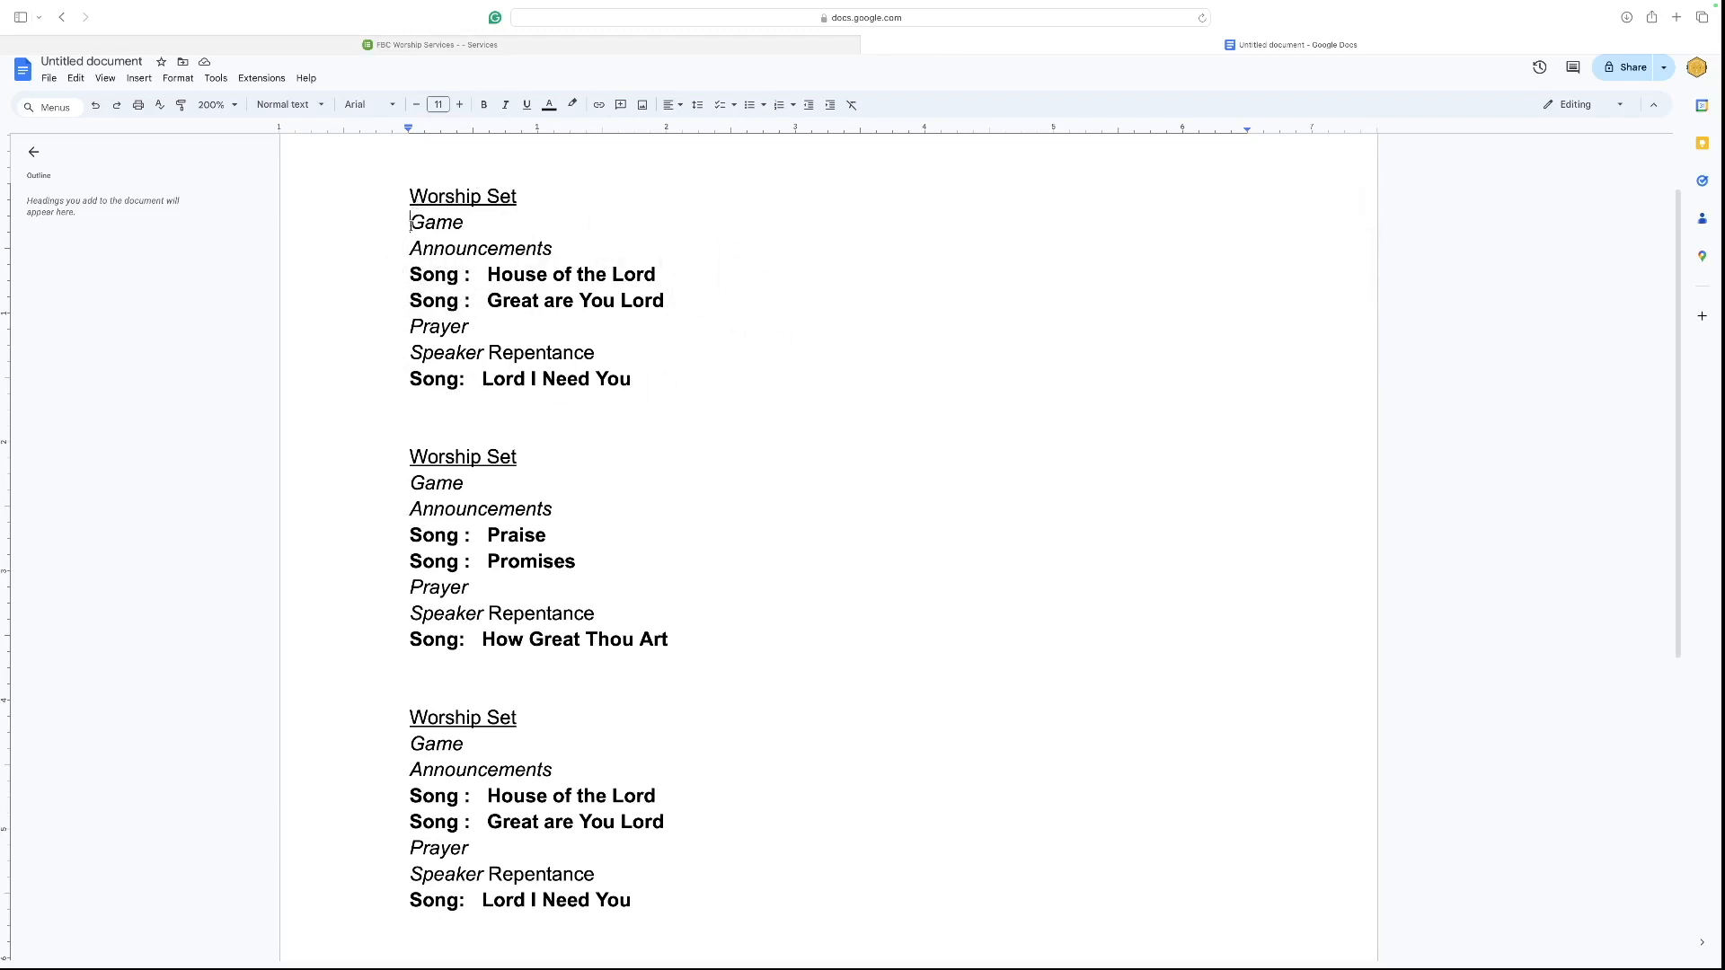
pyautogui.moveTo(411, 223); pyautogui.dragTo(615, 272)
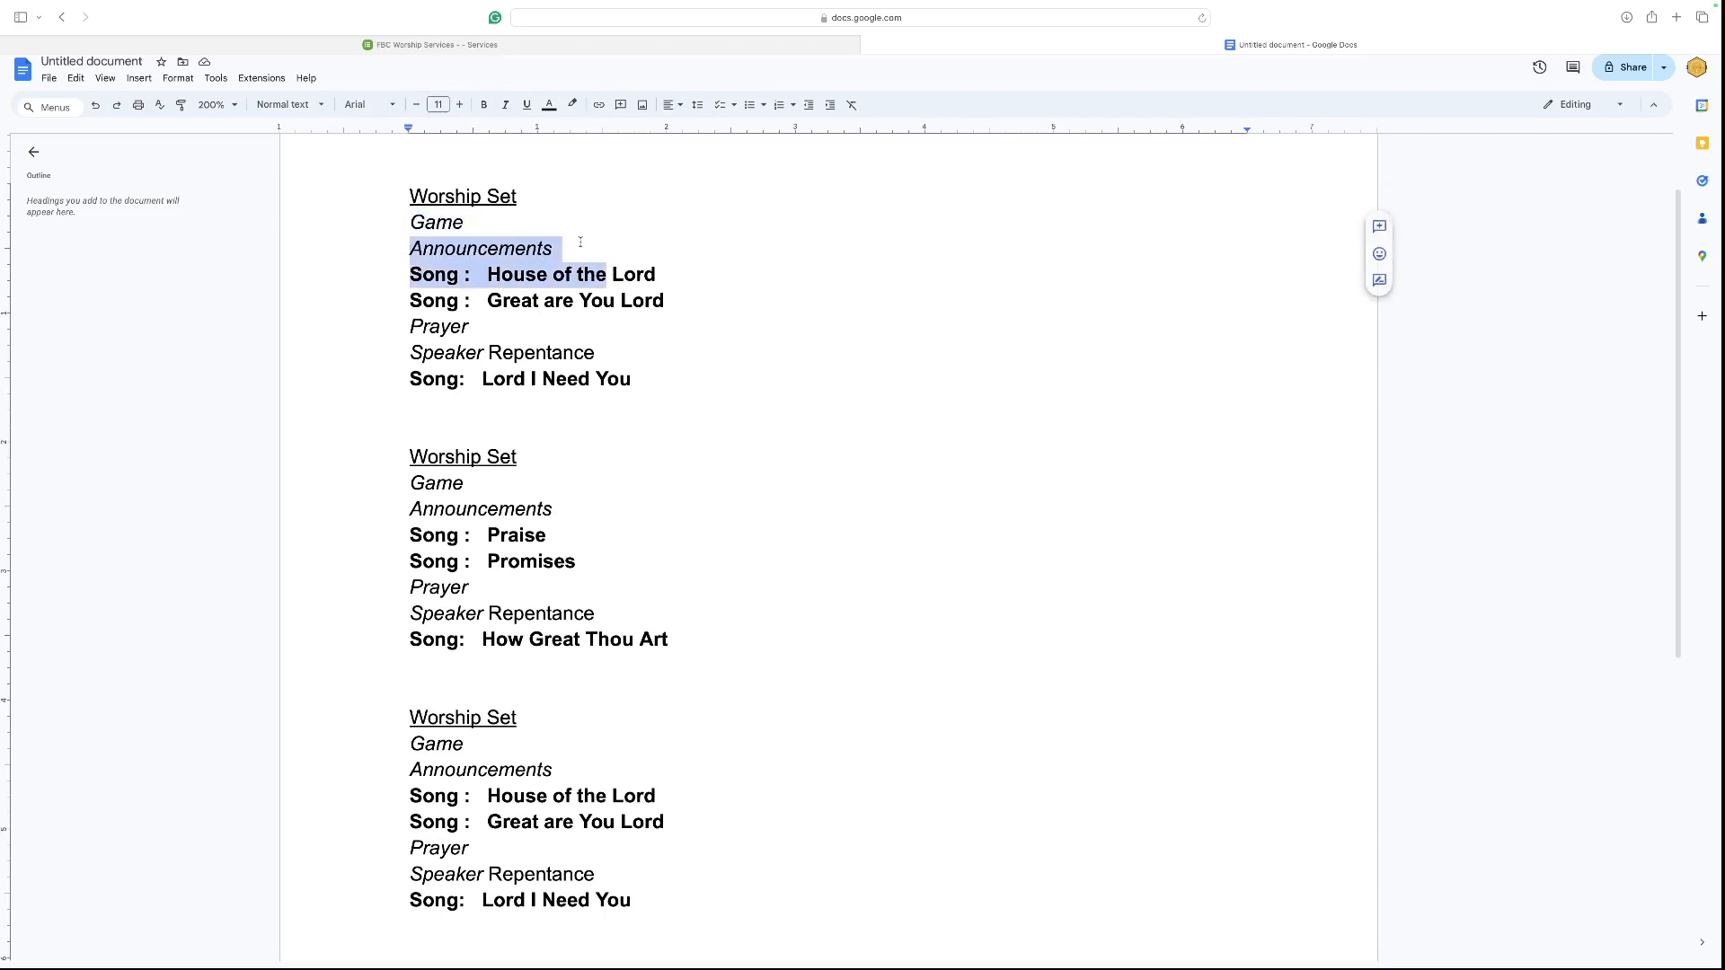
pyautogui.click(579, 243)
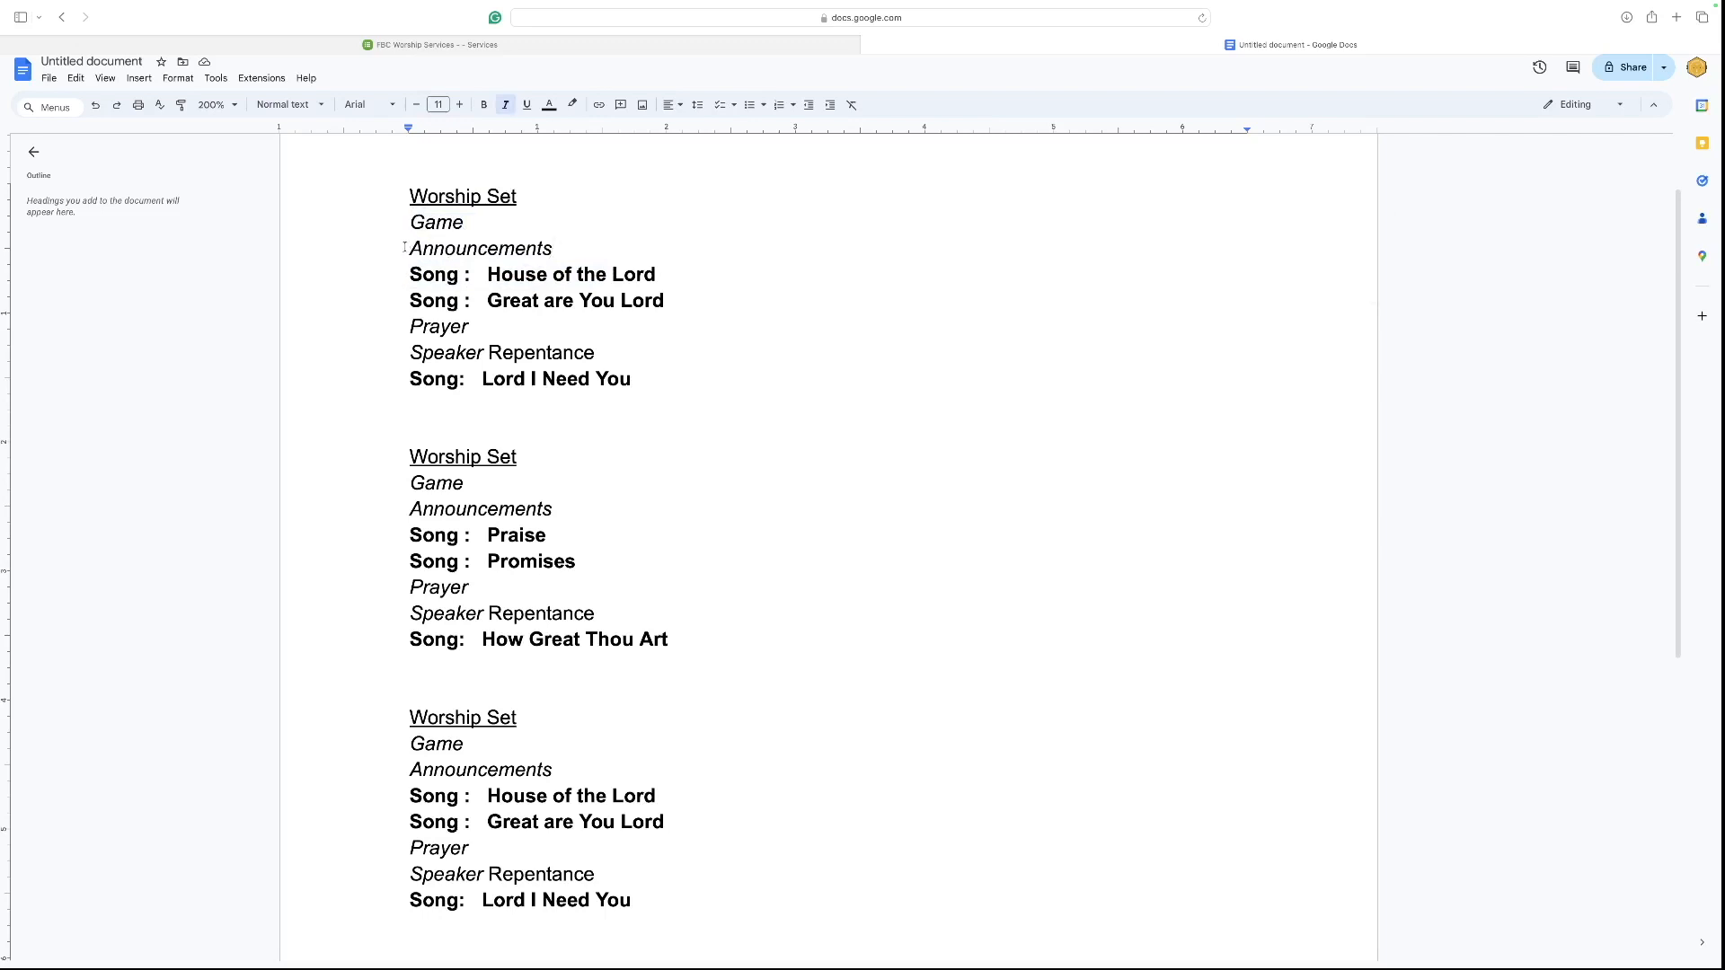
pyautogui.moveTo(407, 248); pyautogui.dragTo(561, 249)
pyautogui.click(559, 250)
# Add a header named GAME to the TEST template's order.
pyautogui.click(415, 45)
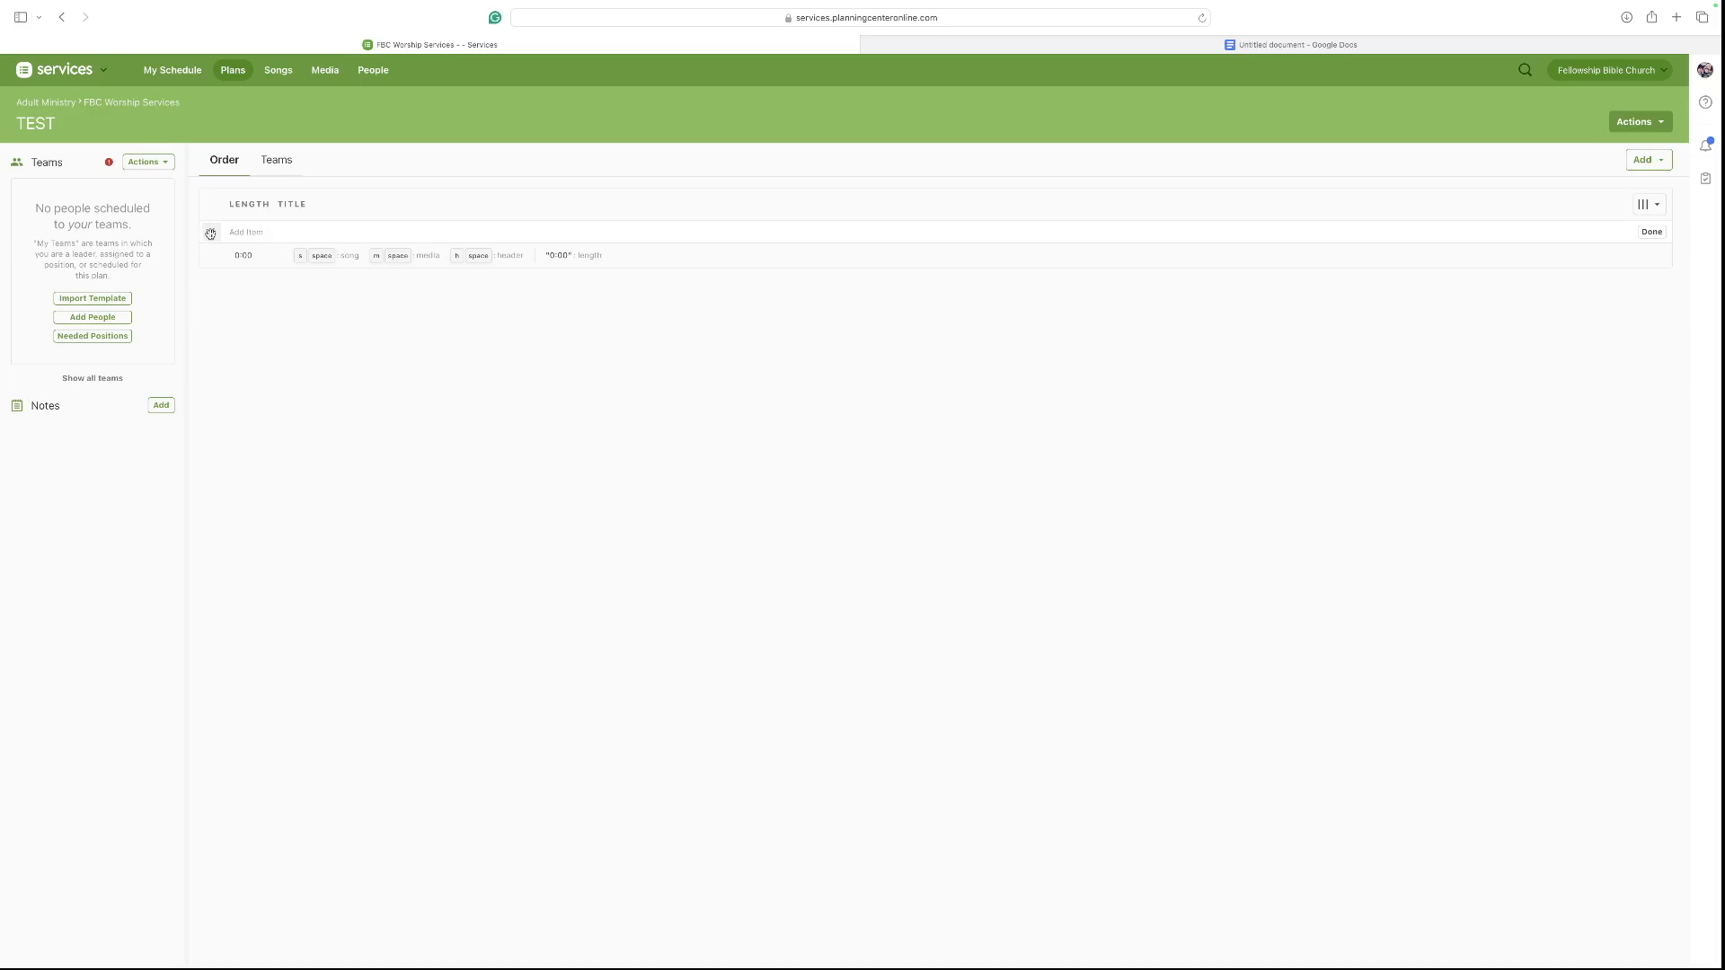
pyautogui.write('h')
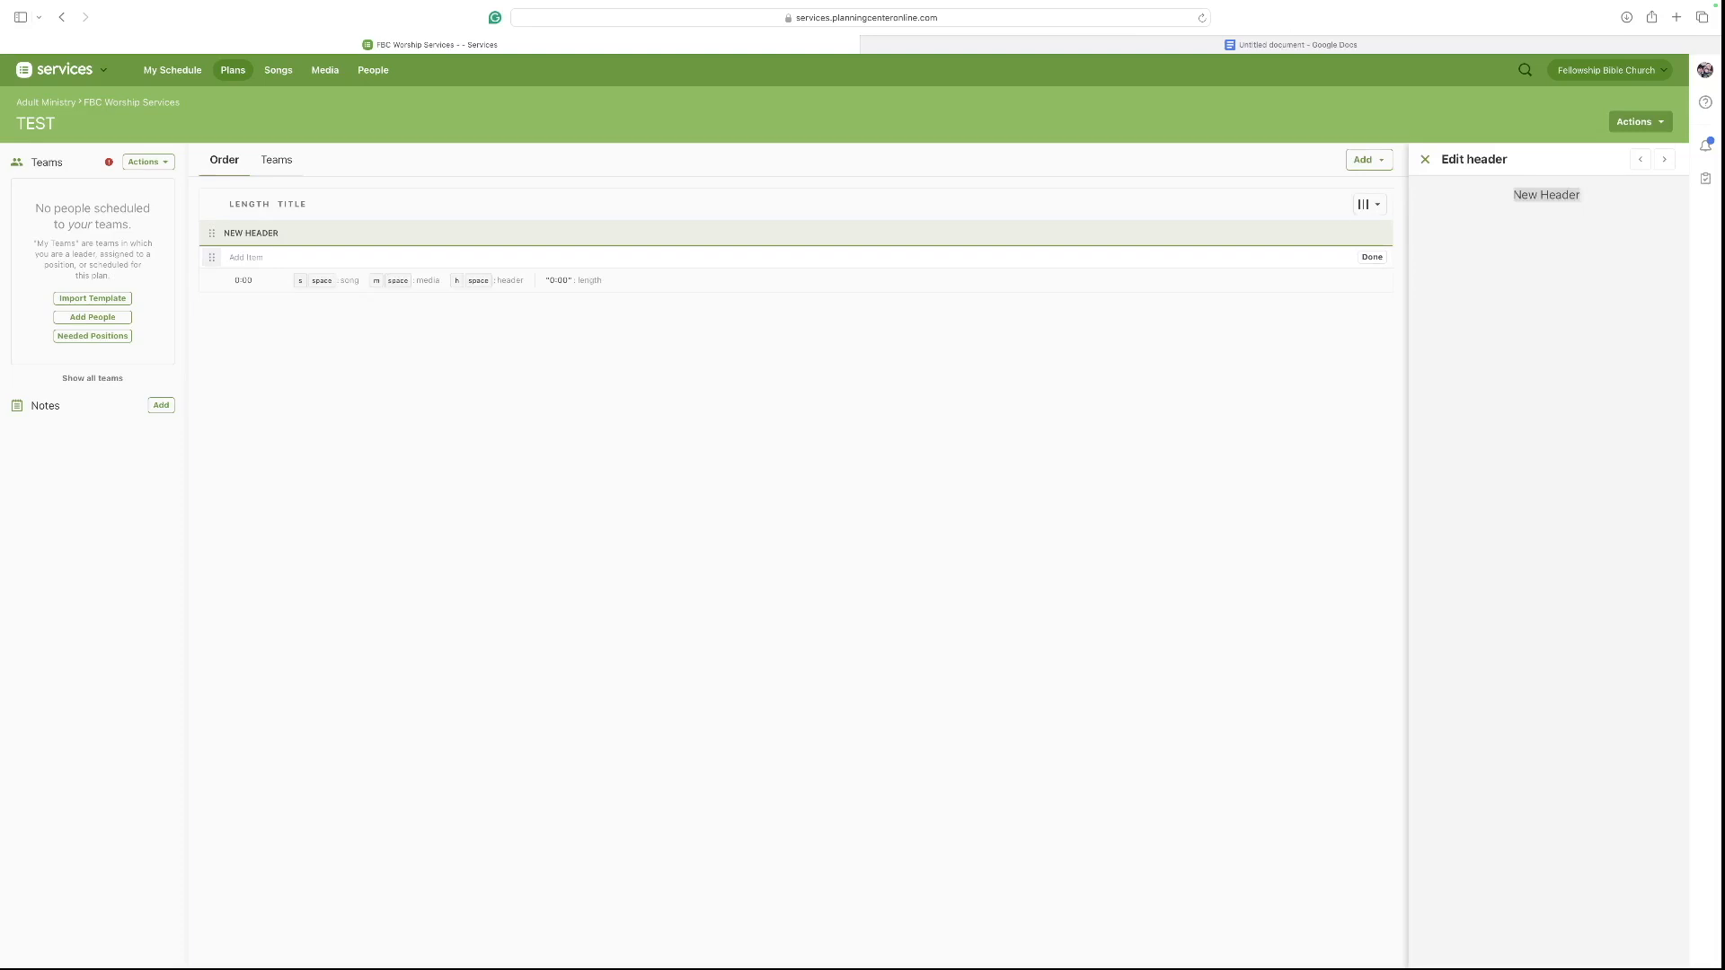
pyautogui.write('GAME')
pyautogui.press('Return')
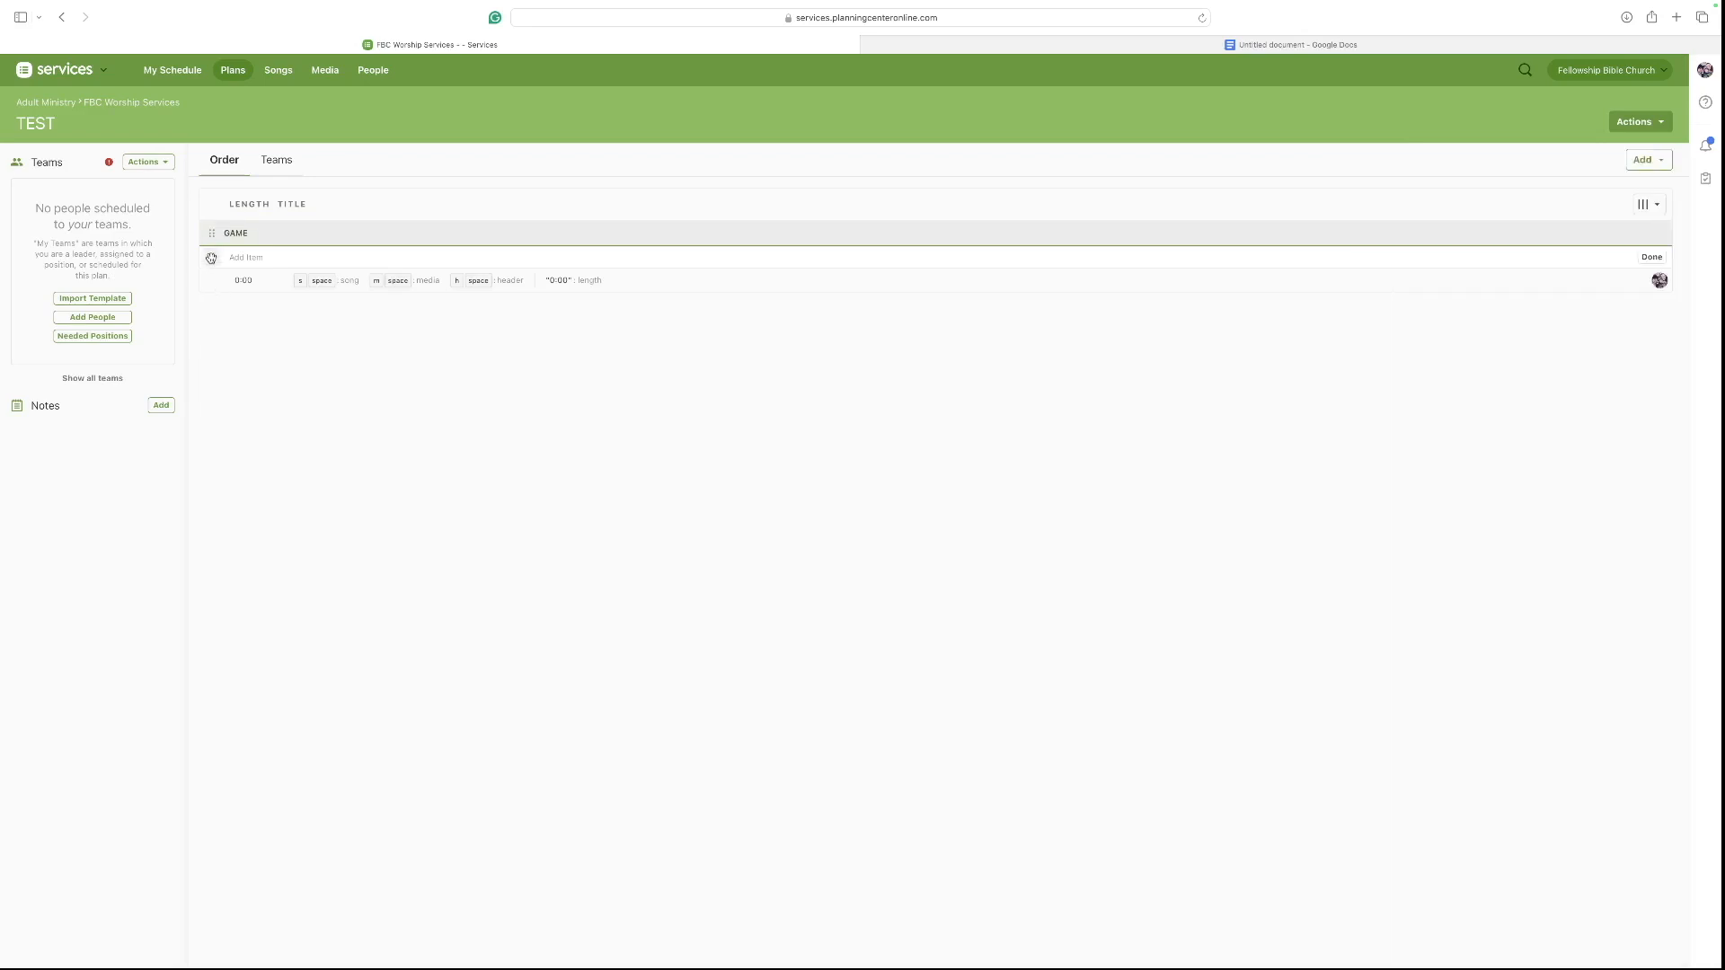
# Add a second header named Announcements below GAME.
pyautogui.press('h')
pyautogui.press('space')
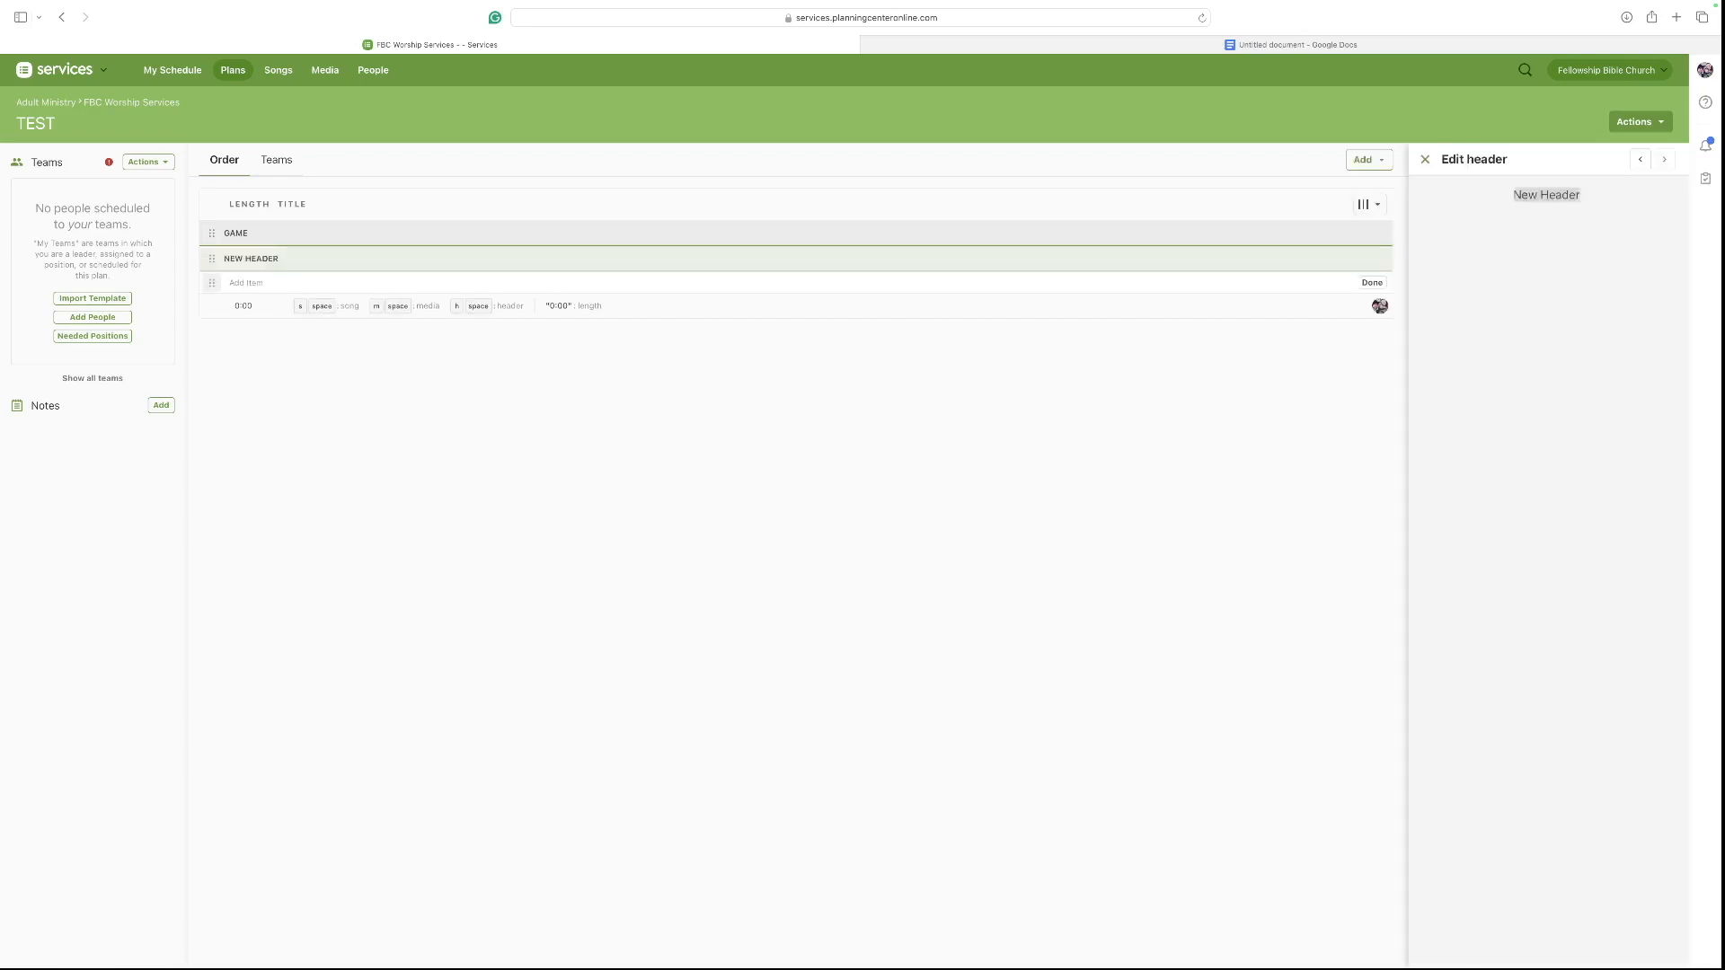
pyautogui.write('Announcements')
pyautogui.press('Return')
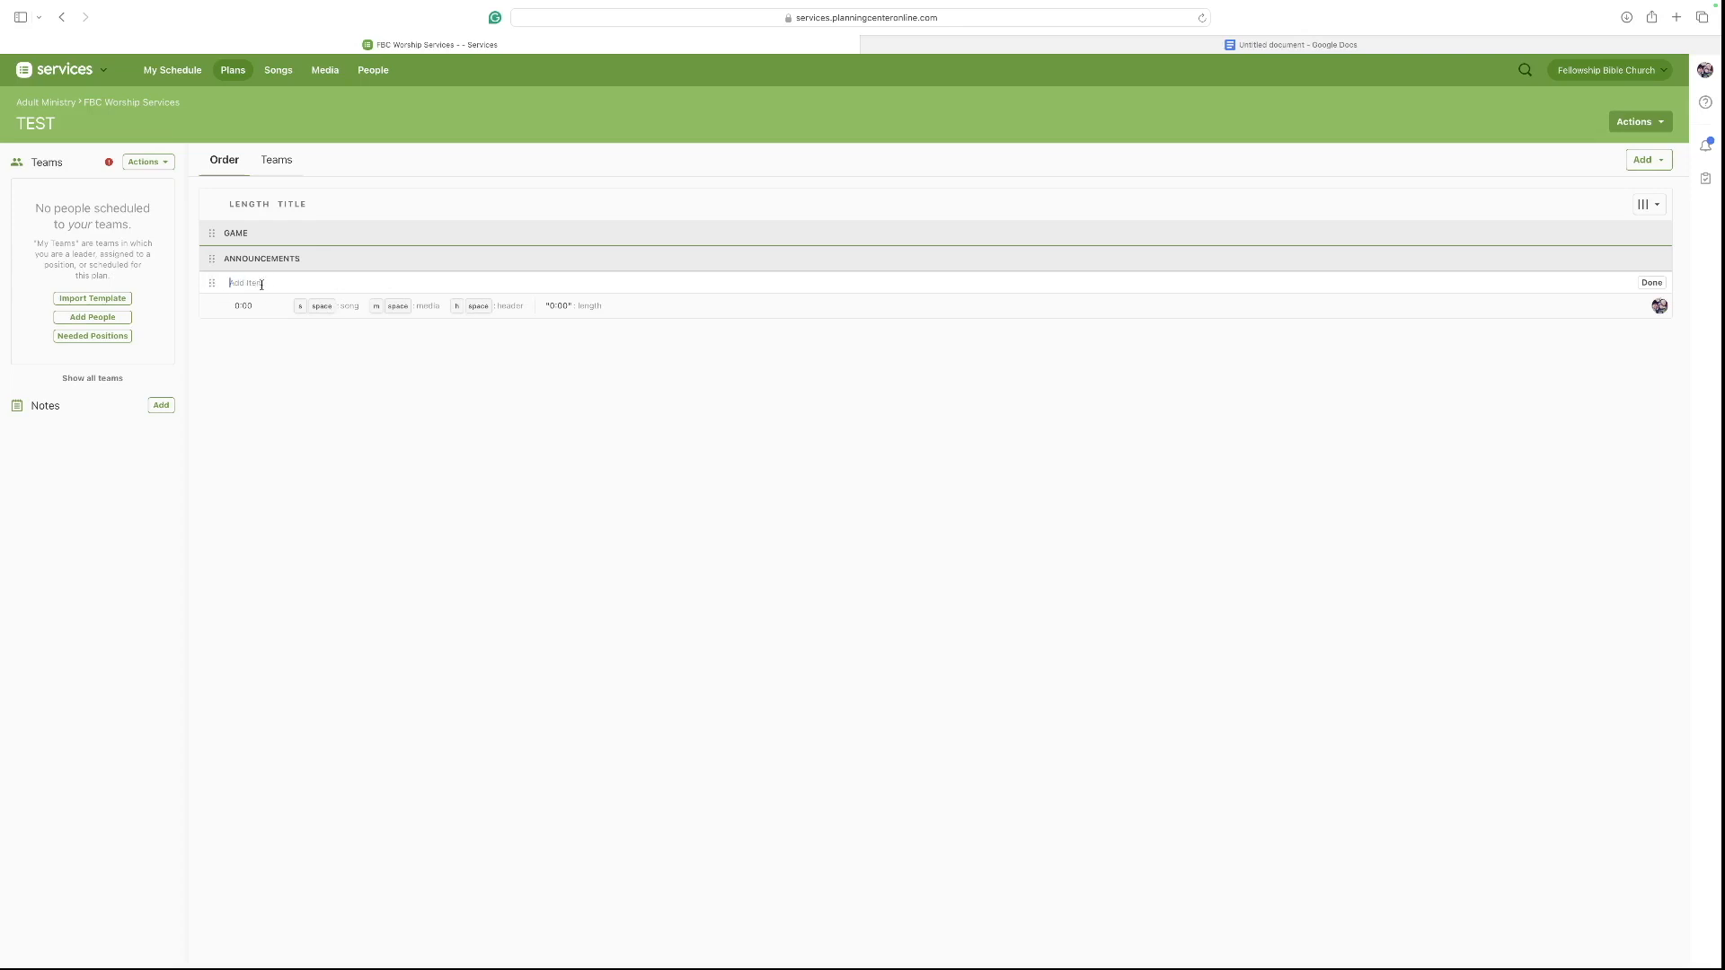
# Add a Youth Leader item under Announcements and set its length to 3 minutes.
pyautogui.write('Youth Leader')
pyautogui.press('Return')
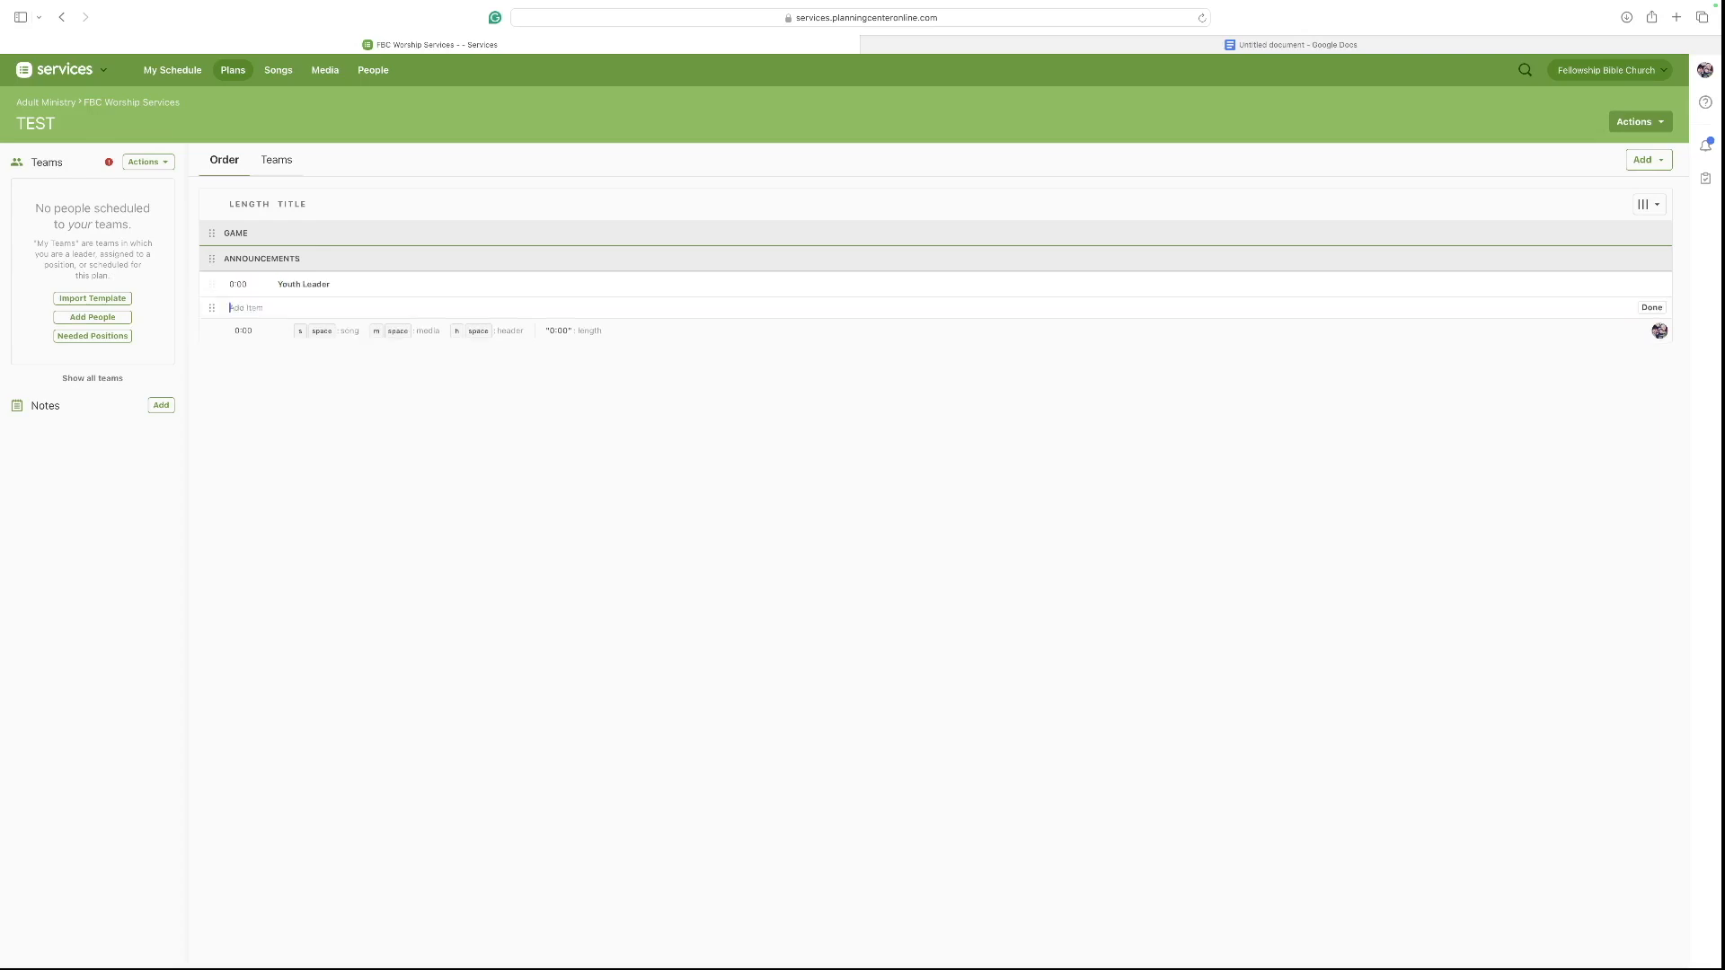
pyautogui.click(293, 286)
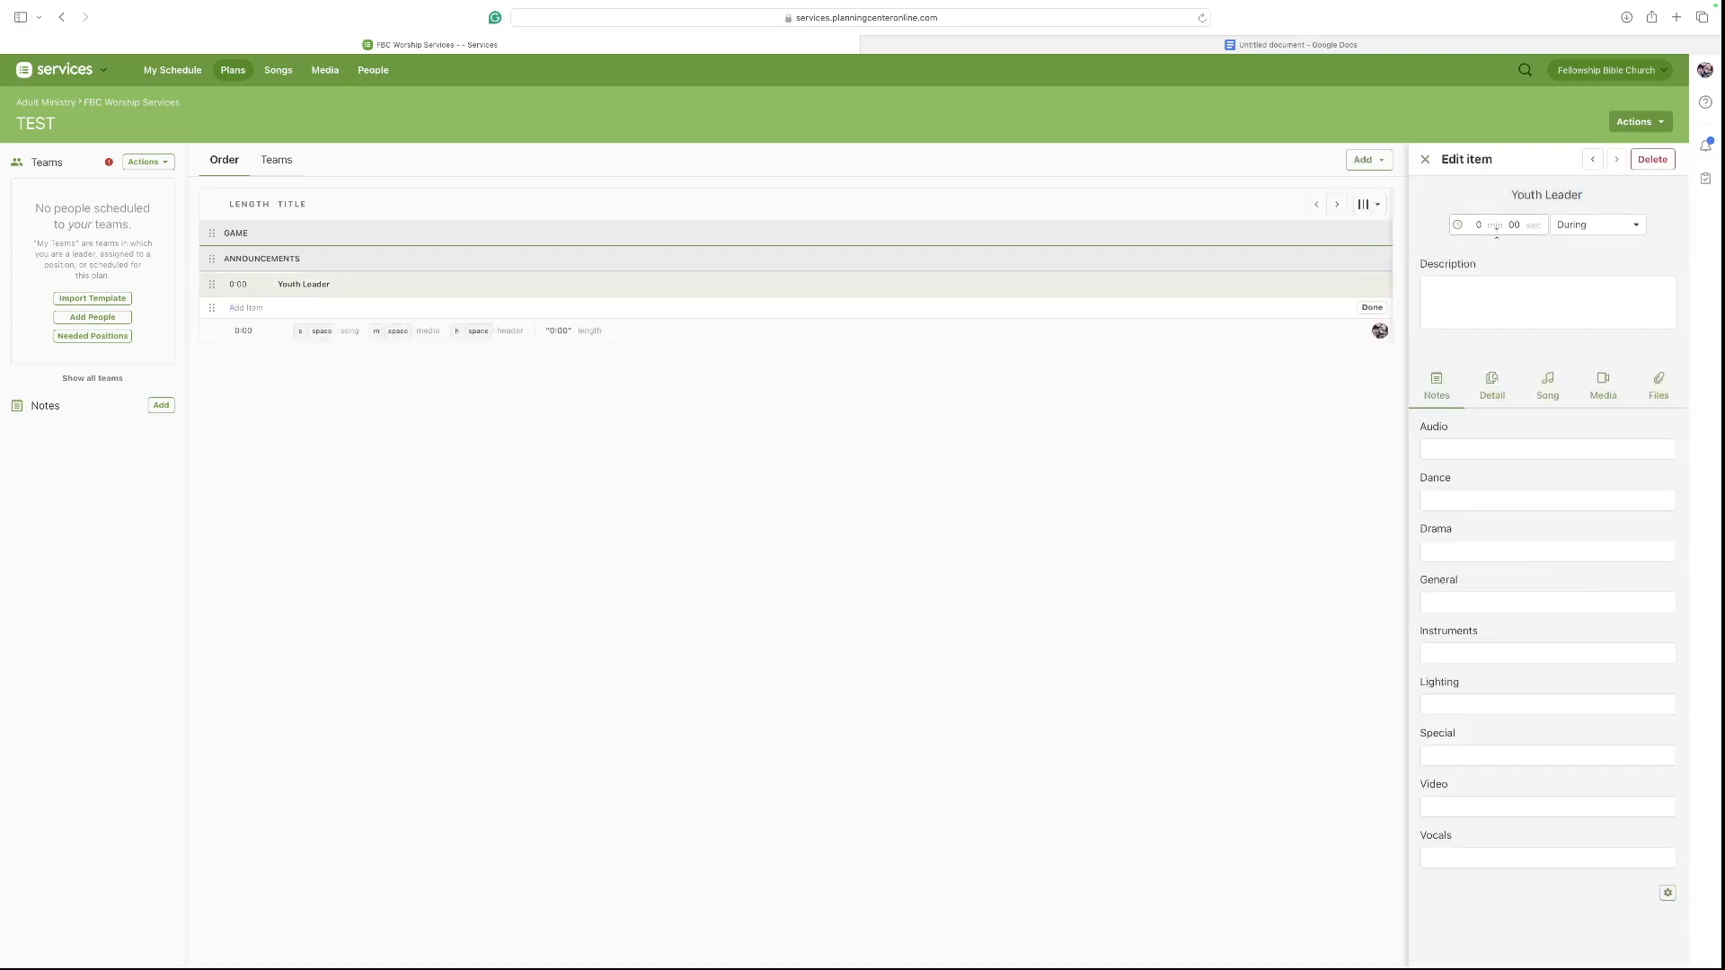
pyautogui.click(1483, 225)
pyautogui.write('3')
# Enter Camp, Fund Raising and Car Wash as separate lines in the Youth Leader item's description.
pyautogui.click(1488, 293)
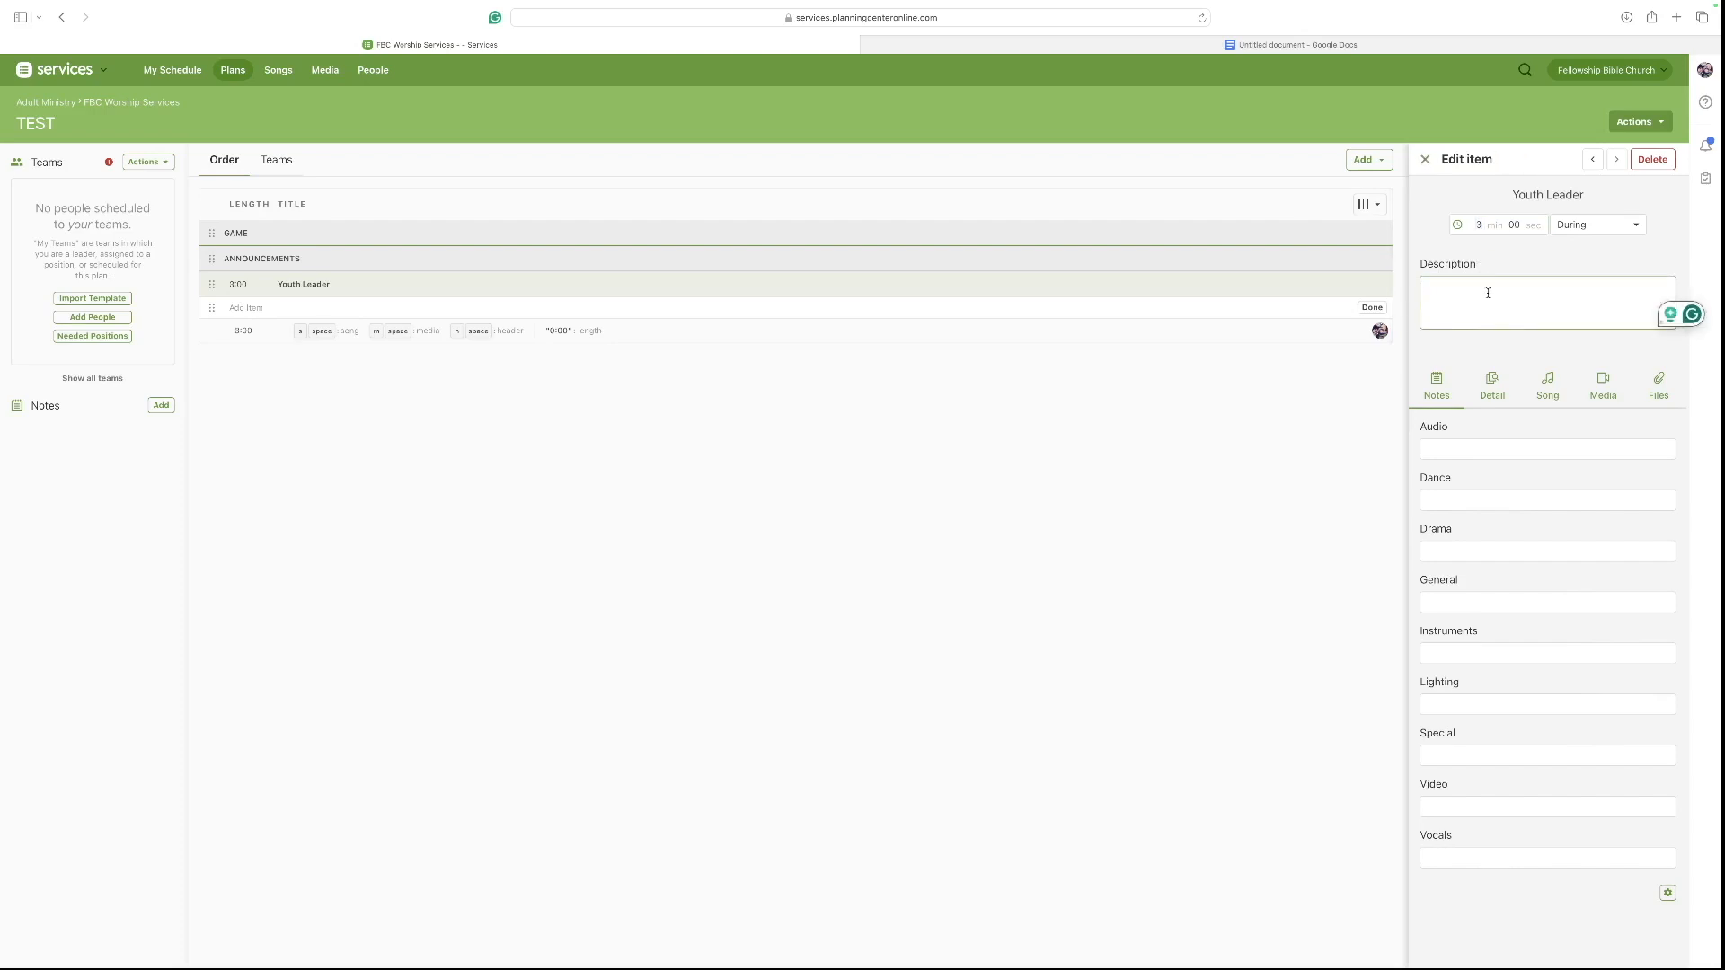
pyautogui.write('Camp')
pyautogui.press('Return')
pyautogui.write('Fund Raising')
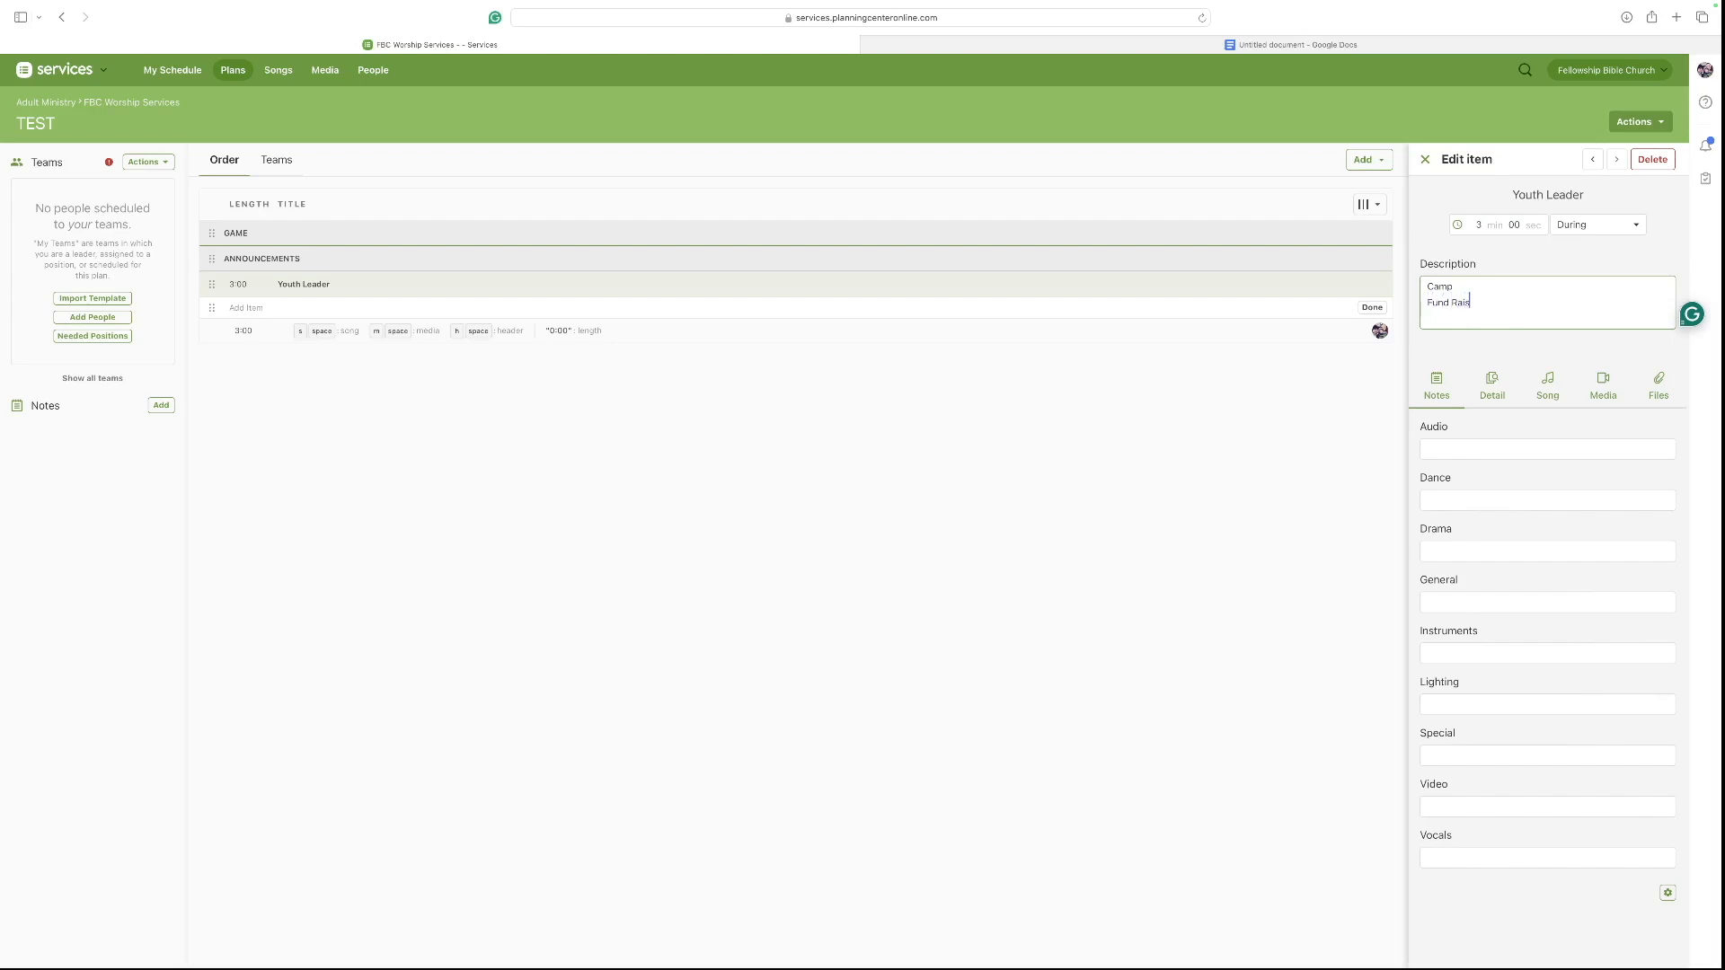
pyautogui.press('Return')
pyautogui.write('Car Wash')
pyautogui.press('Return')
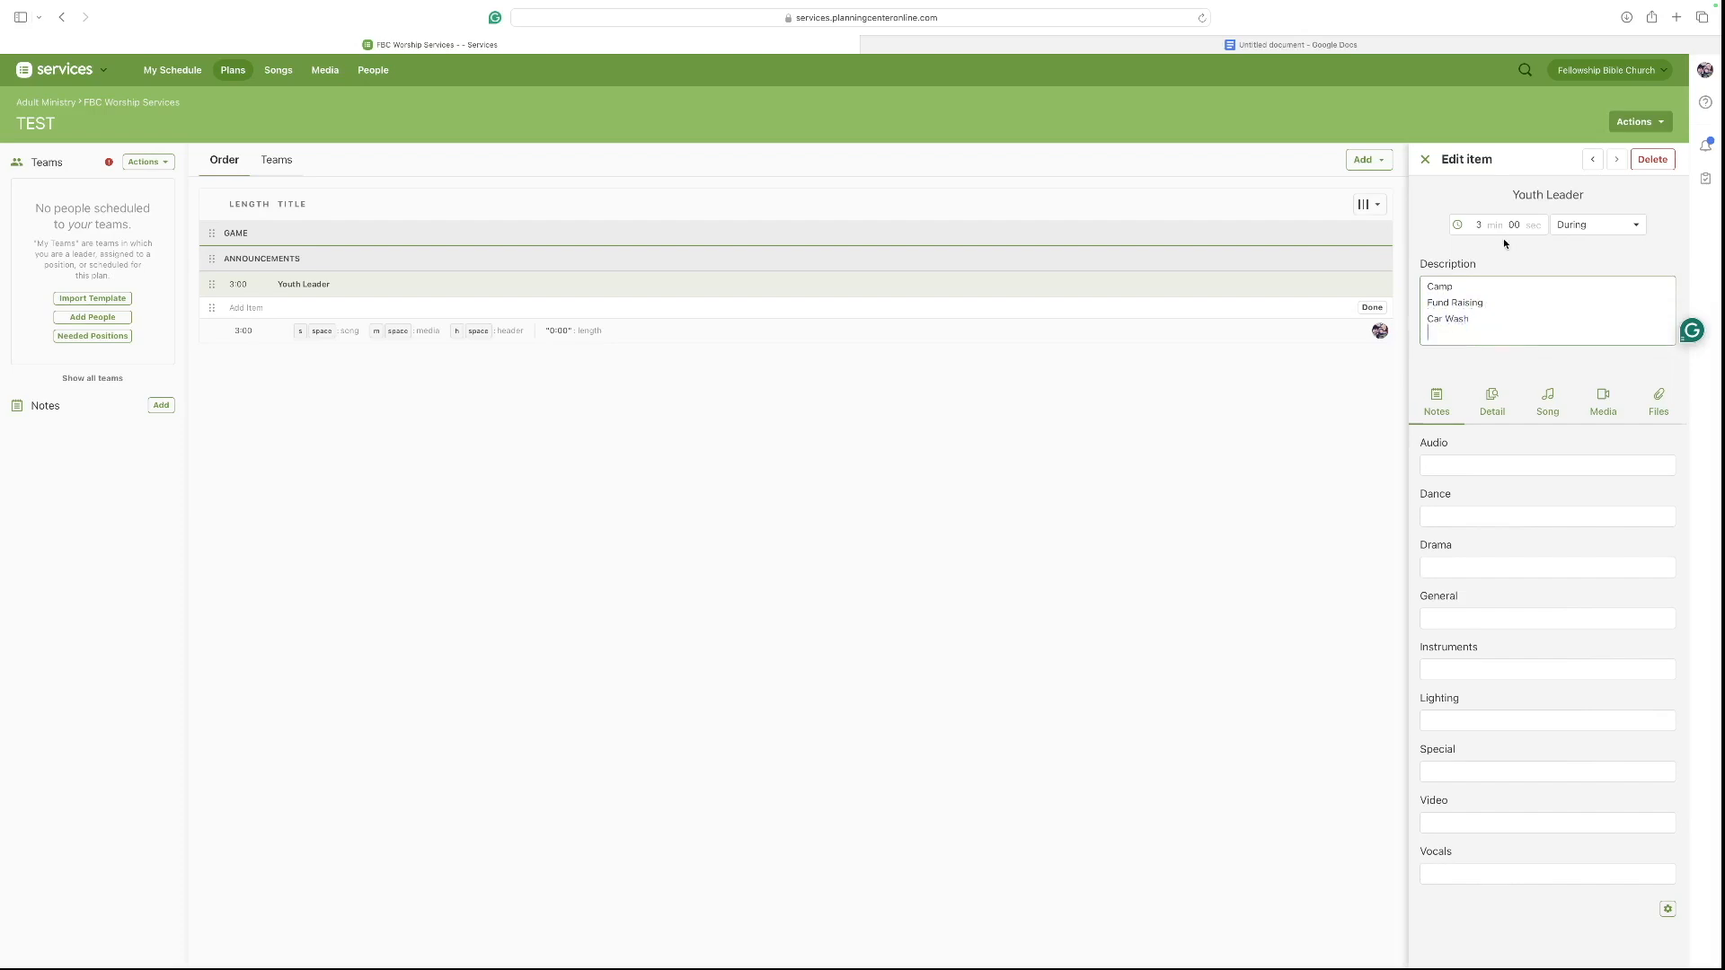
pyautogui.click(1425, 159)
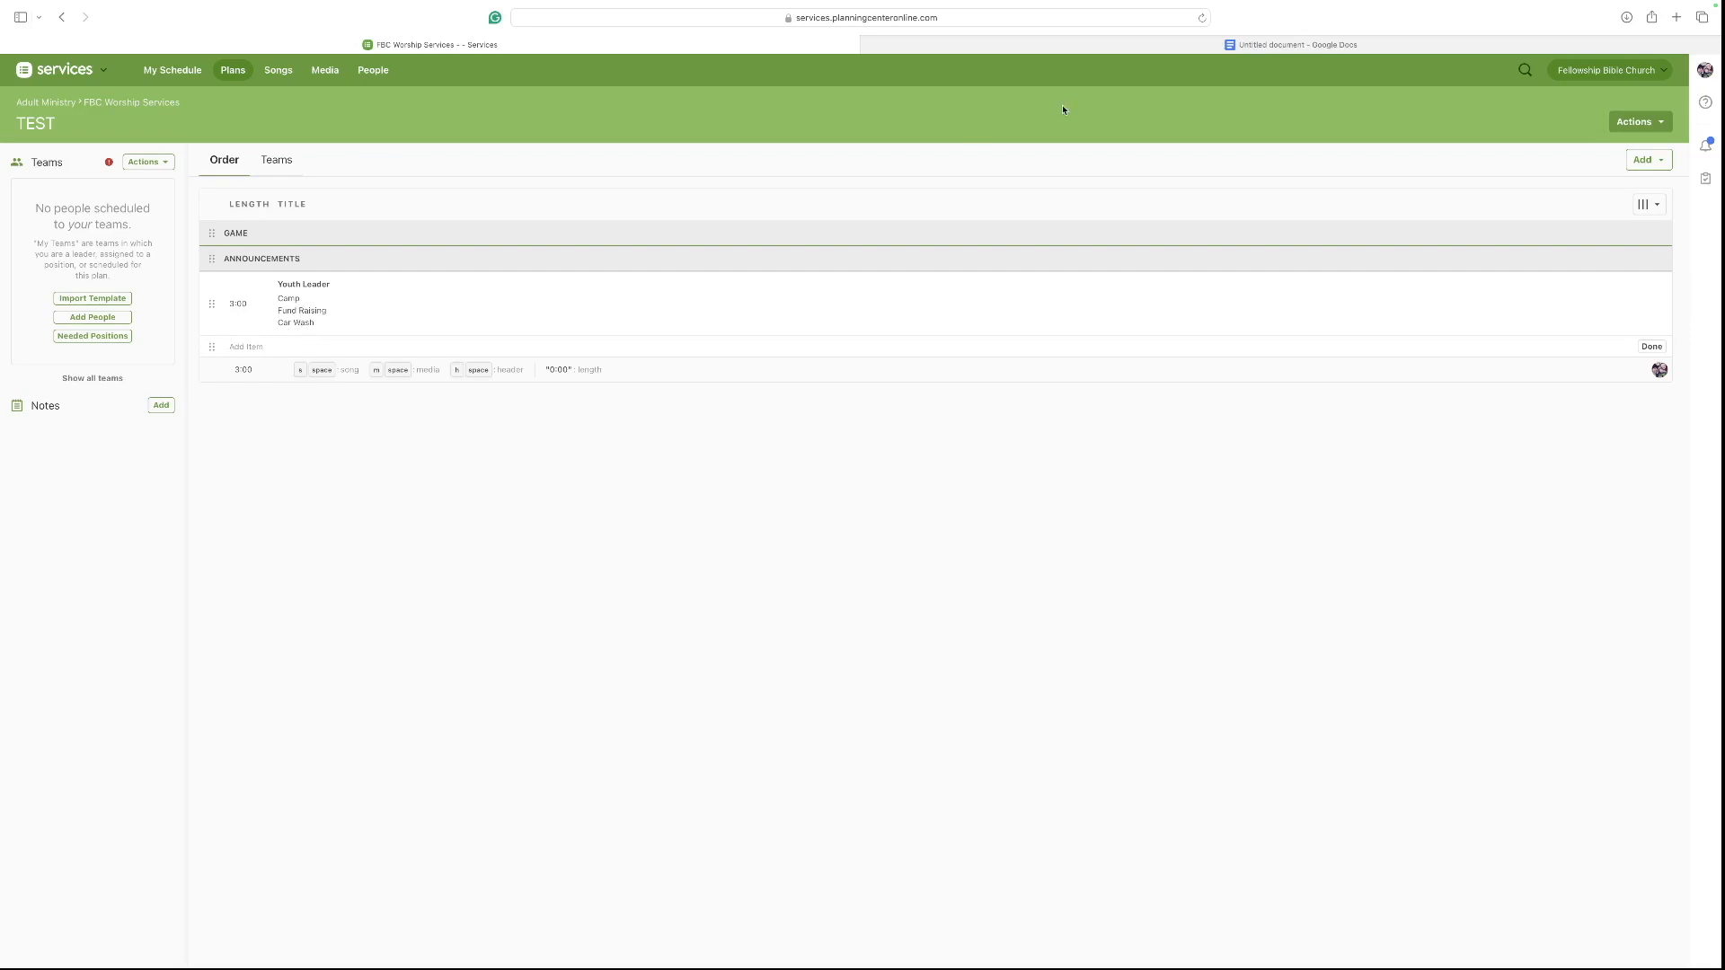
# Add a header named Worship Set (2 songs) after the Youth Leader item.
pyautogui.click(1059, 45)
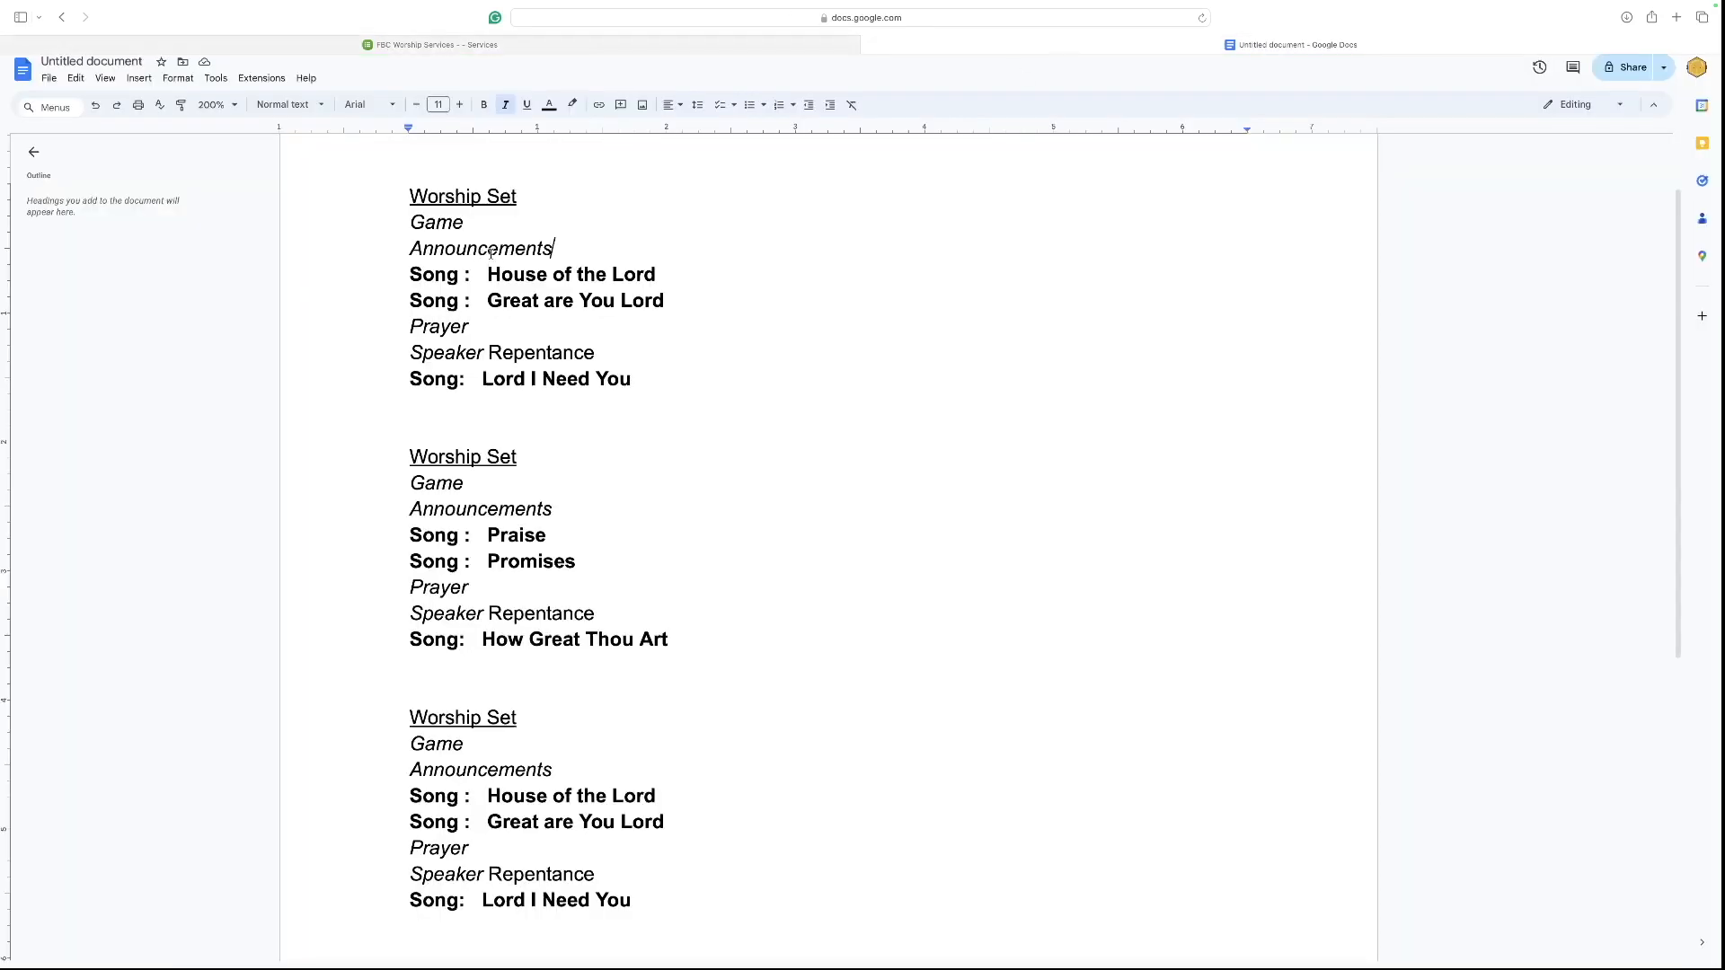
pyautogui.click(535, 40)
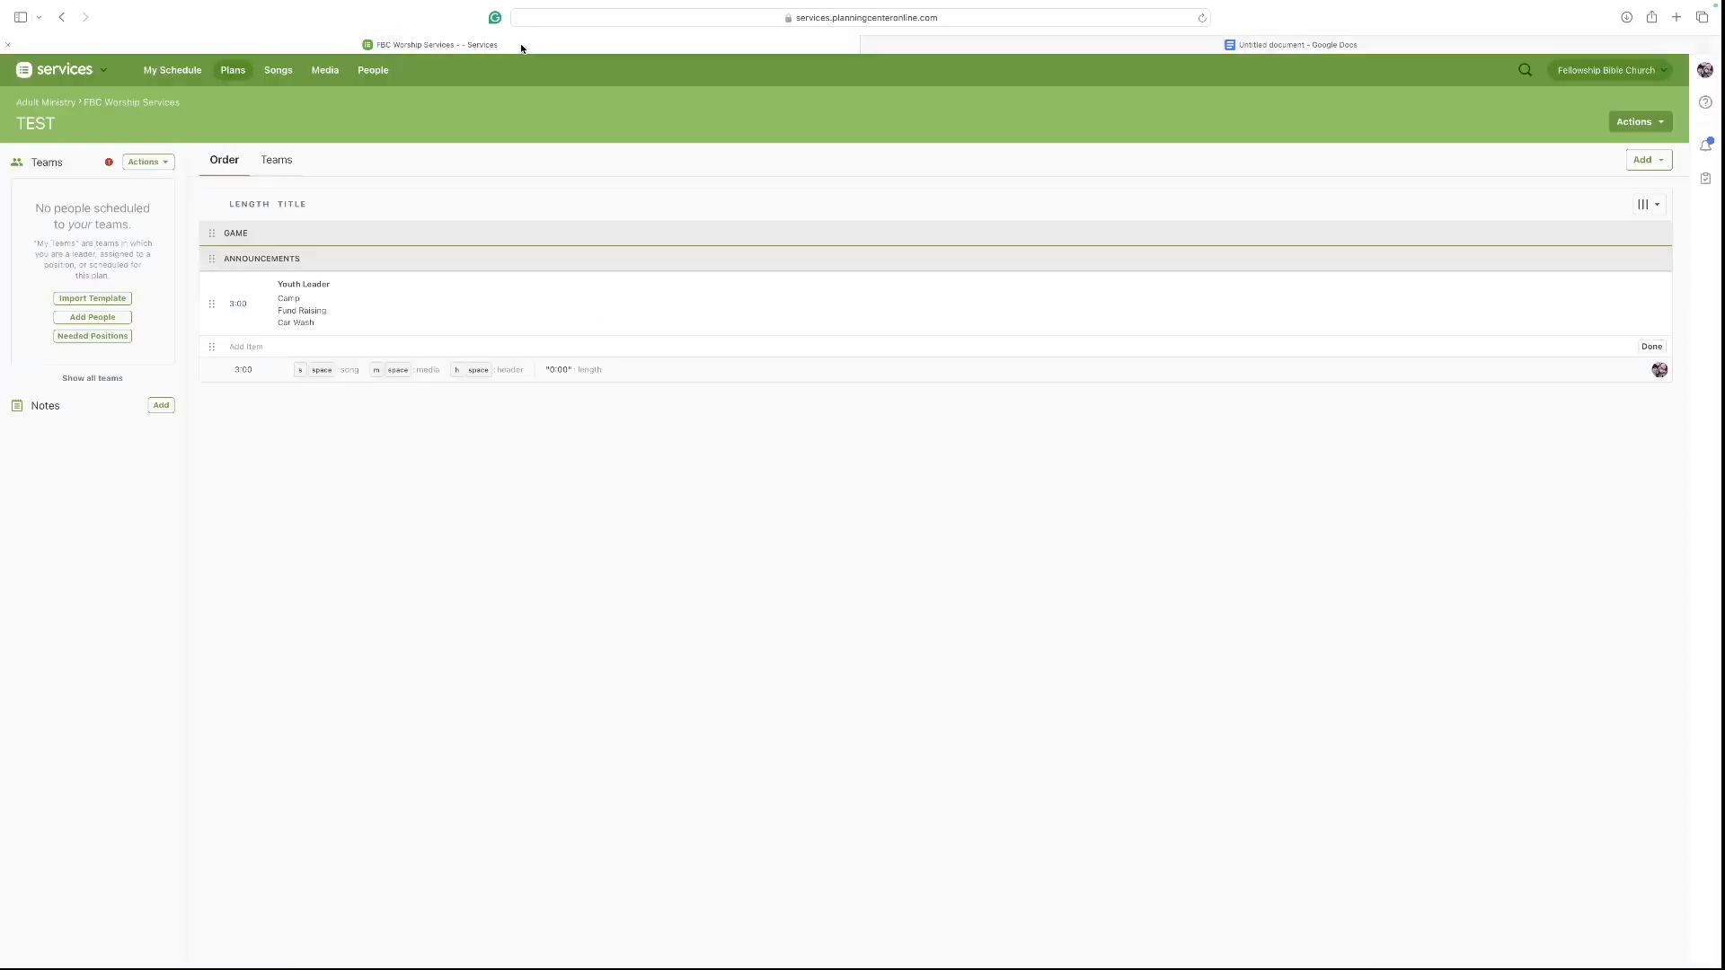
pyautogui.click(216, 347)
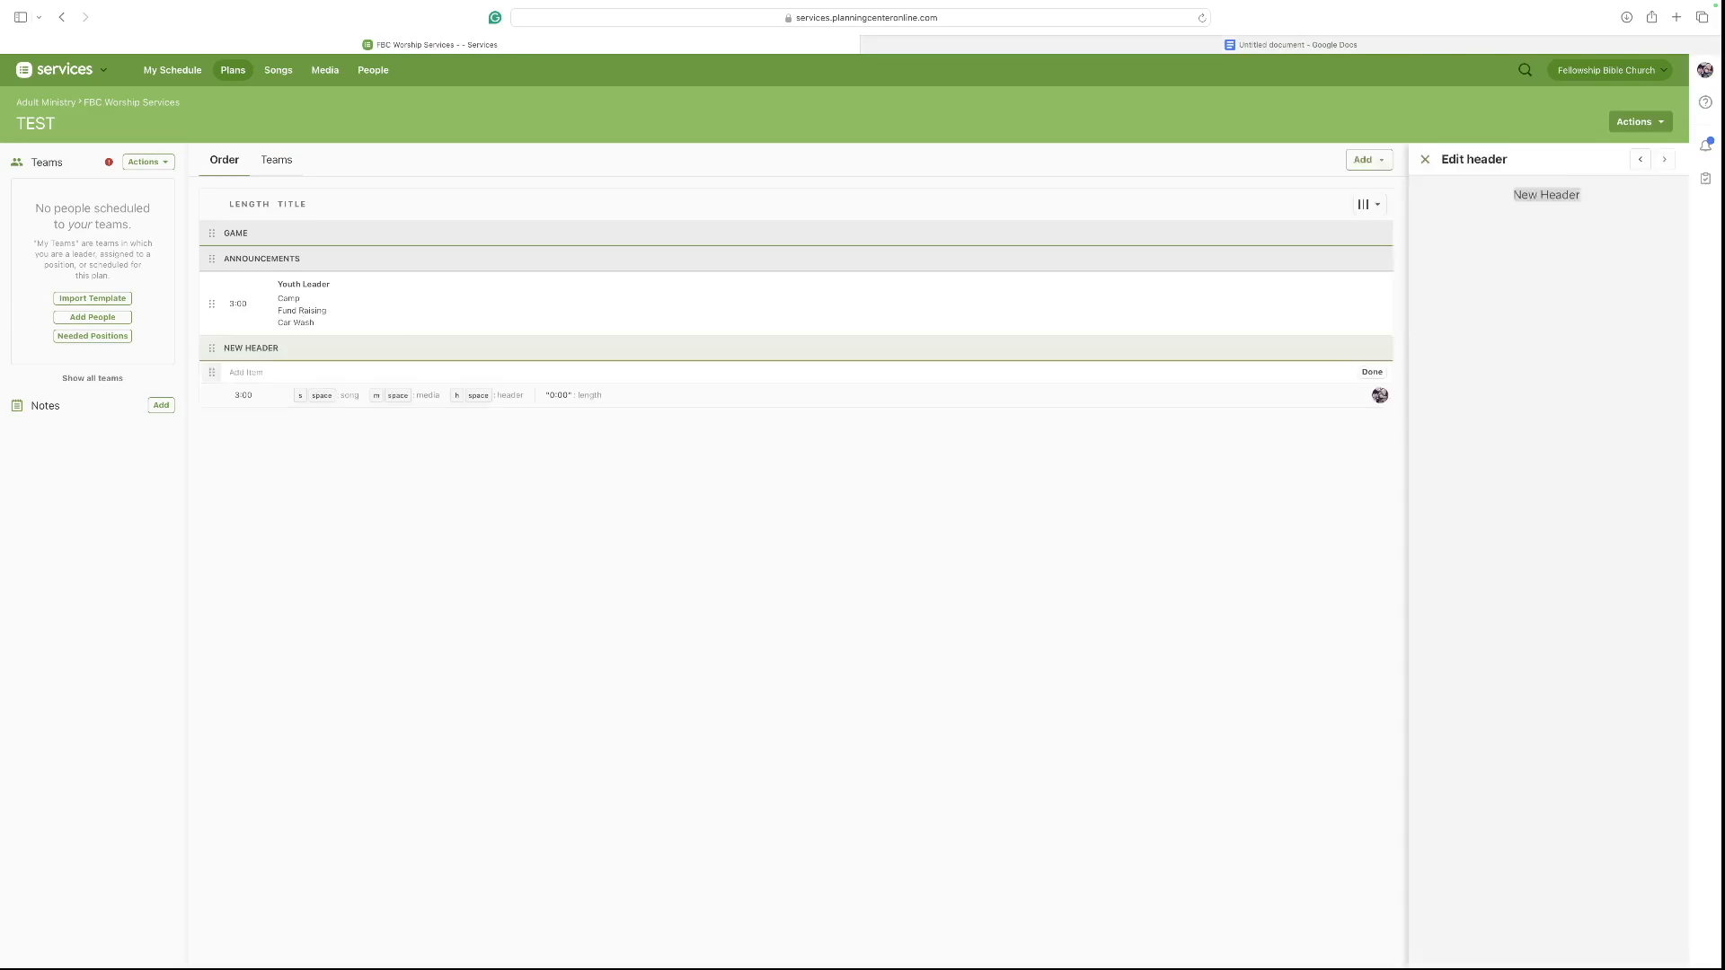
pyautogui.write('Wpor')
pyautogui.press('BackSpace')
pyautogui.press('BackSpace')
pyautogui.press('BackSpace')
pyautogui.write('orship Set (2 songs)')
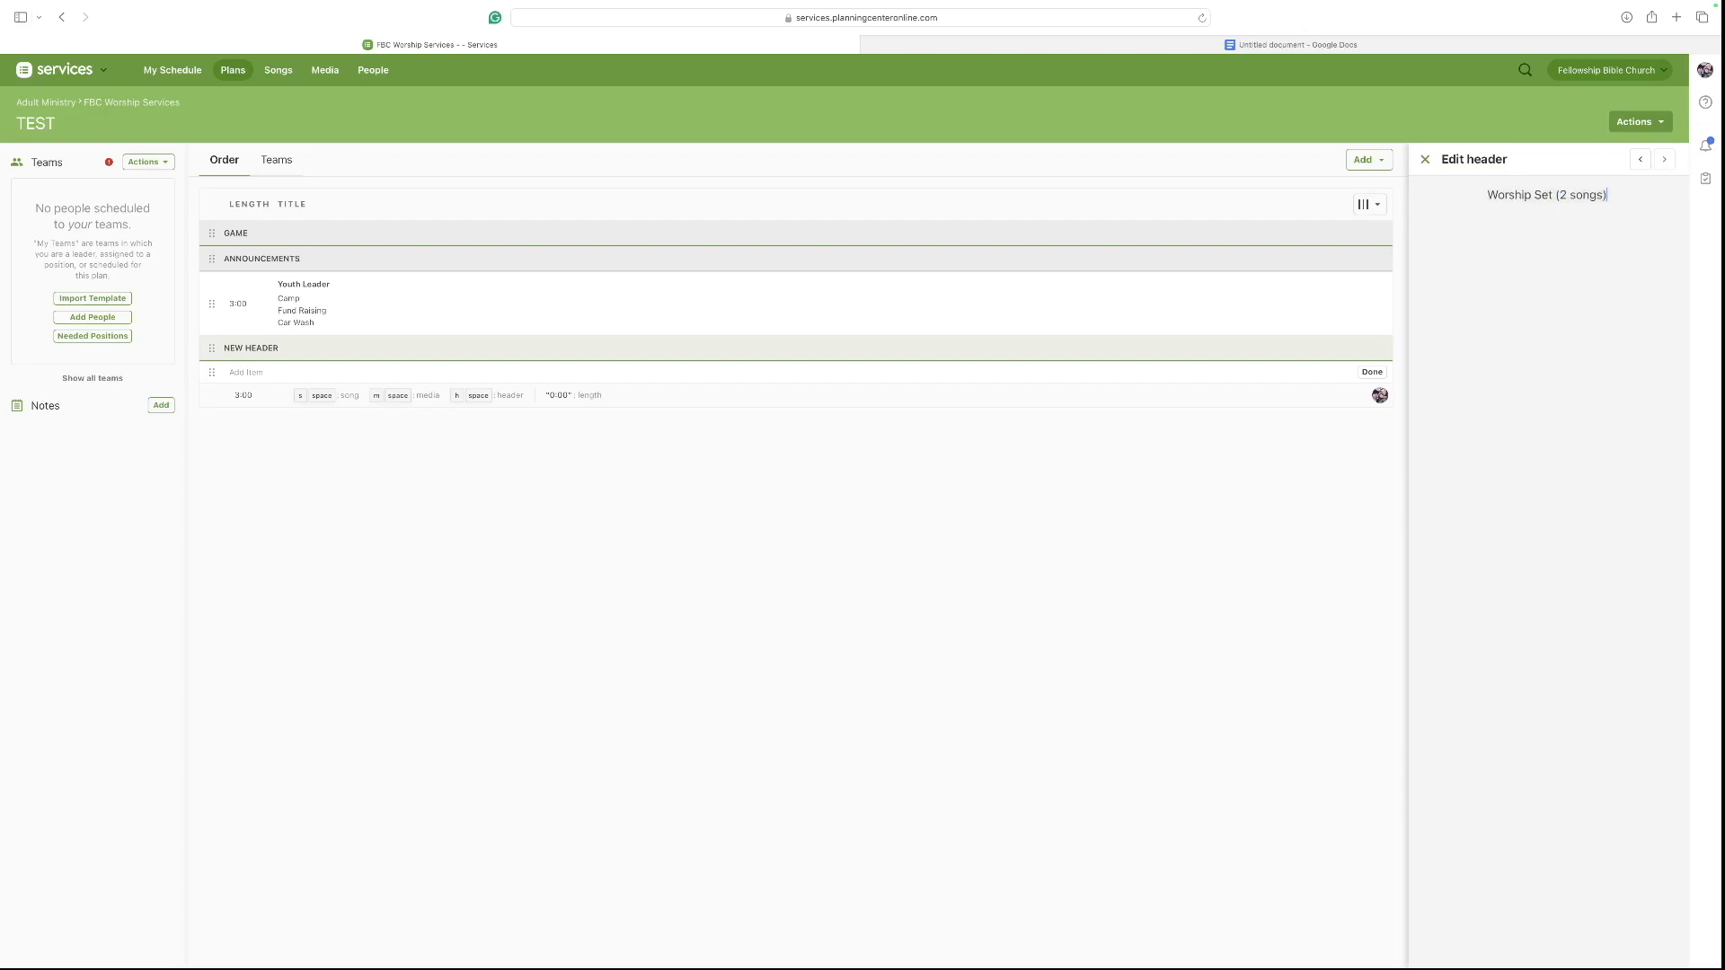
pyautogui.press('Return')
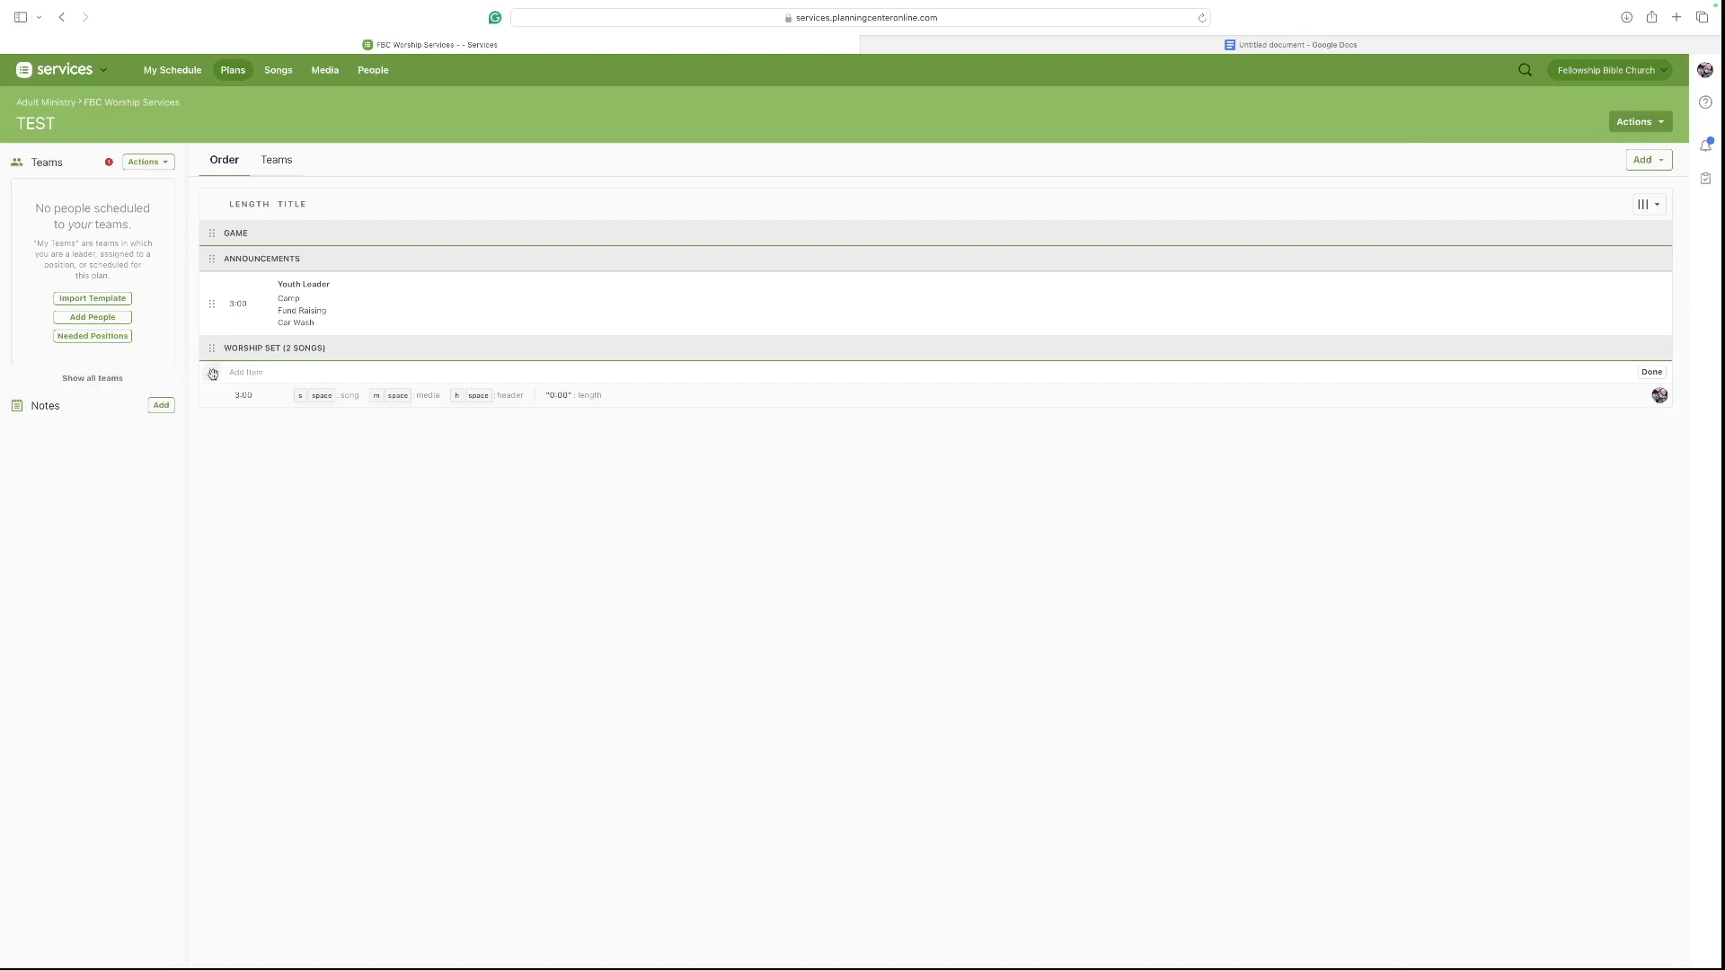
# Add a header named PRAYER after the Worship Set header.
pyautogui.press('h')
pyautogui.press('space')
pyautogui.write('P')
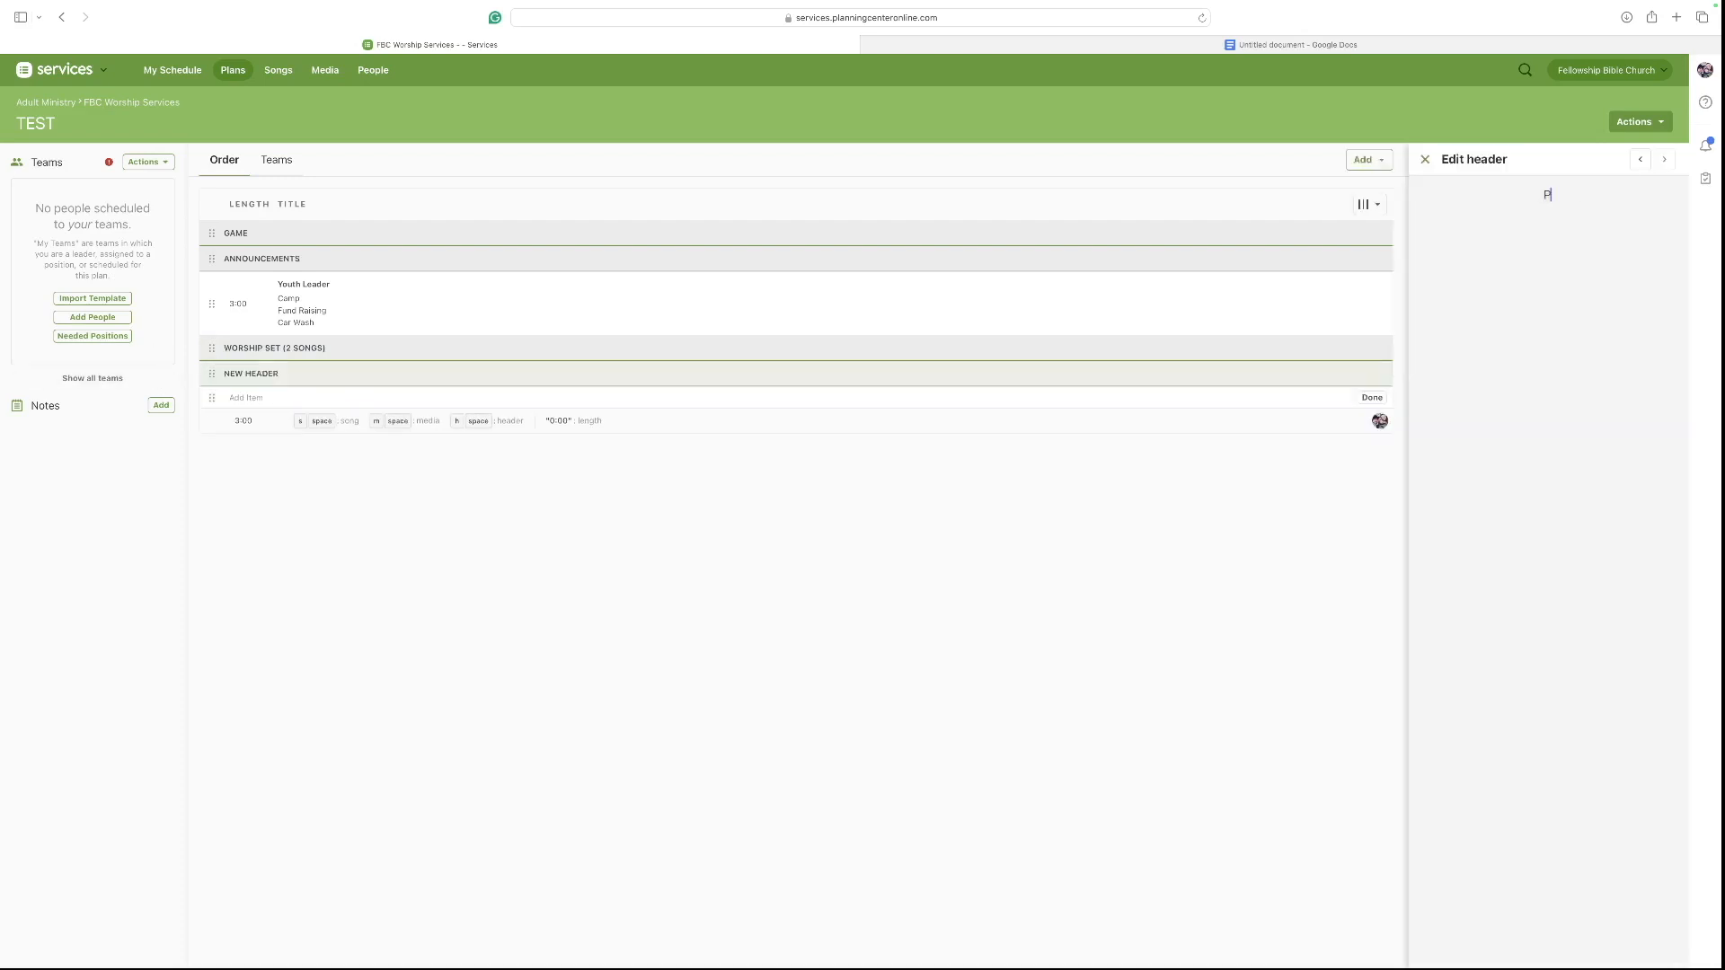
pyautogui.write('RAYER')
pyautogui.press('Return')
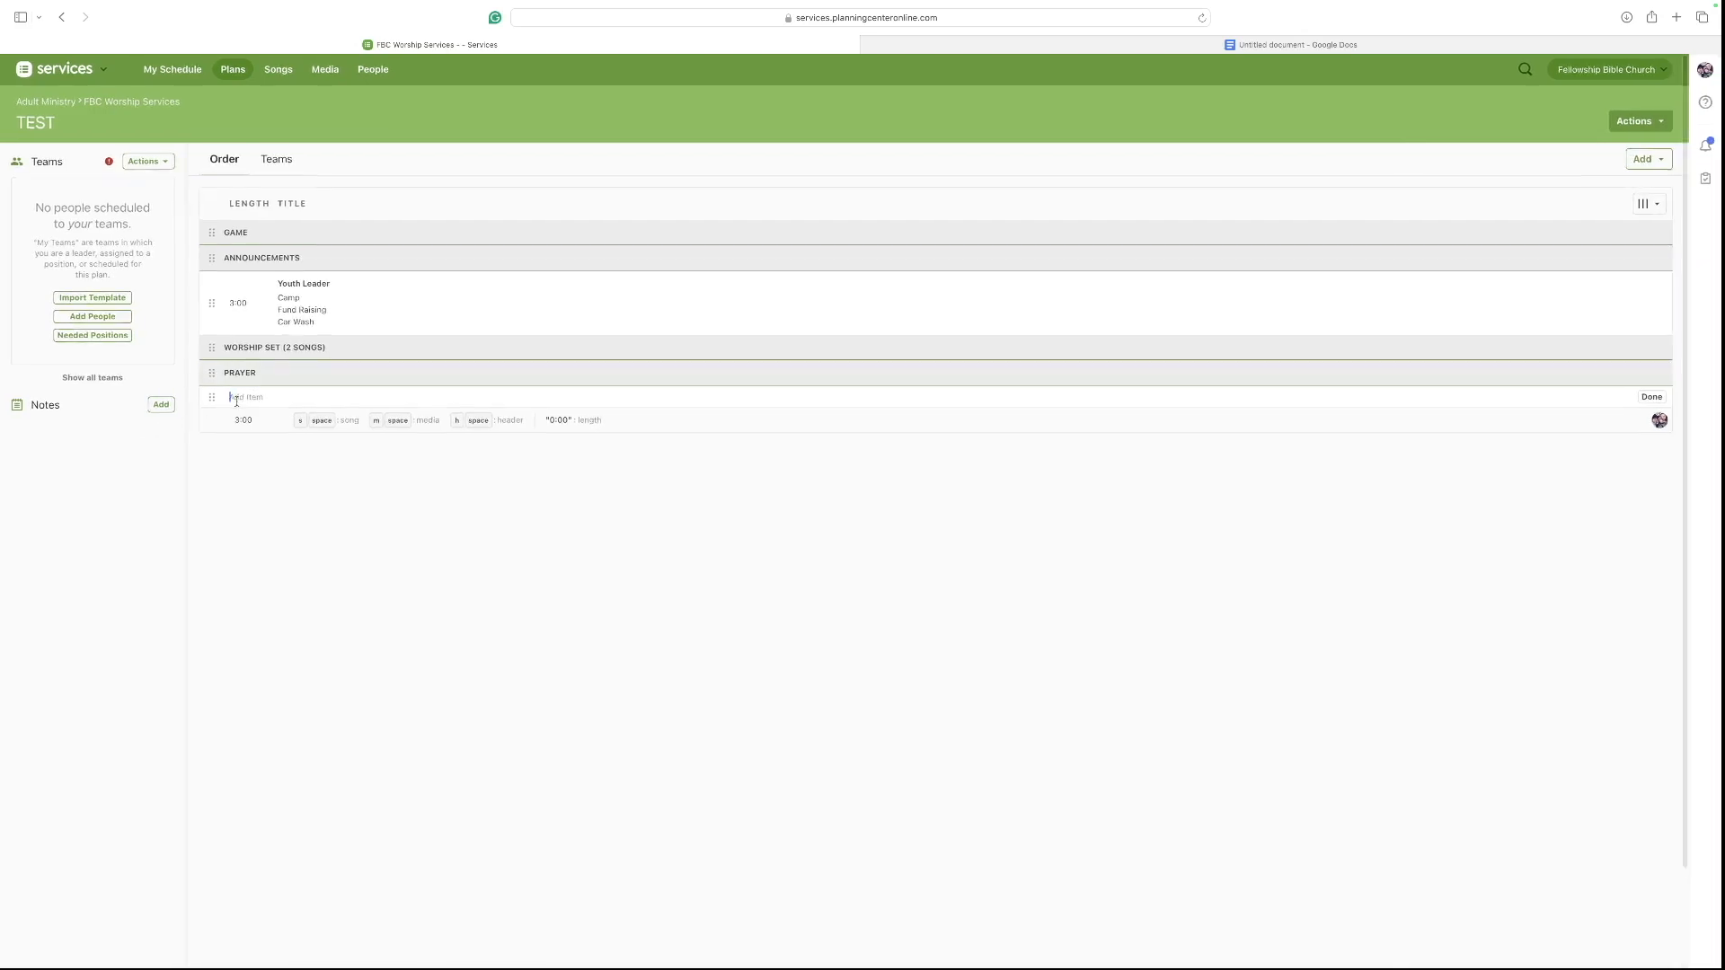
# Add a Youth Leader item under the PRAYER header and set its length to 2 minutes.
pyautogui.write('You')
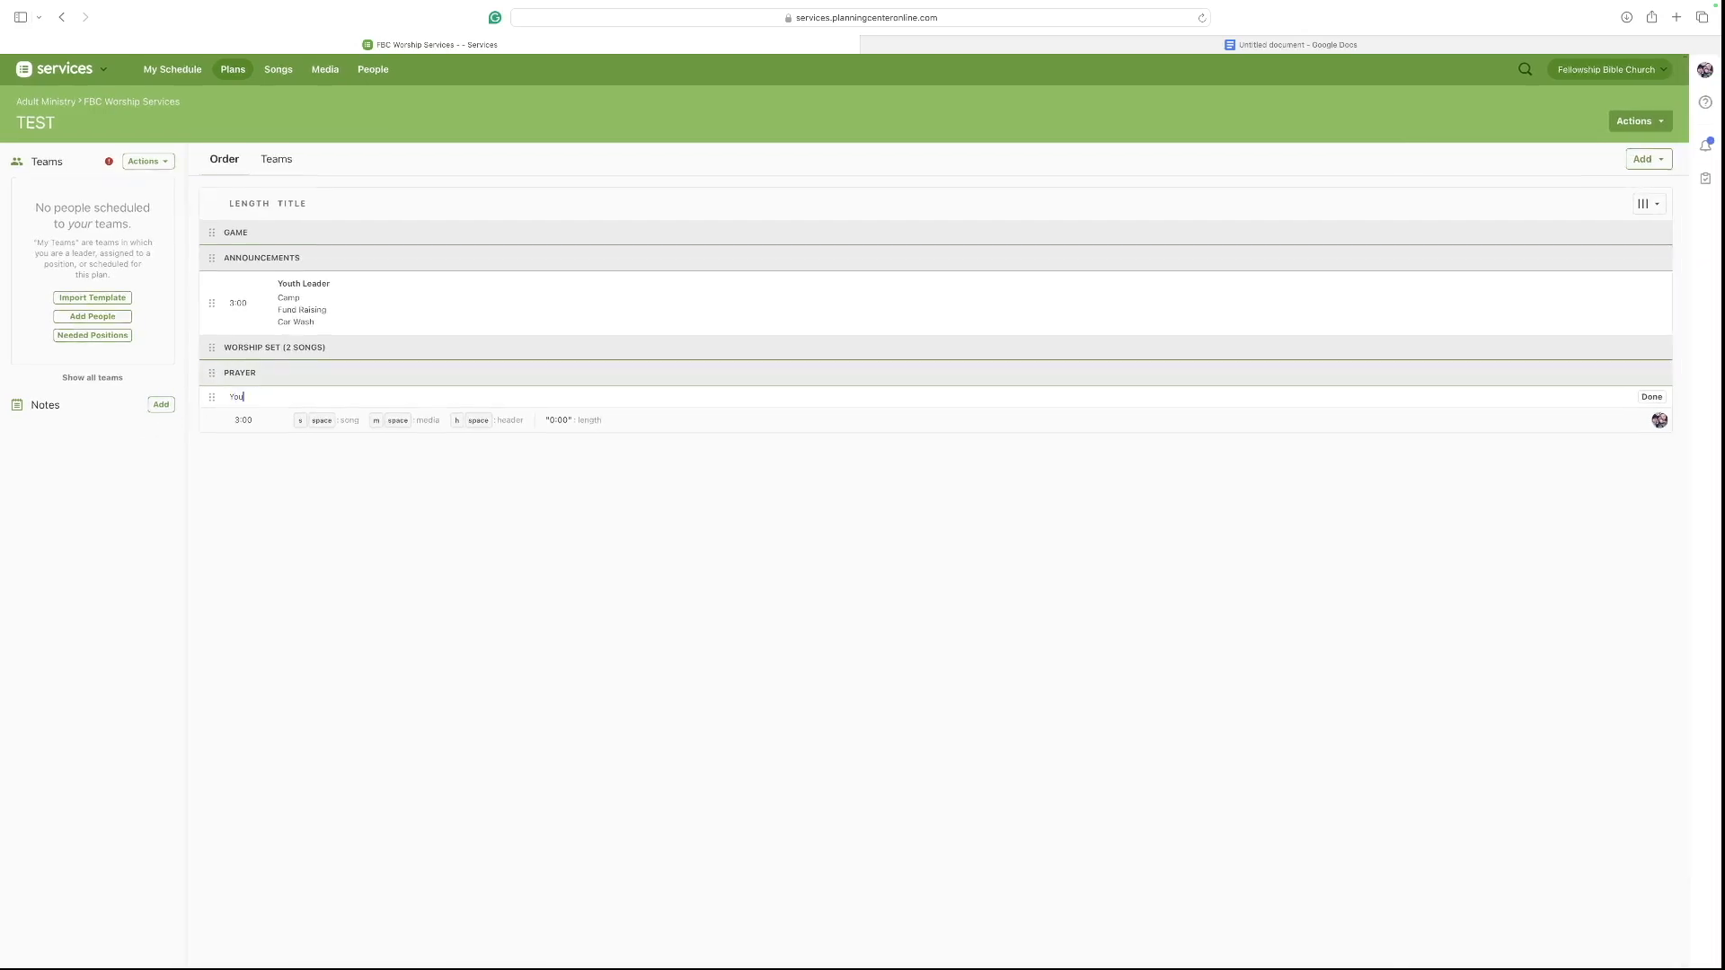
pyautogui.write('th K')
pyautogui.press('BackSpace')
pyautogui.press('BackSpace')
pyautogui.write('Leader')
pyautogui.press('Return')
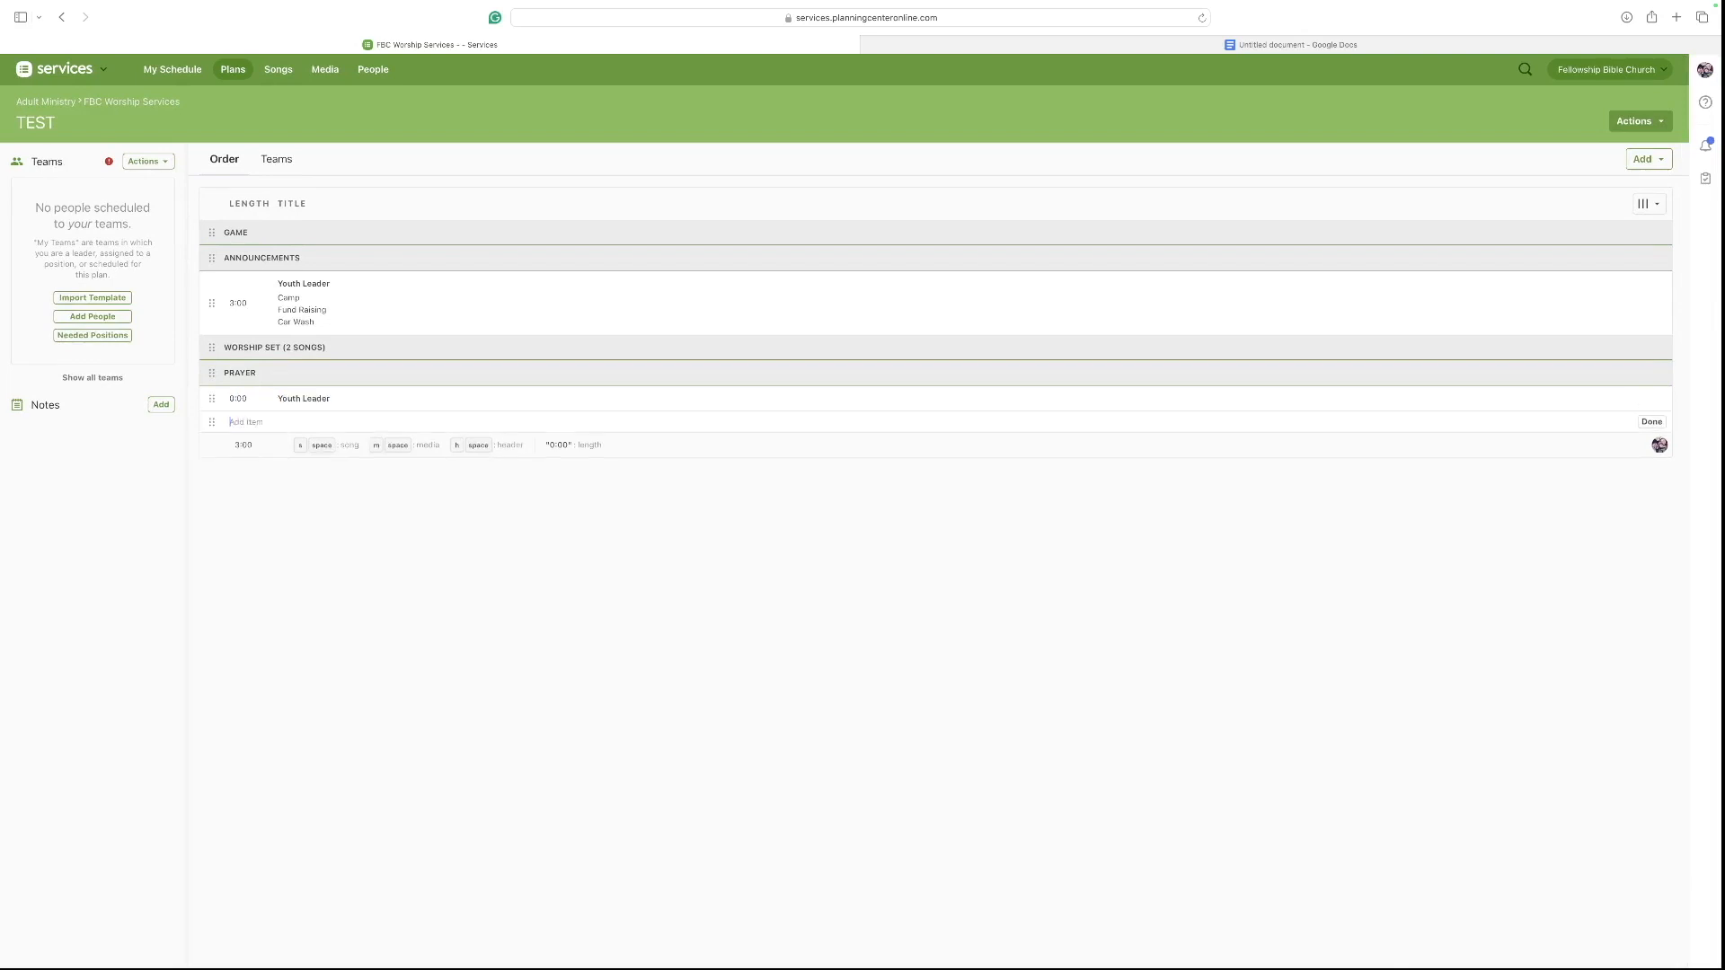
pyautogui.click(238, 400)
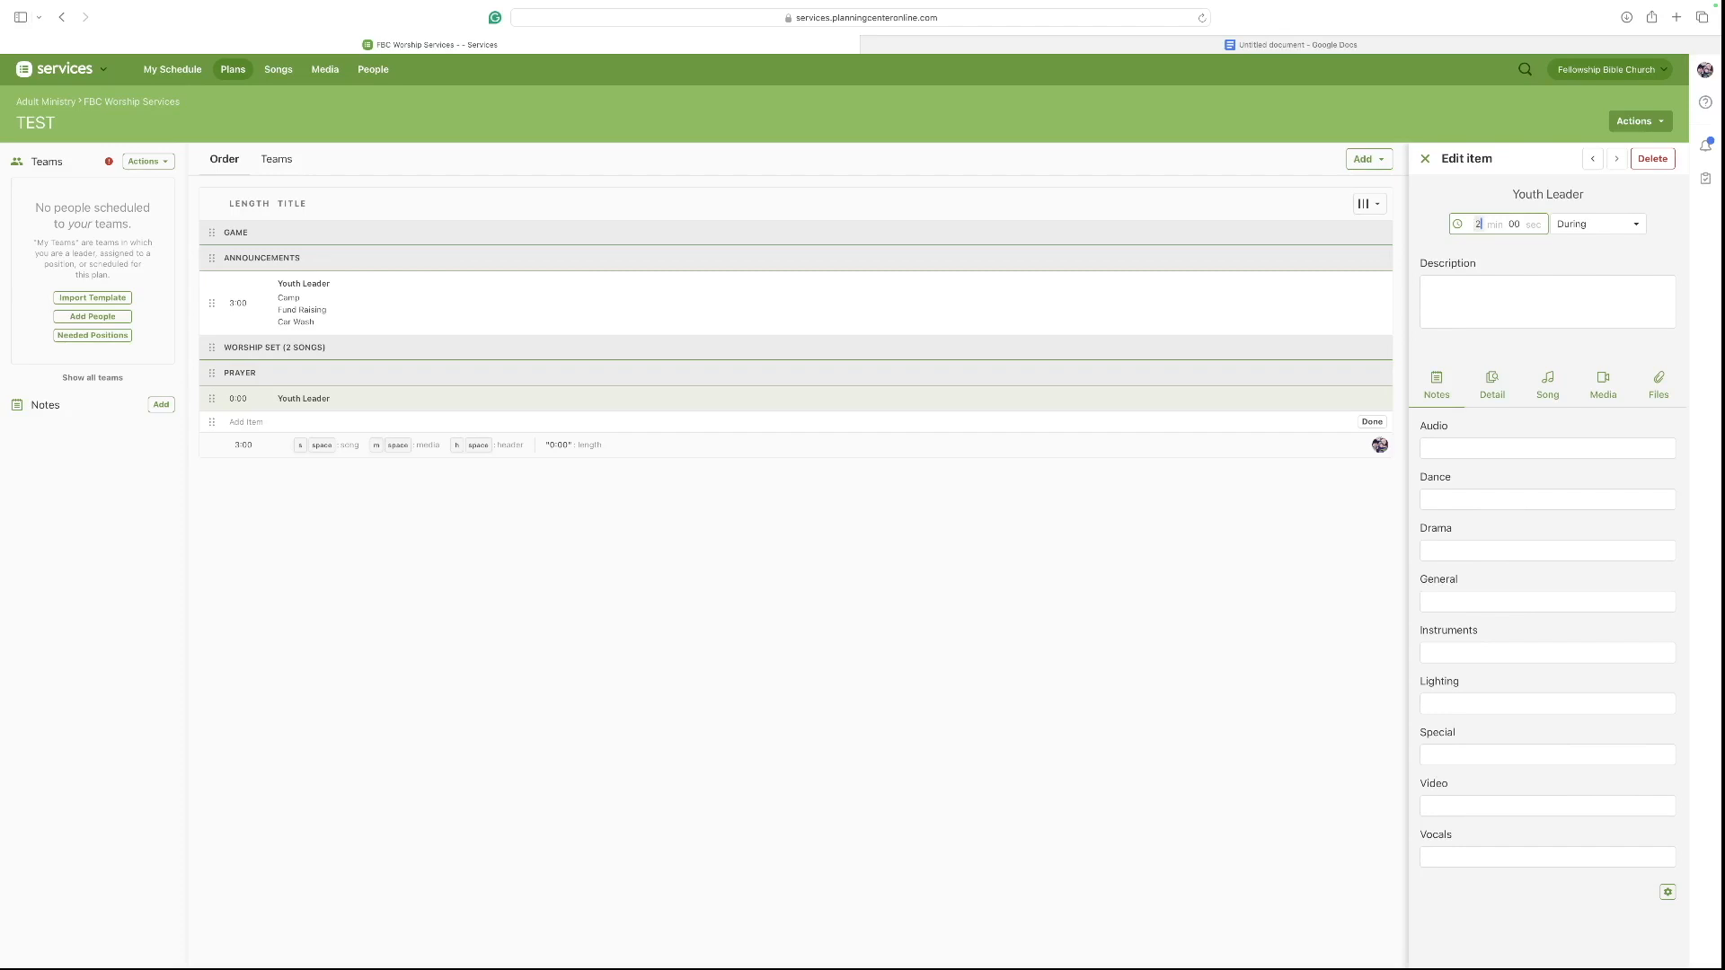
pyautogui.write('2')
pyautogui.press('Return')
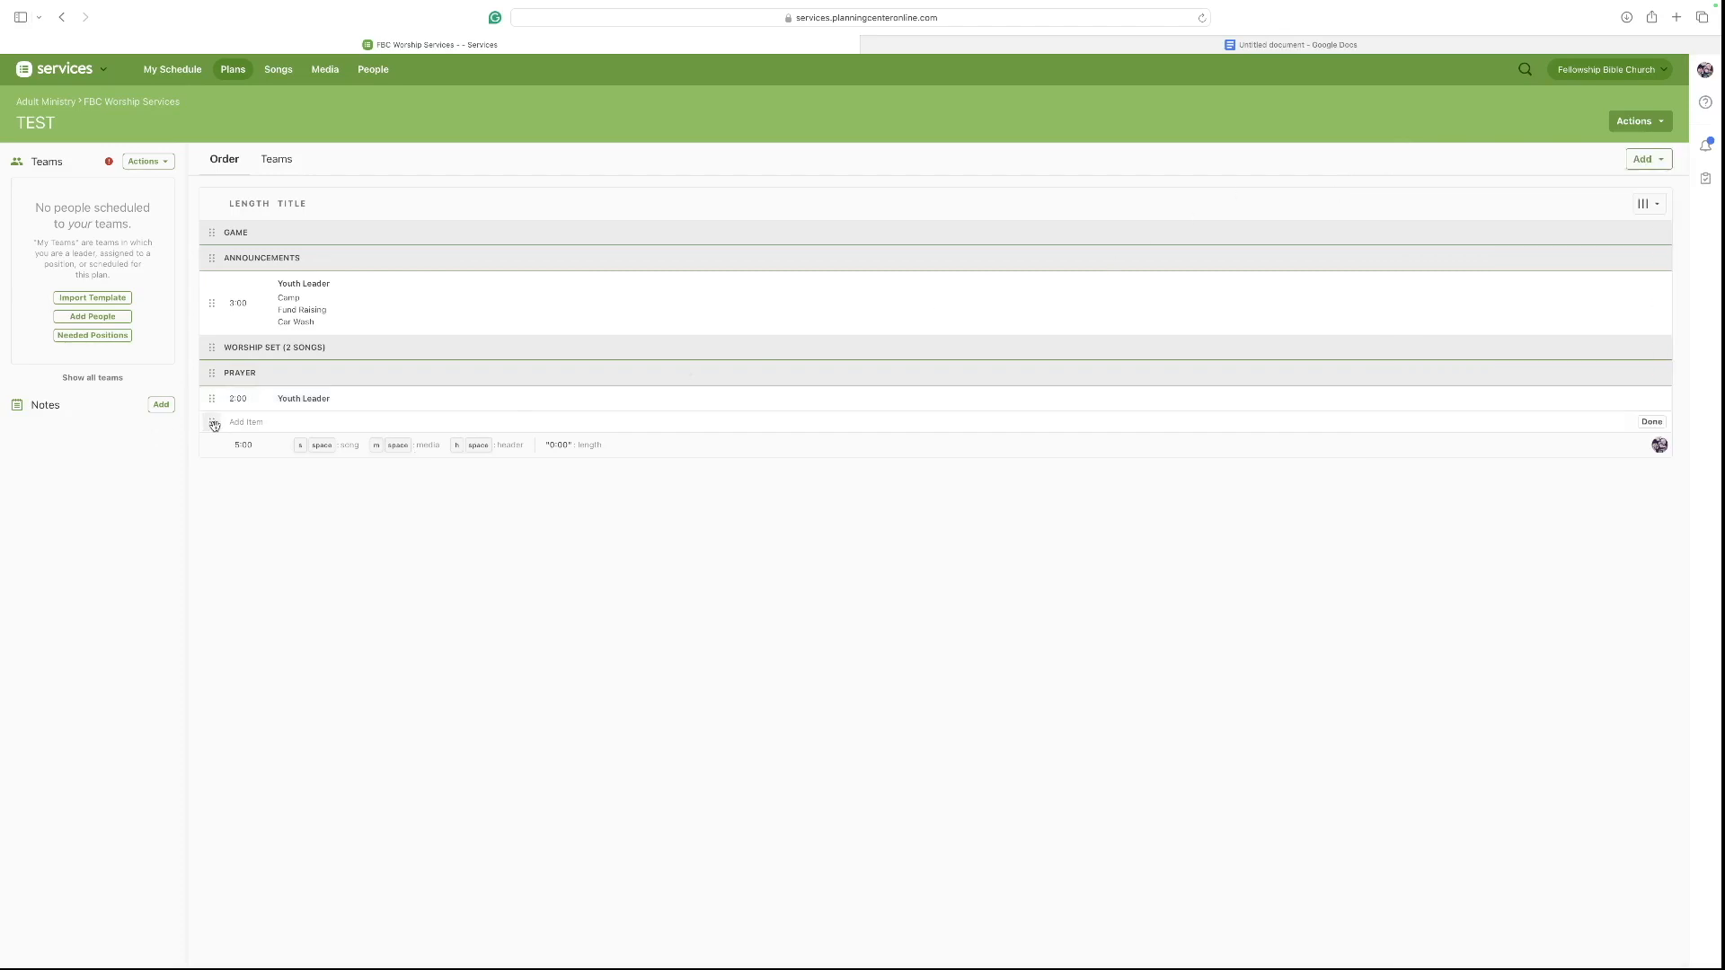
# Add a header named SPEAKER after the Prayer section's Youth Leader item.
pyautogui.write('h')
pyautogui.press('Return')
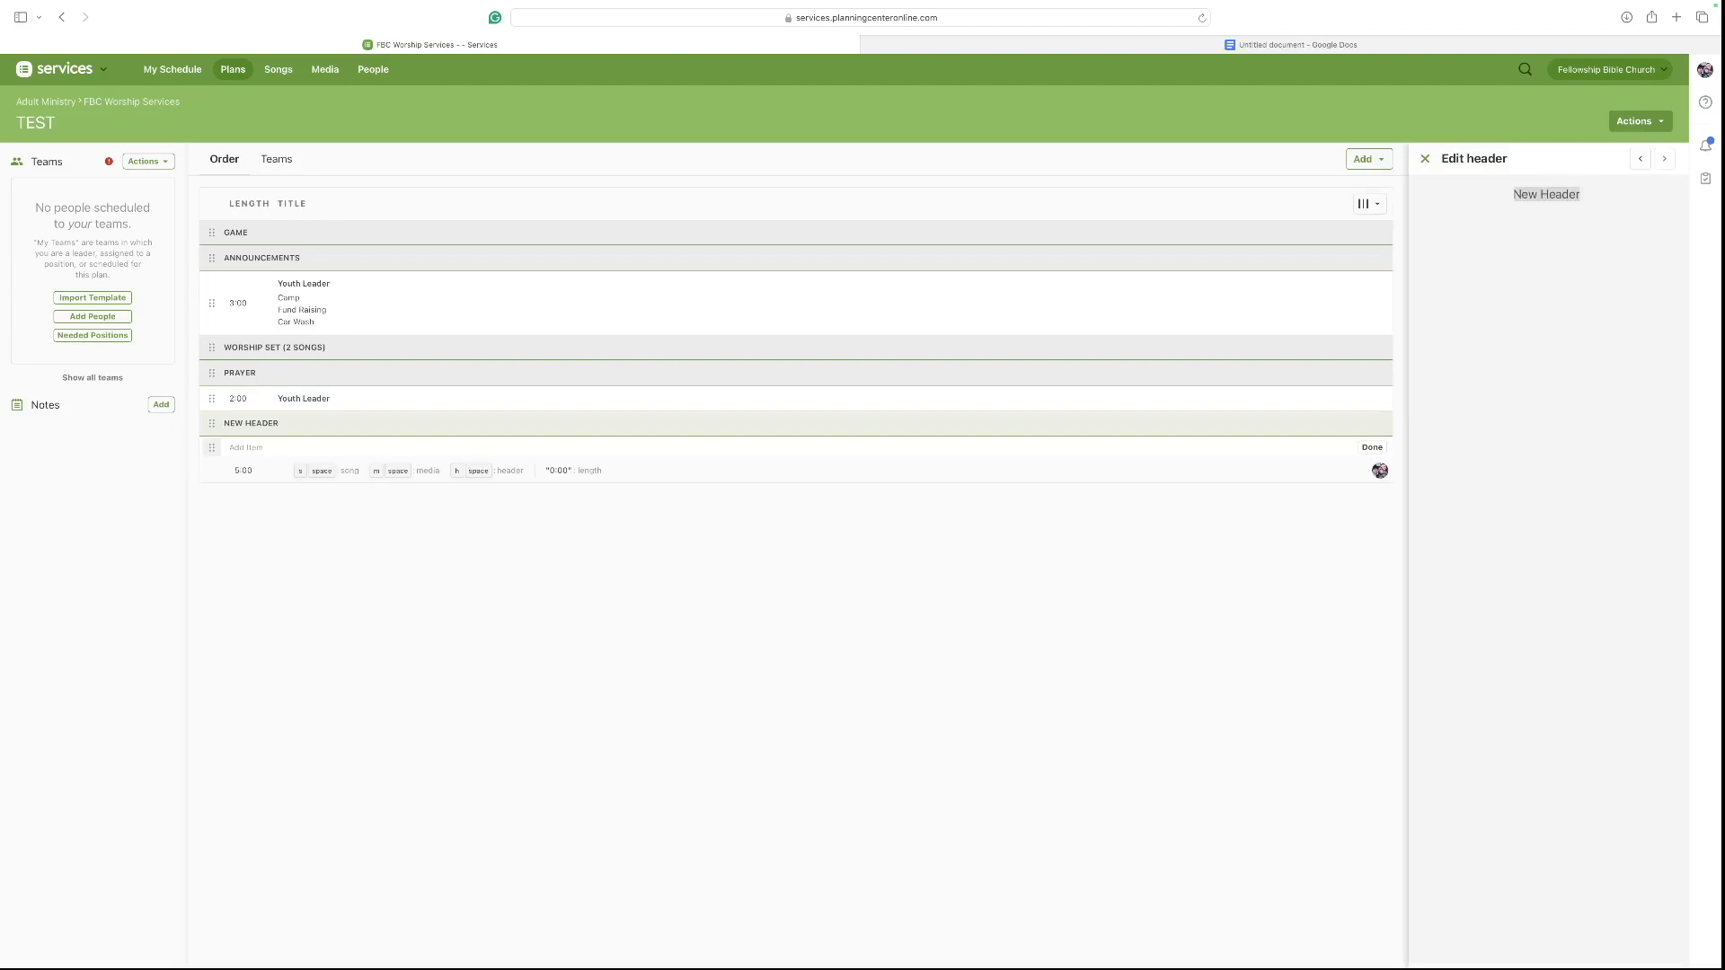
pyautogui.write('SPEAKER')
pyautogui.click(249, 451)
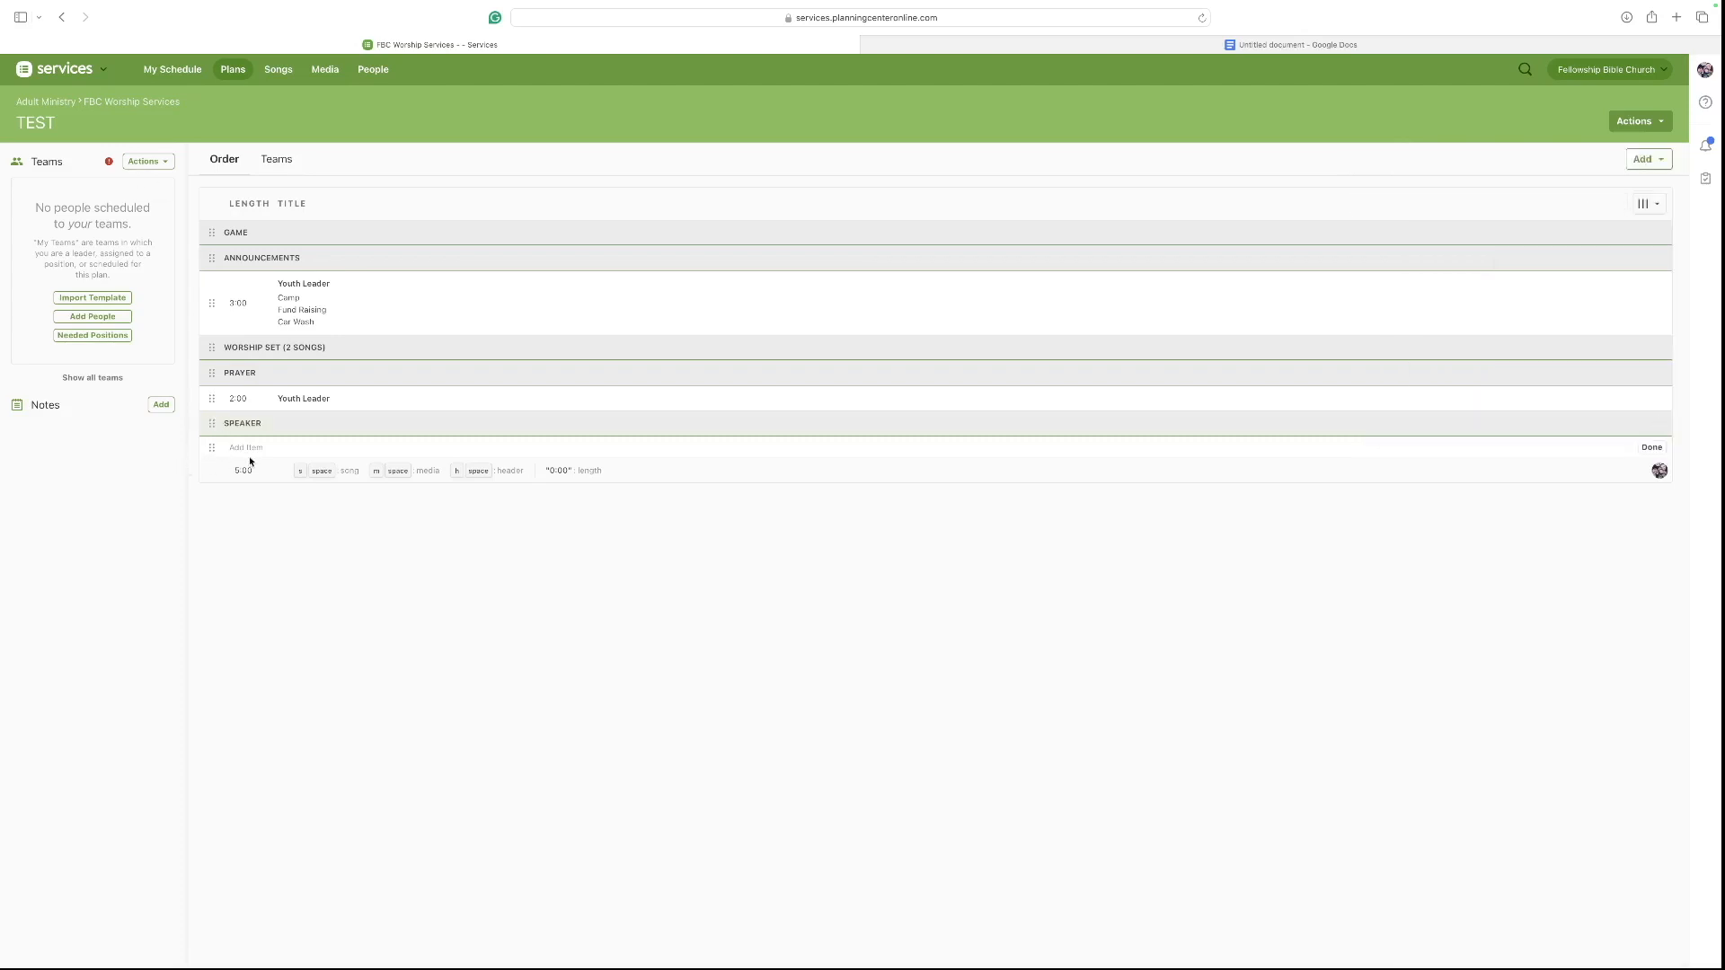
# Add a Youth Leader item under the SPEAKER header and set its length to 25 minutes.
pyautogui.write('Youth Leader')
pyautogui.press('Return')
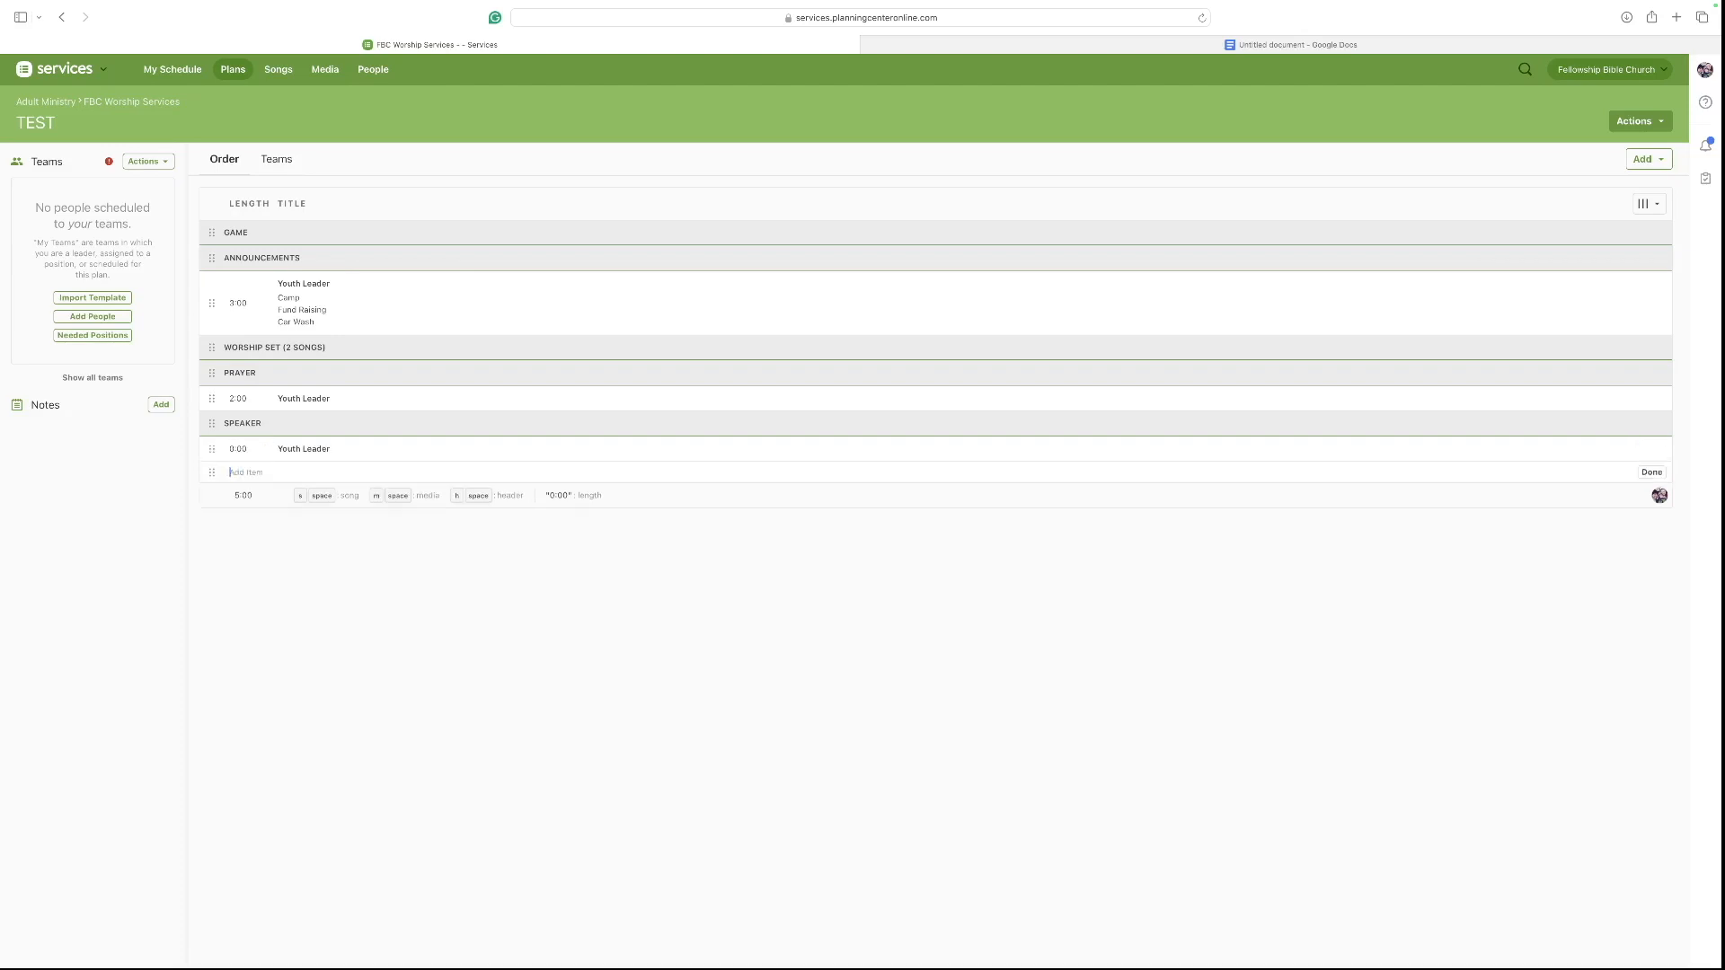
pyautogui.click(290, 451)
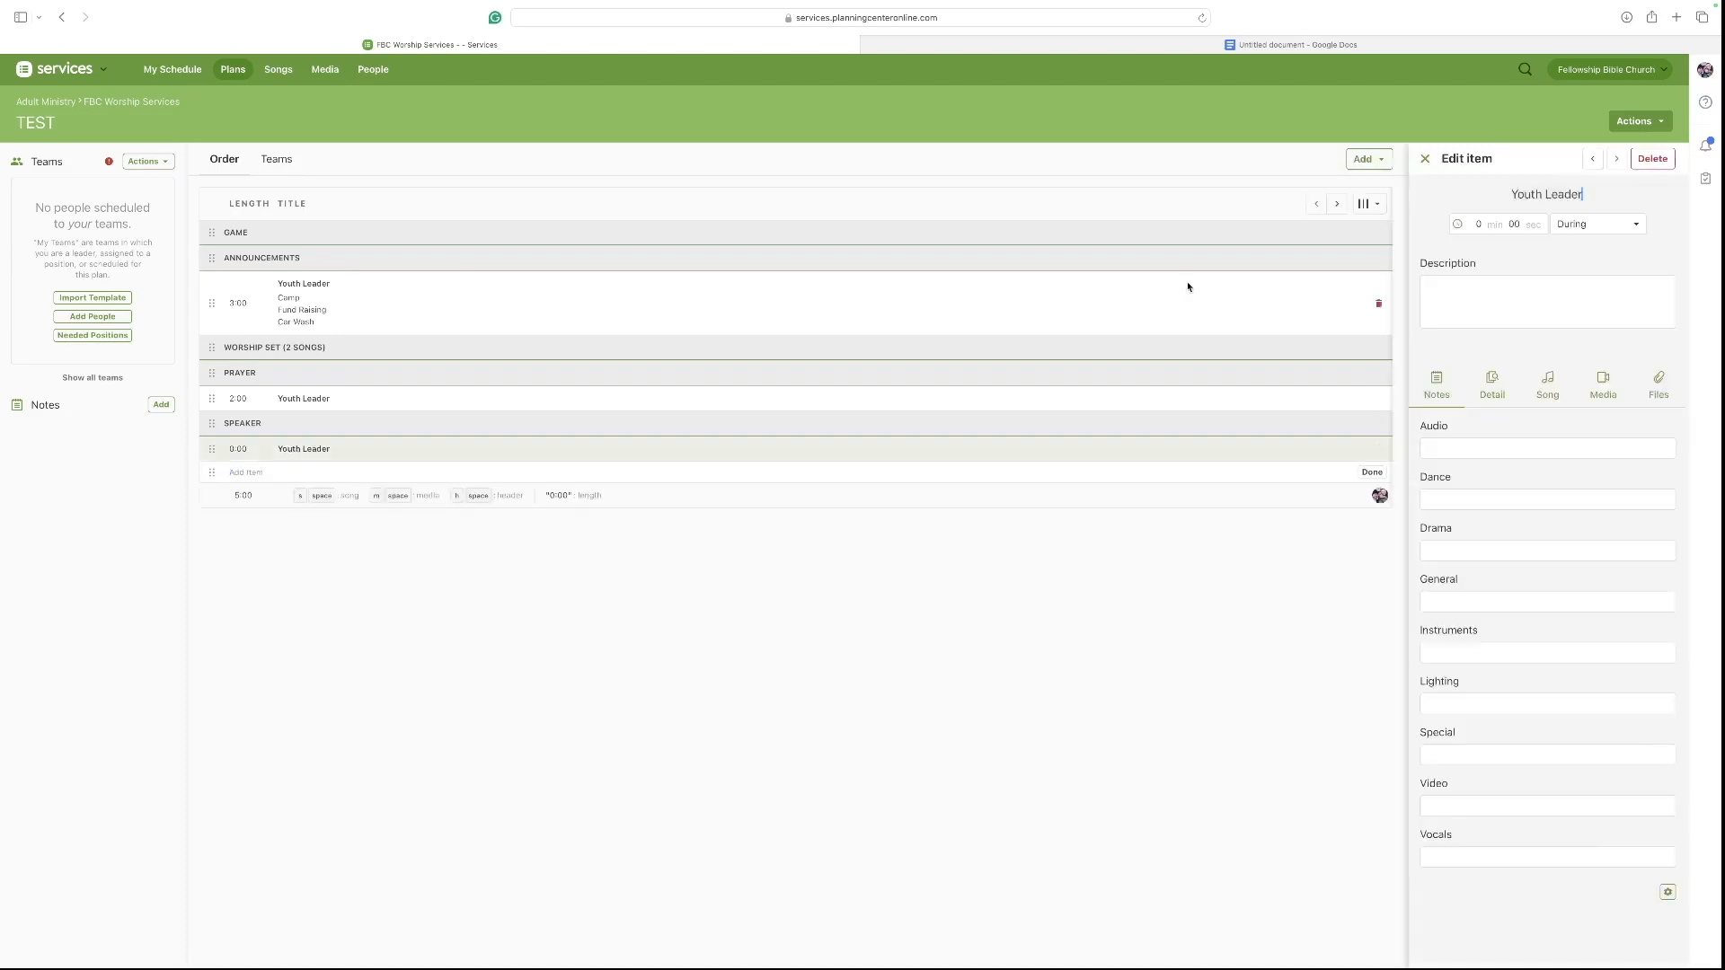
pyautogui.click(1479, 224)
pyautogui.write('25')
pyautogui.press('Return')
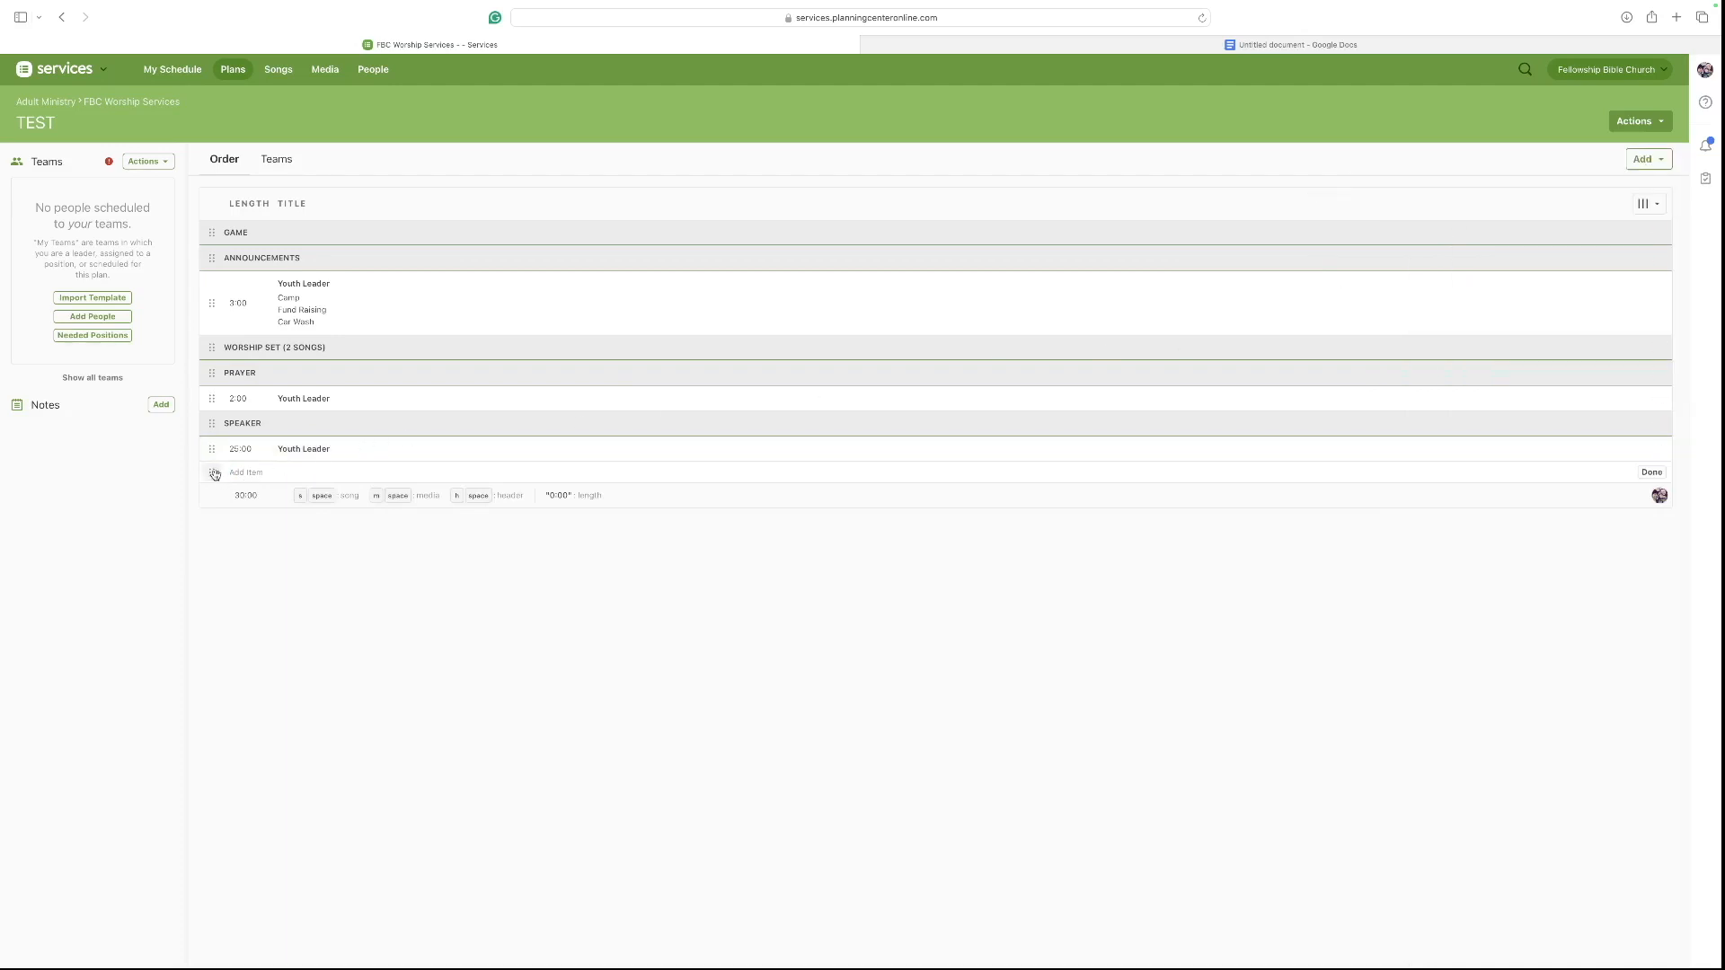
# Add a header named Song of Response after the Speaker section's Youth Leader item, correcting its spelling.
pyautogui.press('h')
pyautogui.press('space')
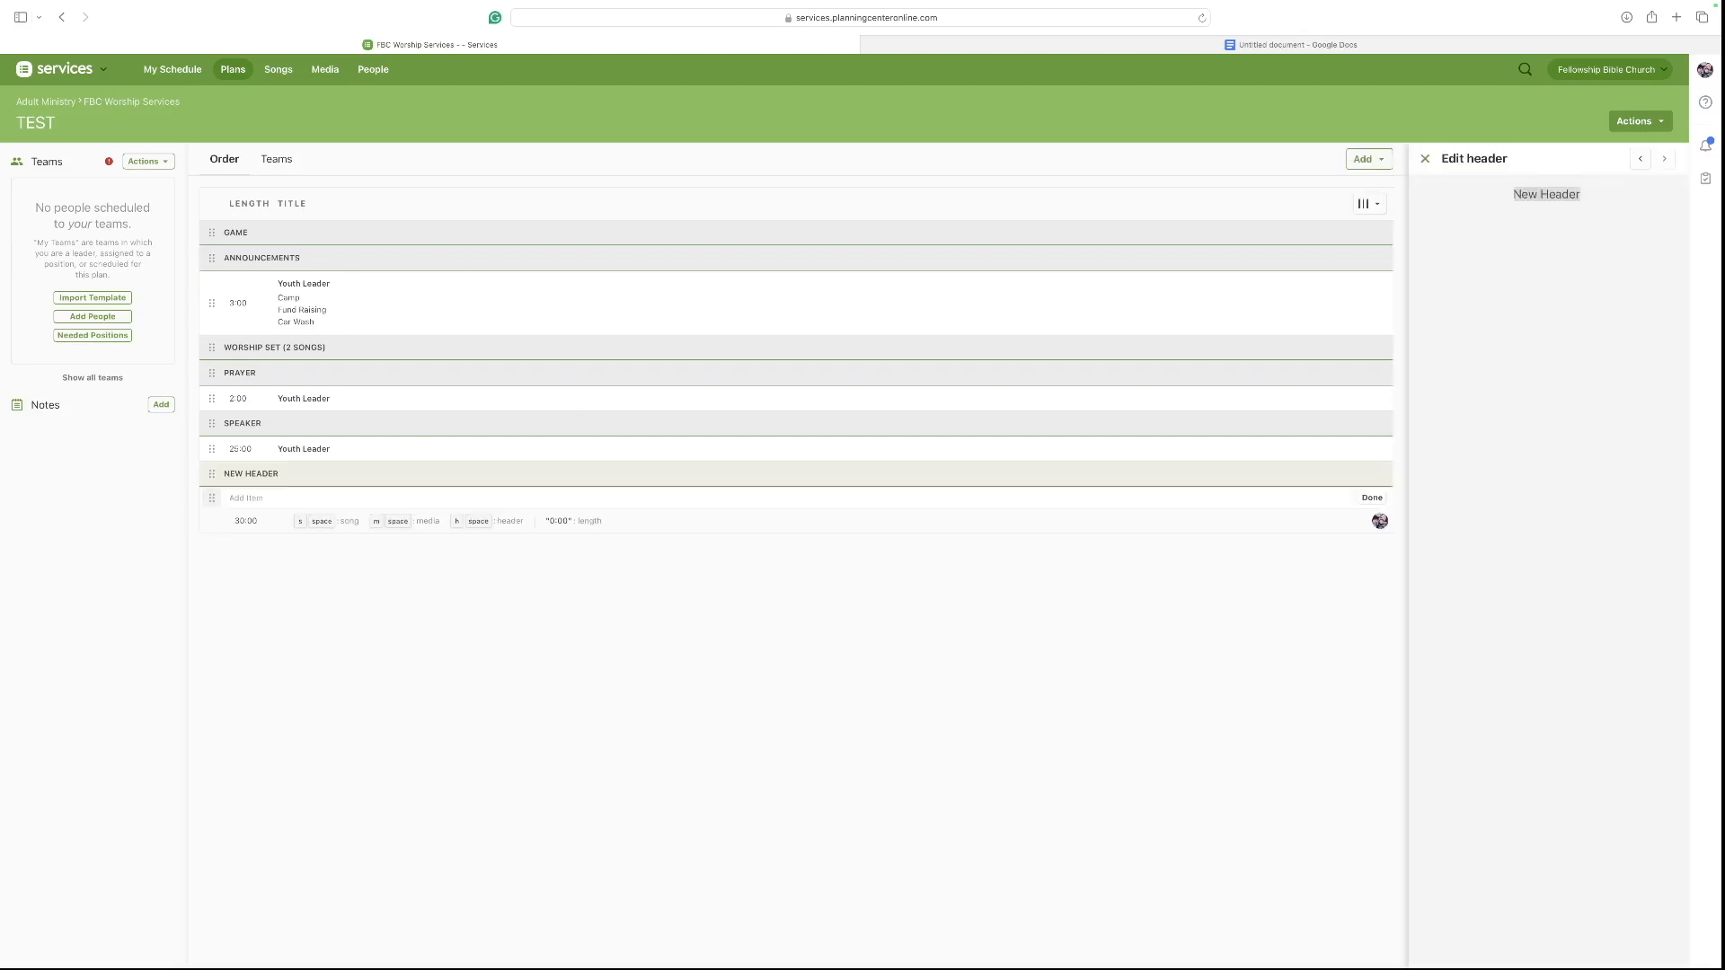
pyautogui.write('Song of Responce')
pyautogui.press('Return')
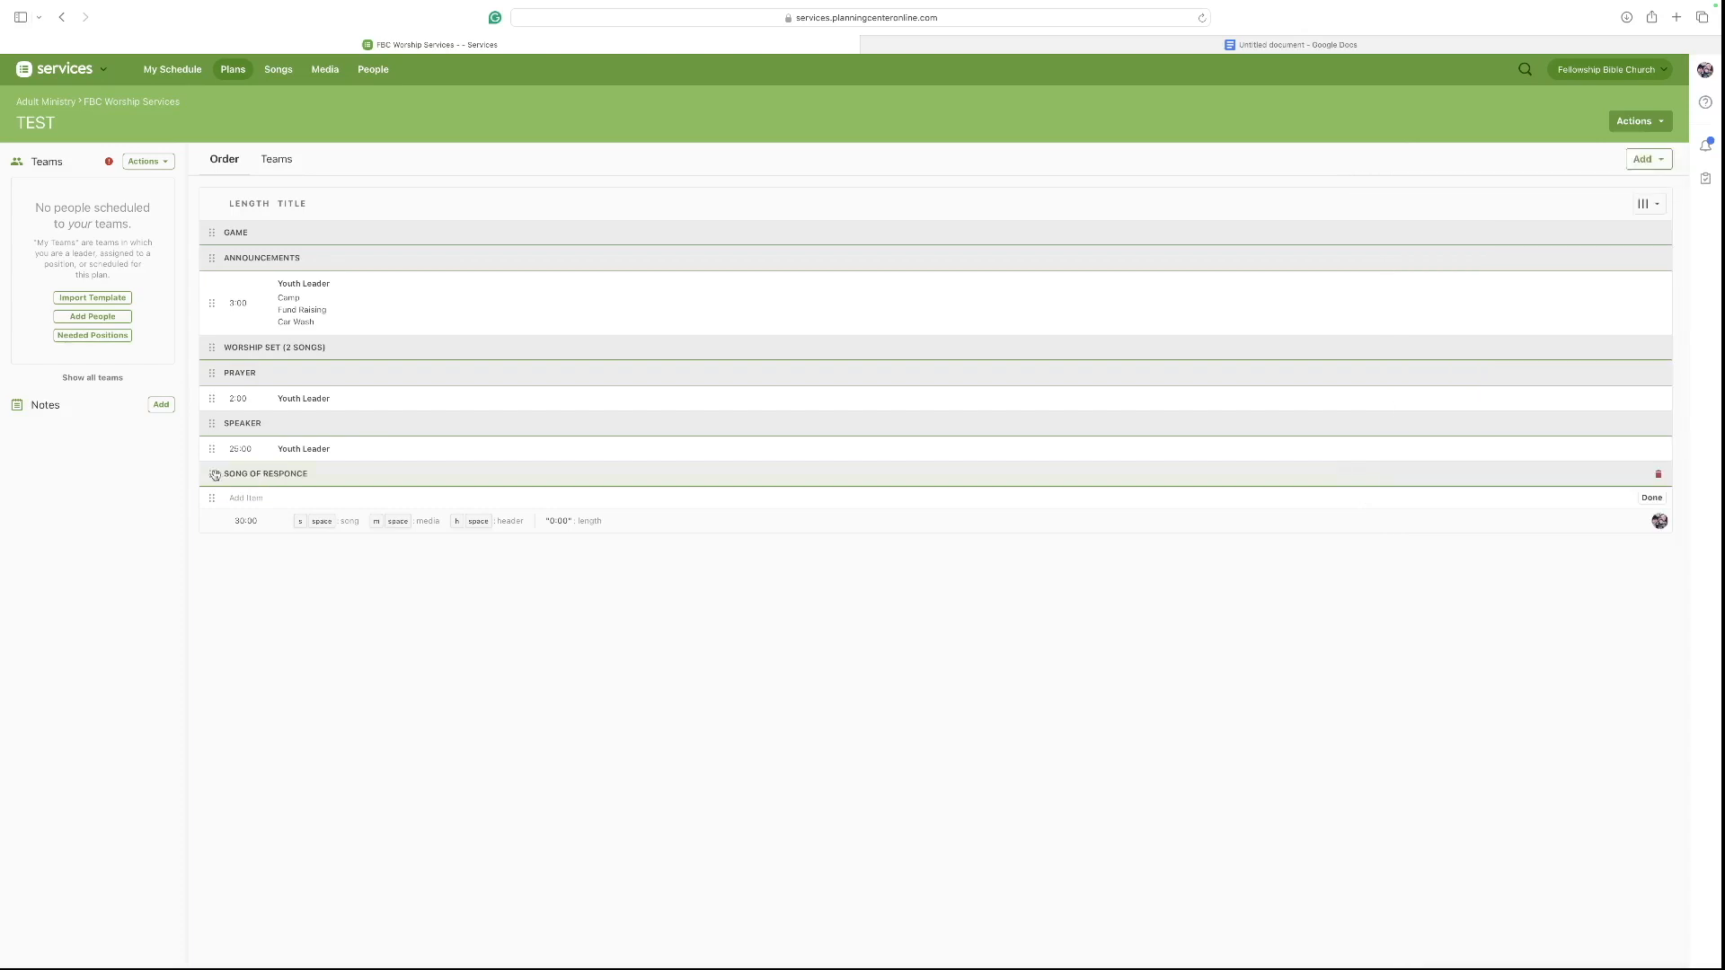
pyautogui.click(354, 473)
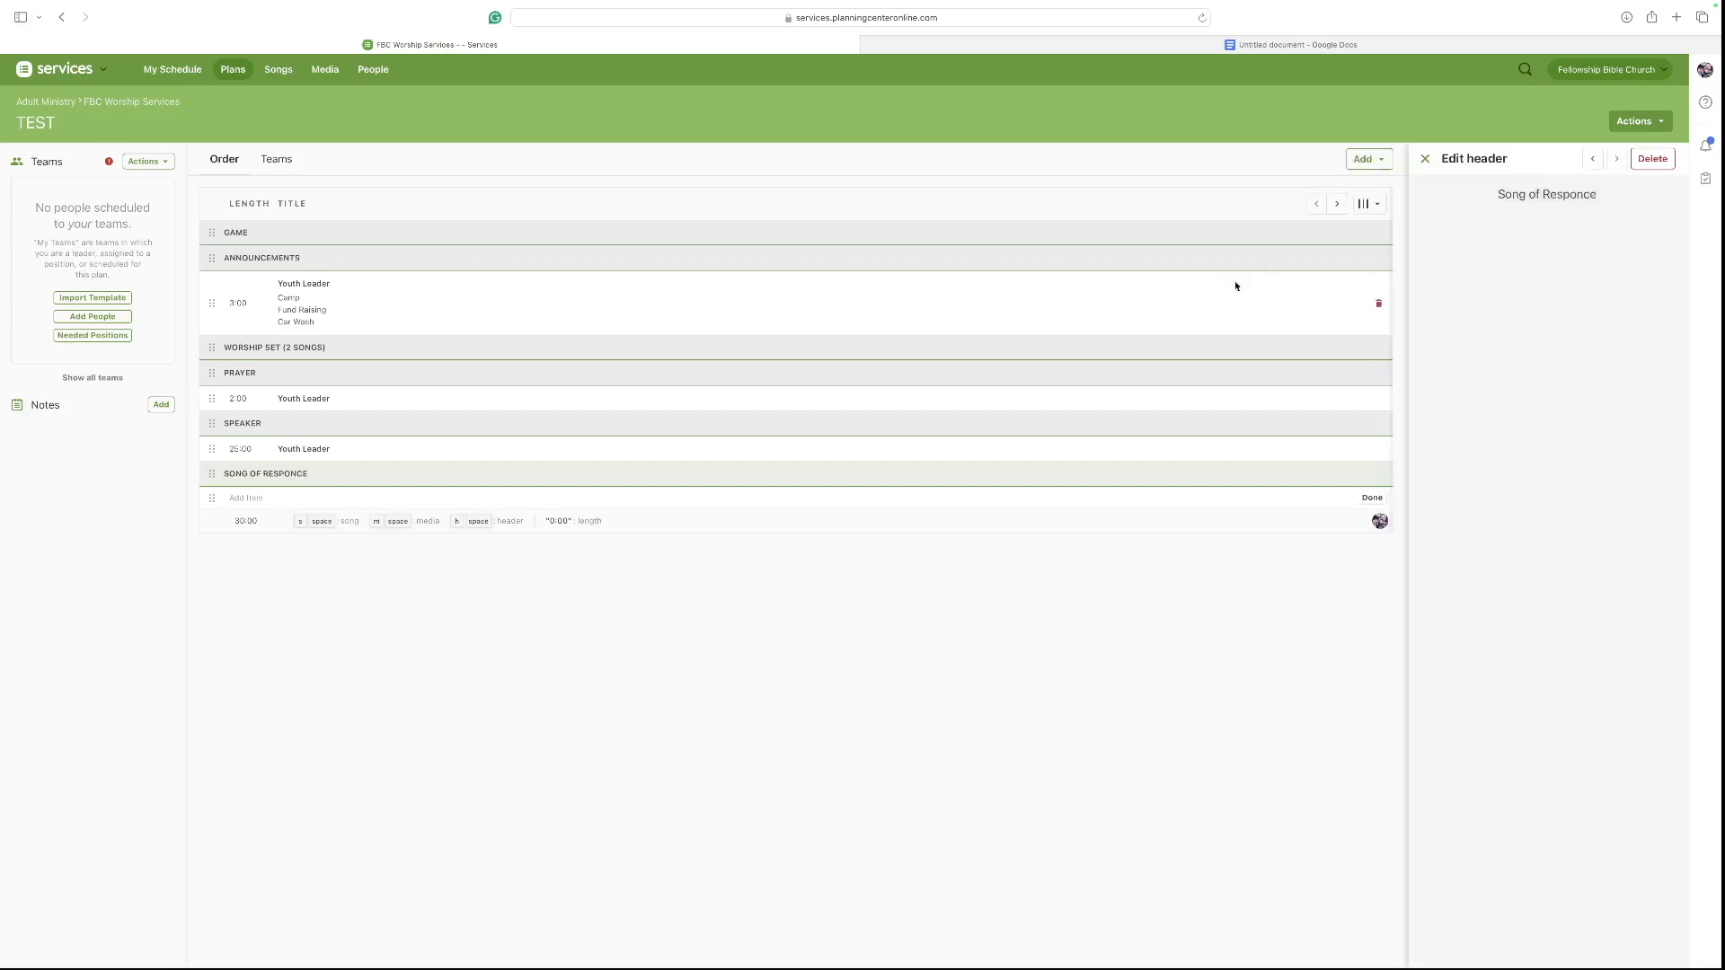
pyautogui.press('BackSpace')
pyautogui.write('s')
pyautogui.click(1425, 158)
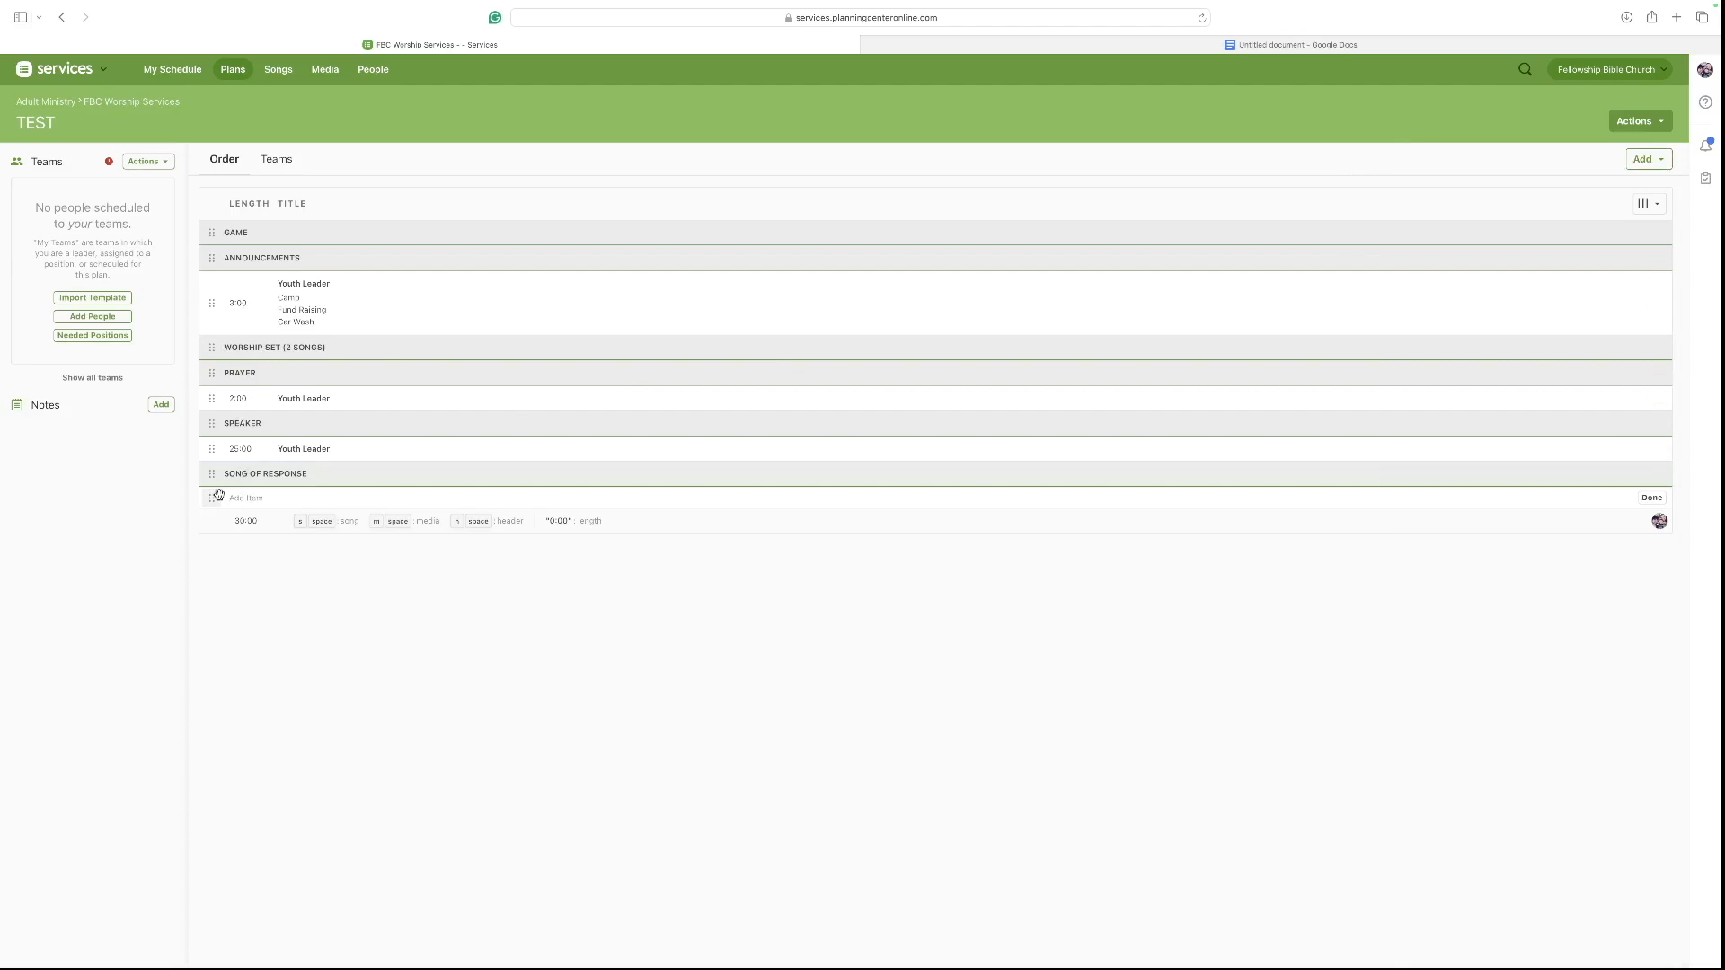
# Add a header named Small Groups after the Song of Response header.
pyautogui.write('h Sma')
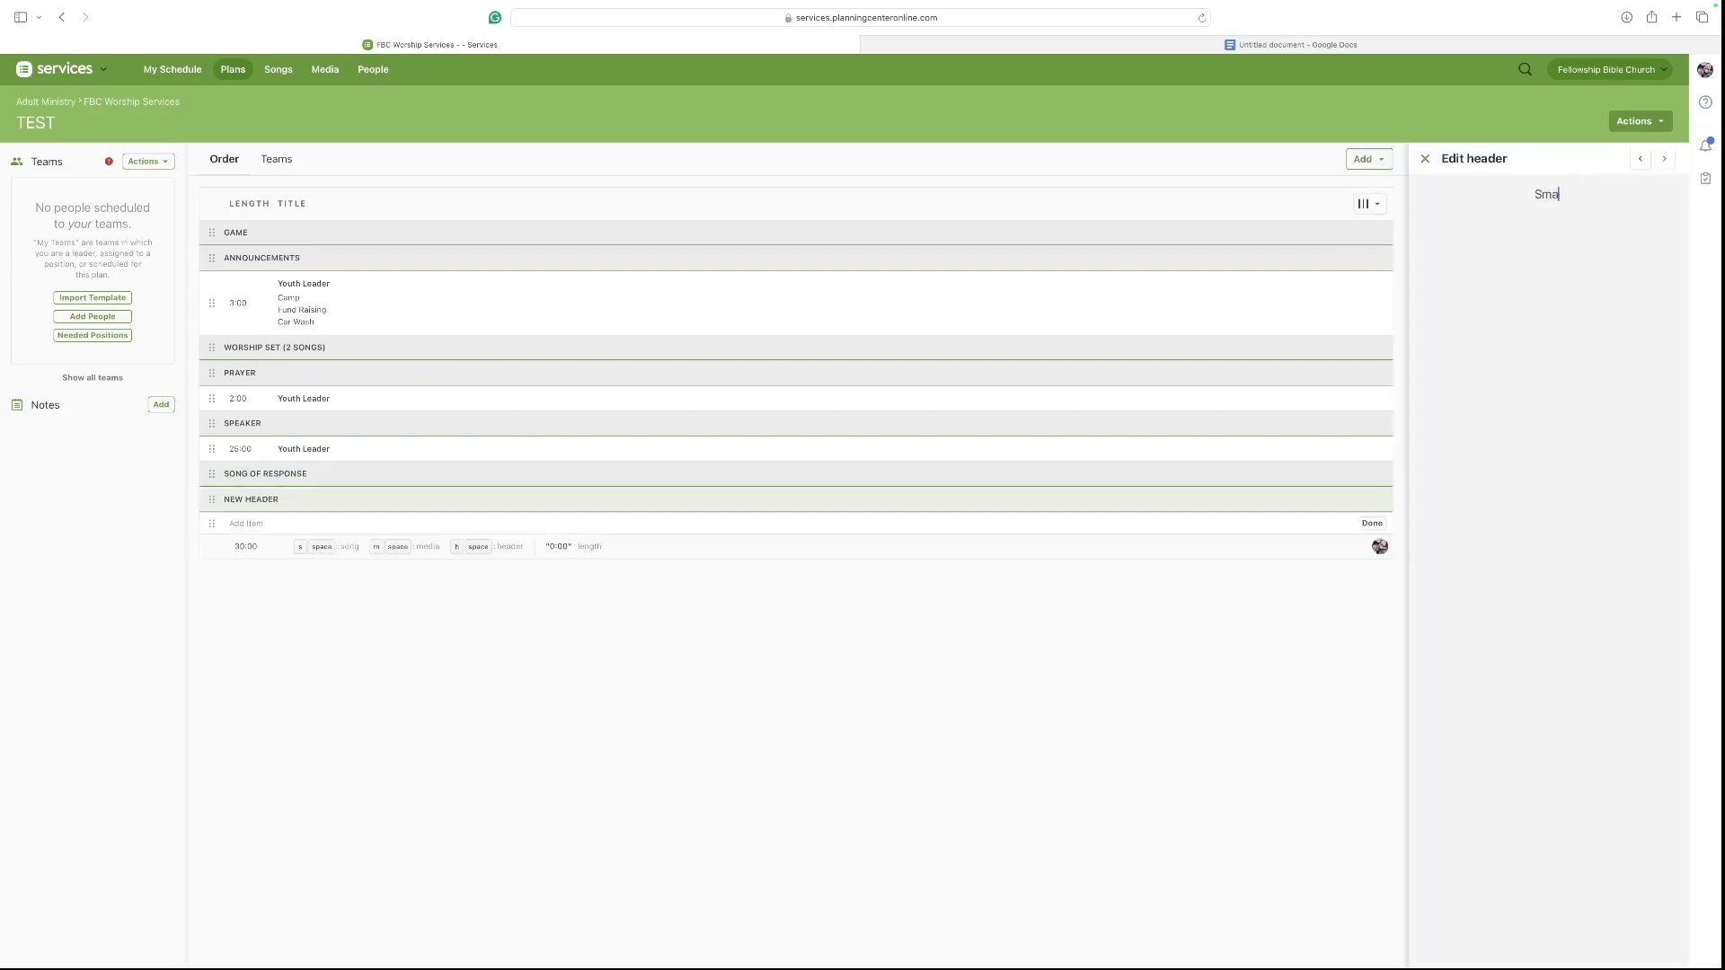
pyautogui.write('ll Groups')
pyautogui.click(1425, 158)
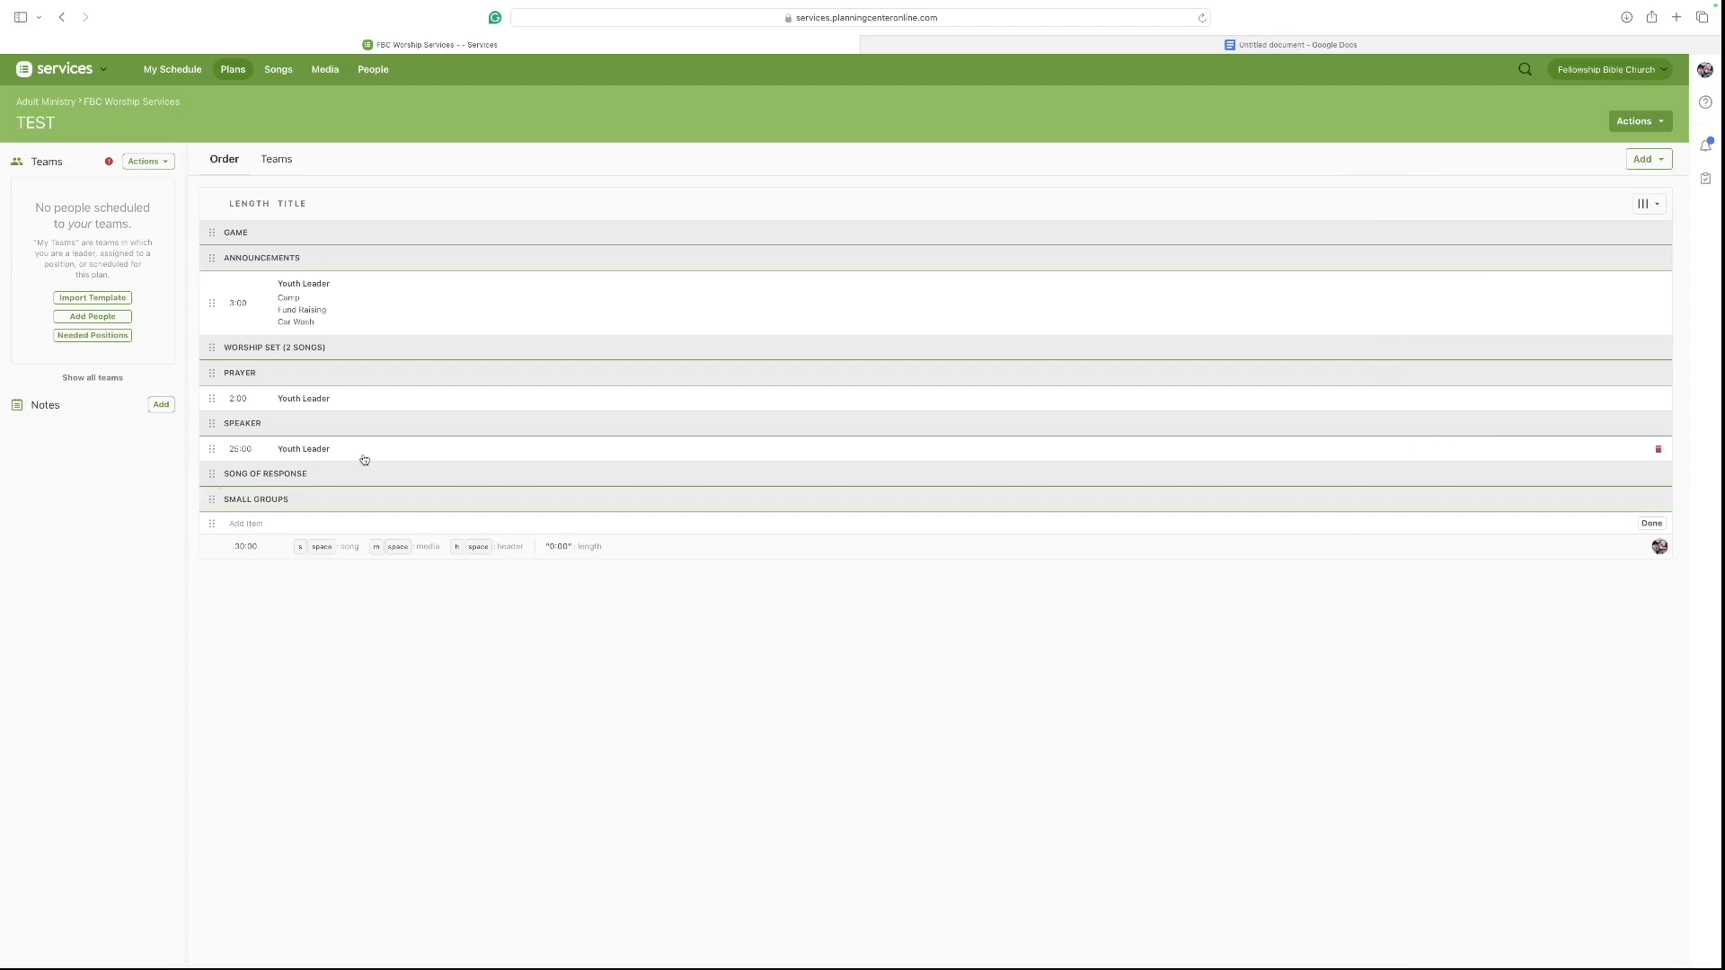
# Set one needed position each for bass guitar, drums, keyboards, background vocals and lead vocals in the plan's teams.
pyautogui.click(970, 45)
pyautogui.click(397, 44)
pyautogui.click(101, 338)
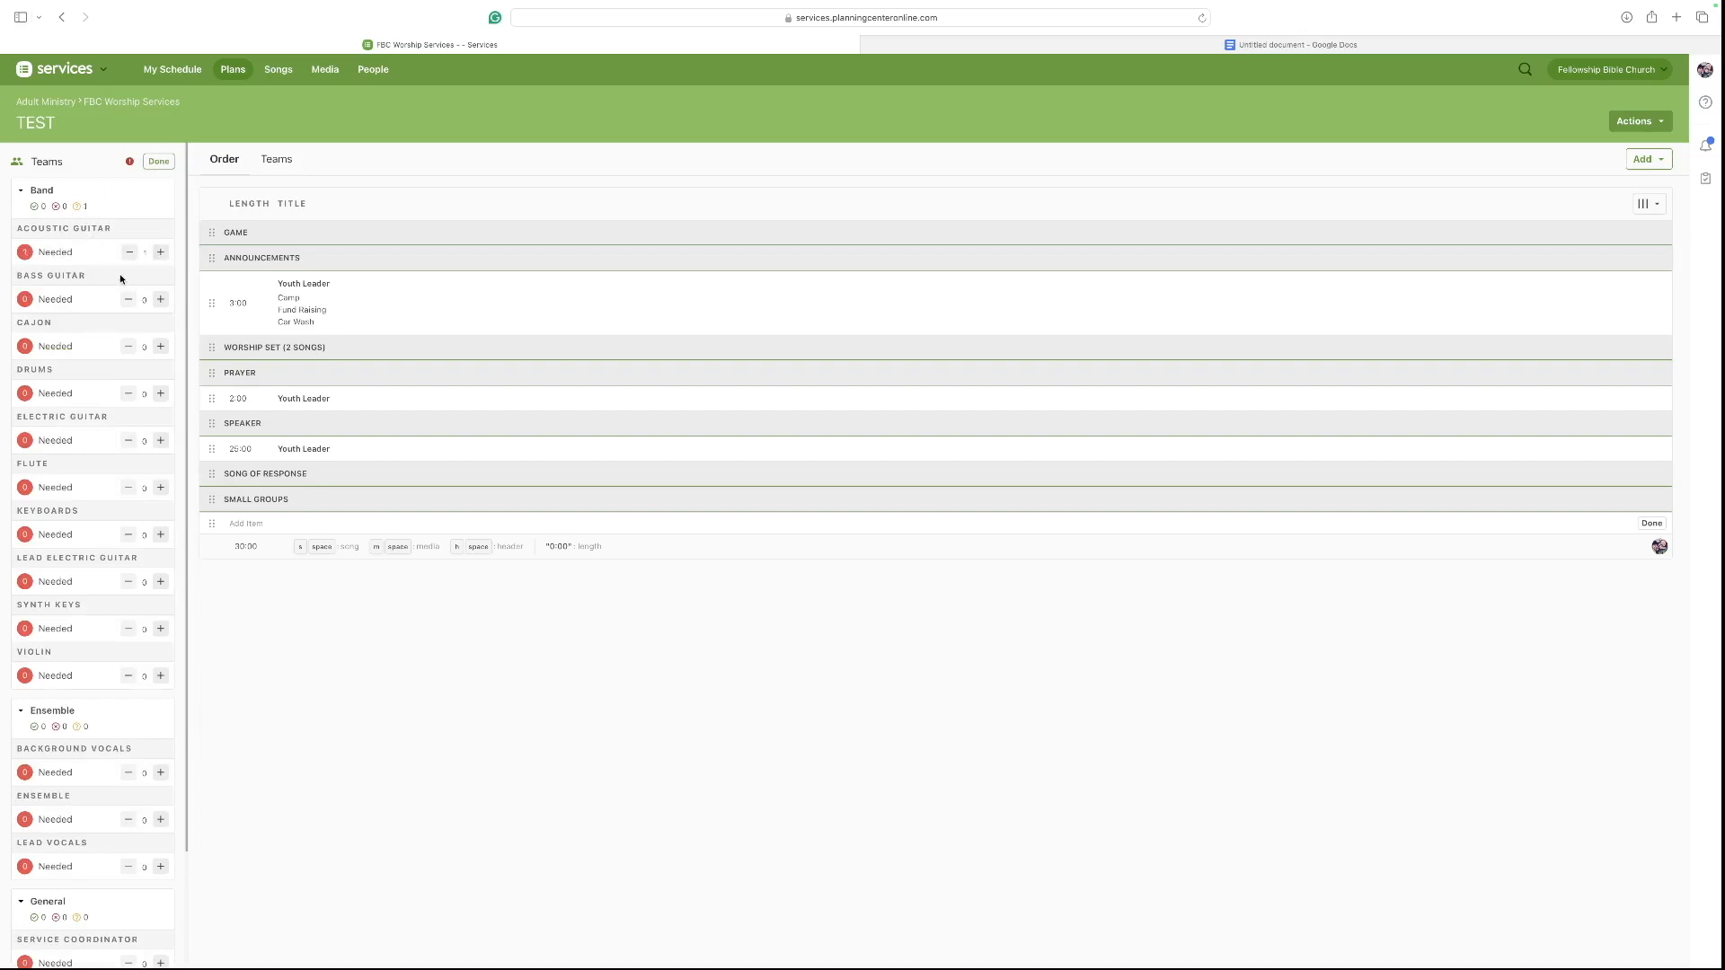
pyautogui.scroll(-1, 122, 281)
pyautogui.click(158, 271)
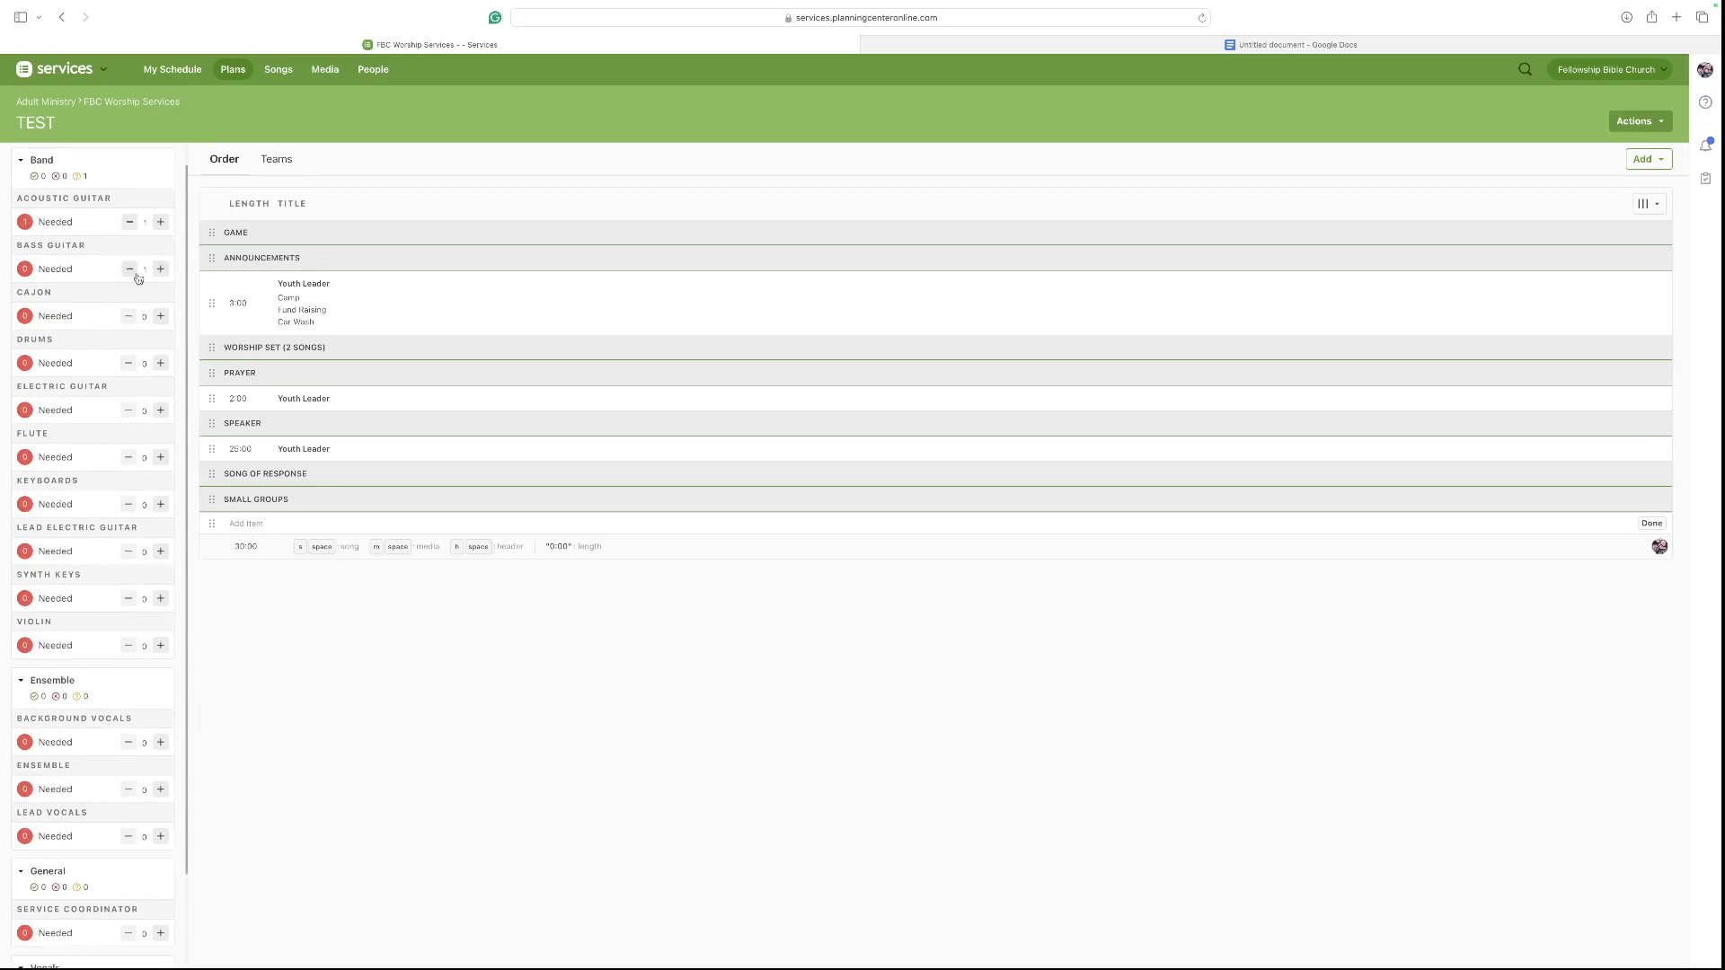
pyautogui.scroll(-2, 139, 274)
pyautogui.click(161, 310)
pyautogui.scroll(-3, 130, 297)
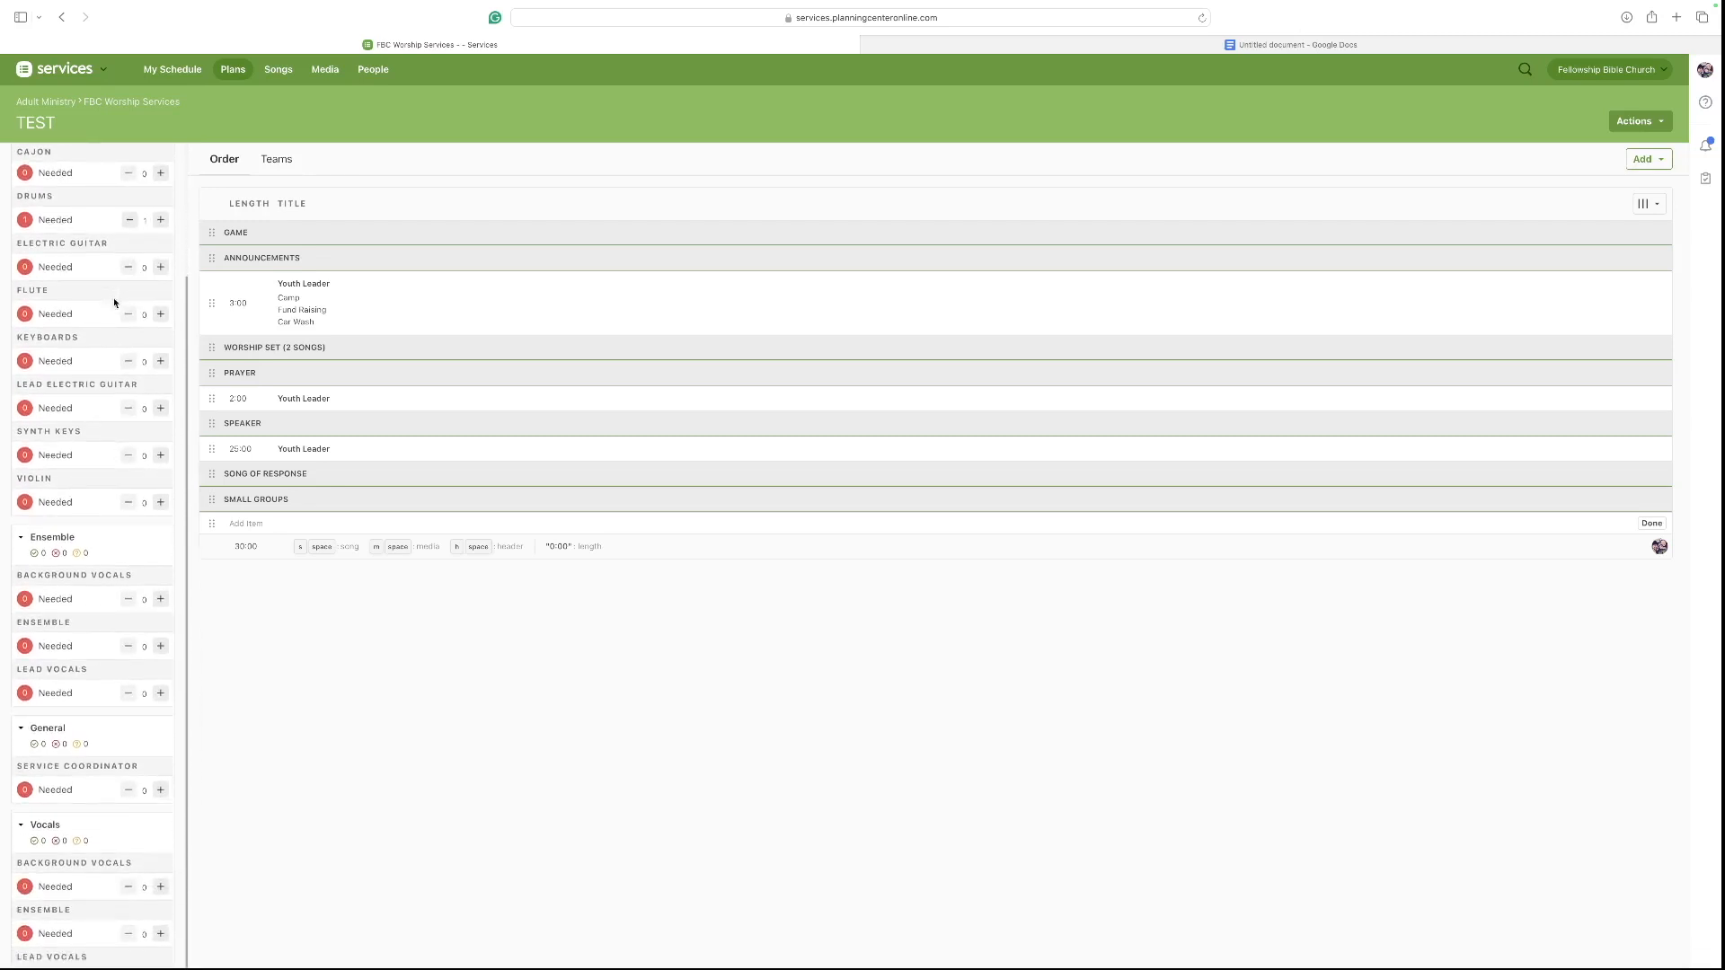
pyautogui.scroll(-2, 83, 344)
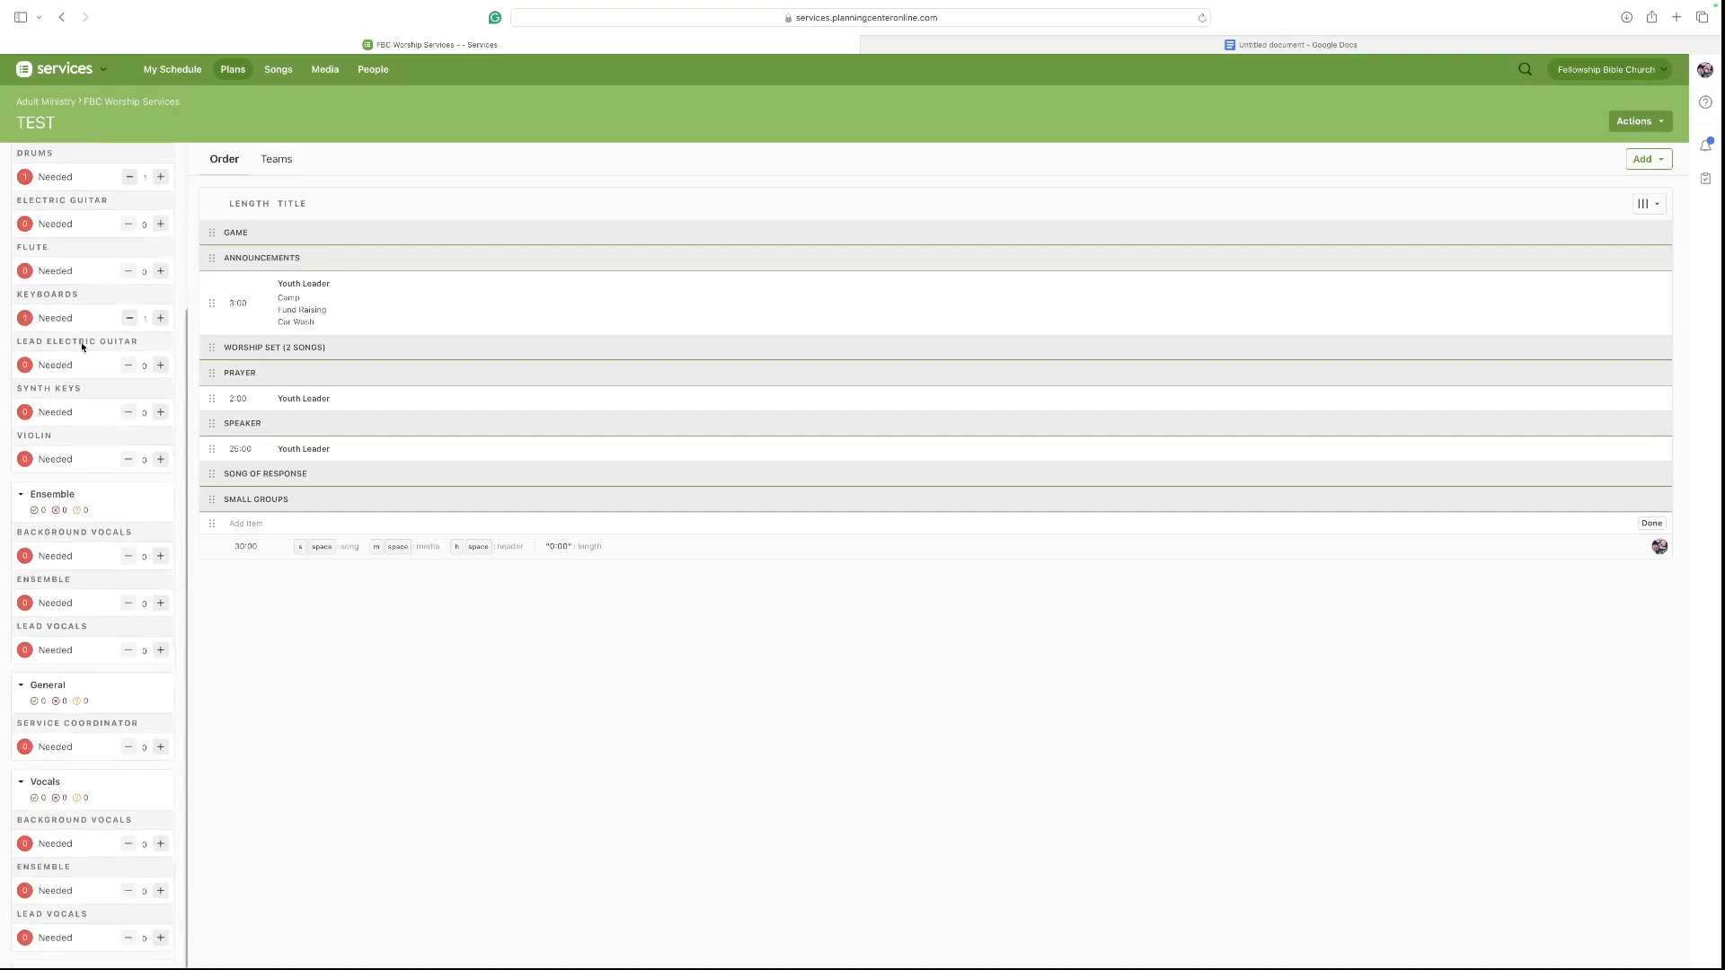
pyautogui.scroll(-1, 139, 386)
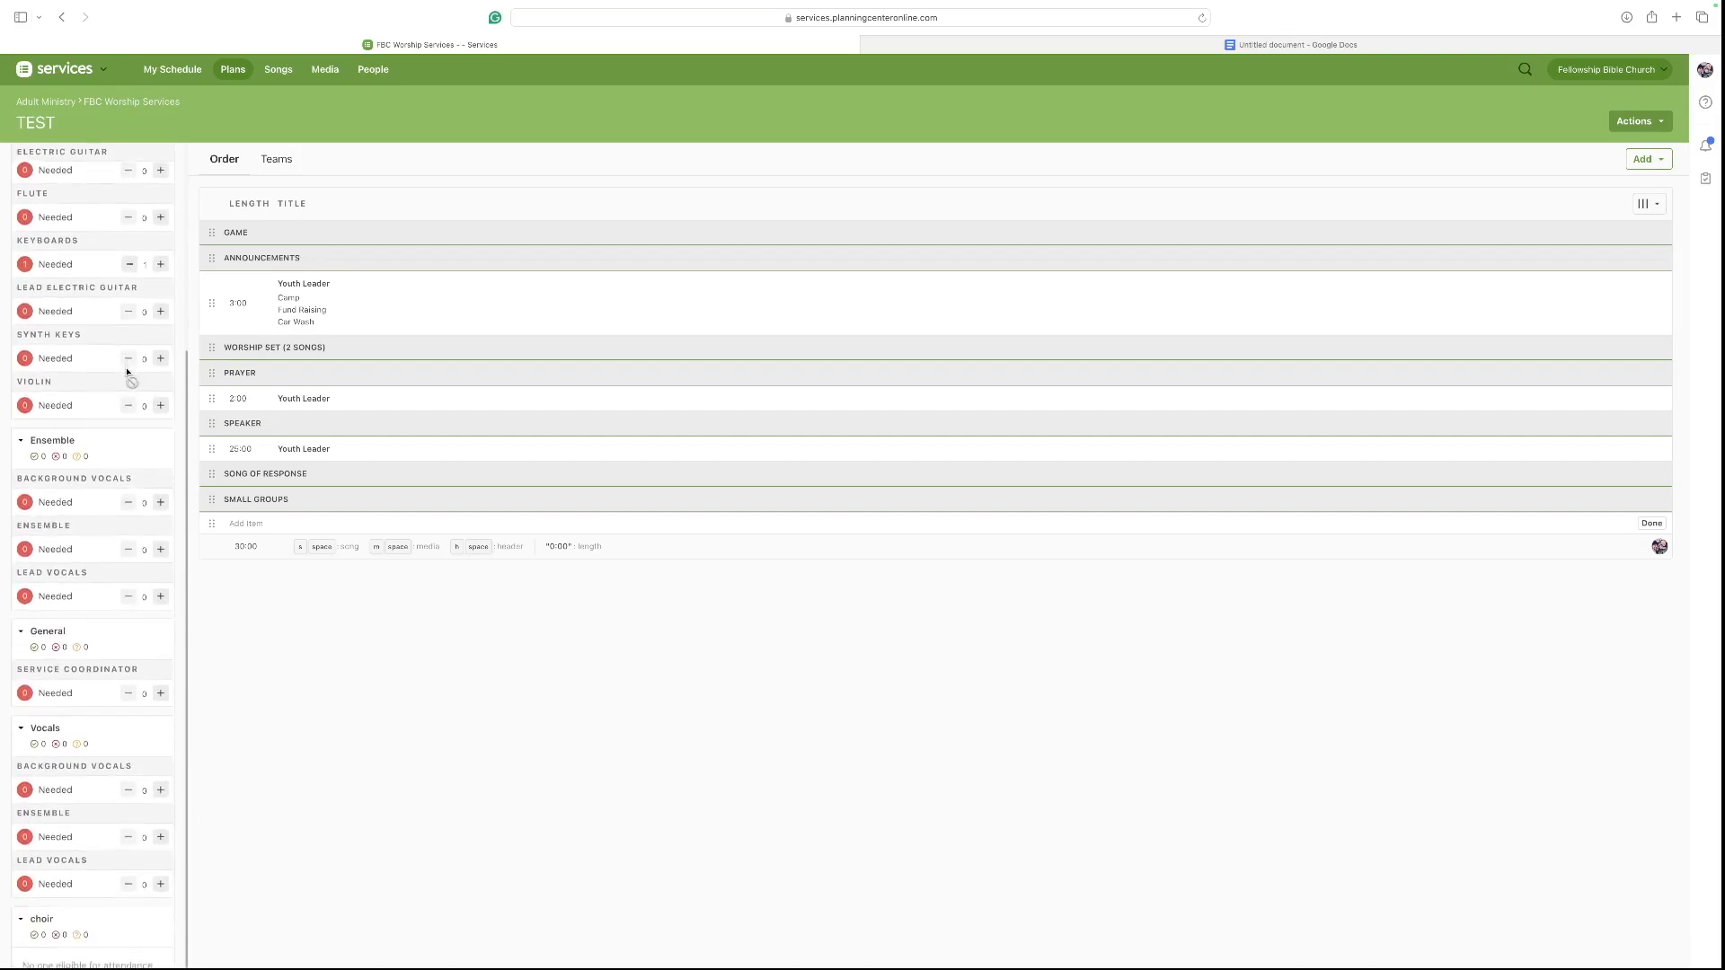
pyautogui.click(161, 509)
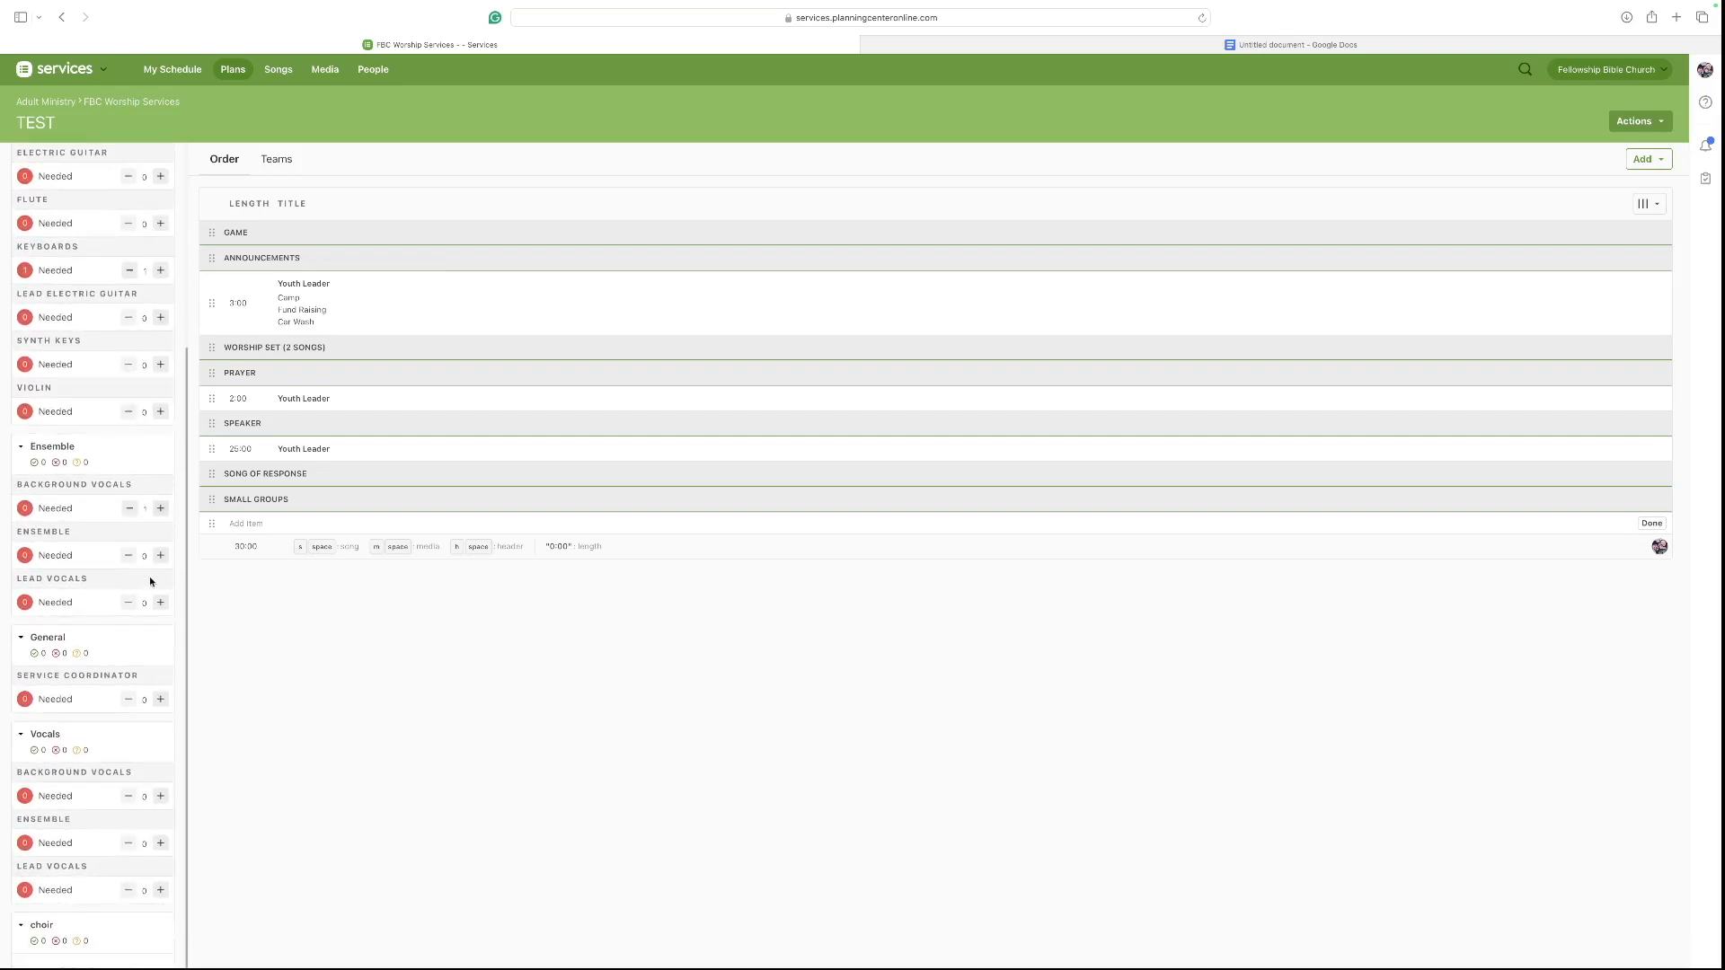
pyautogui.click(160, 603)
pyautogui.scroll(-3, 134, 593)
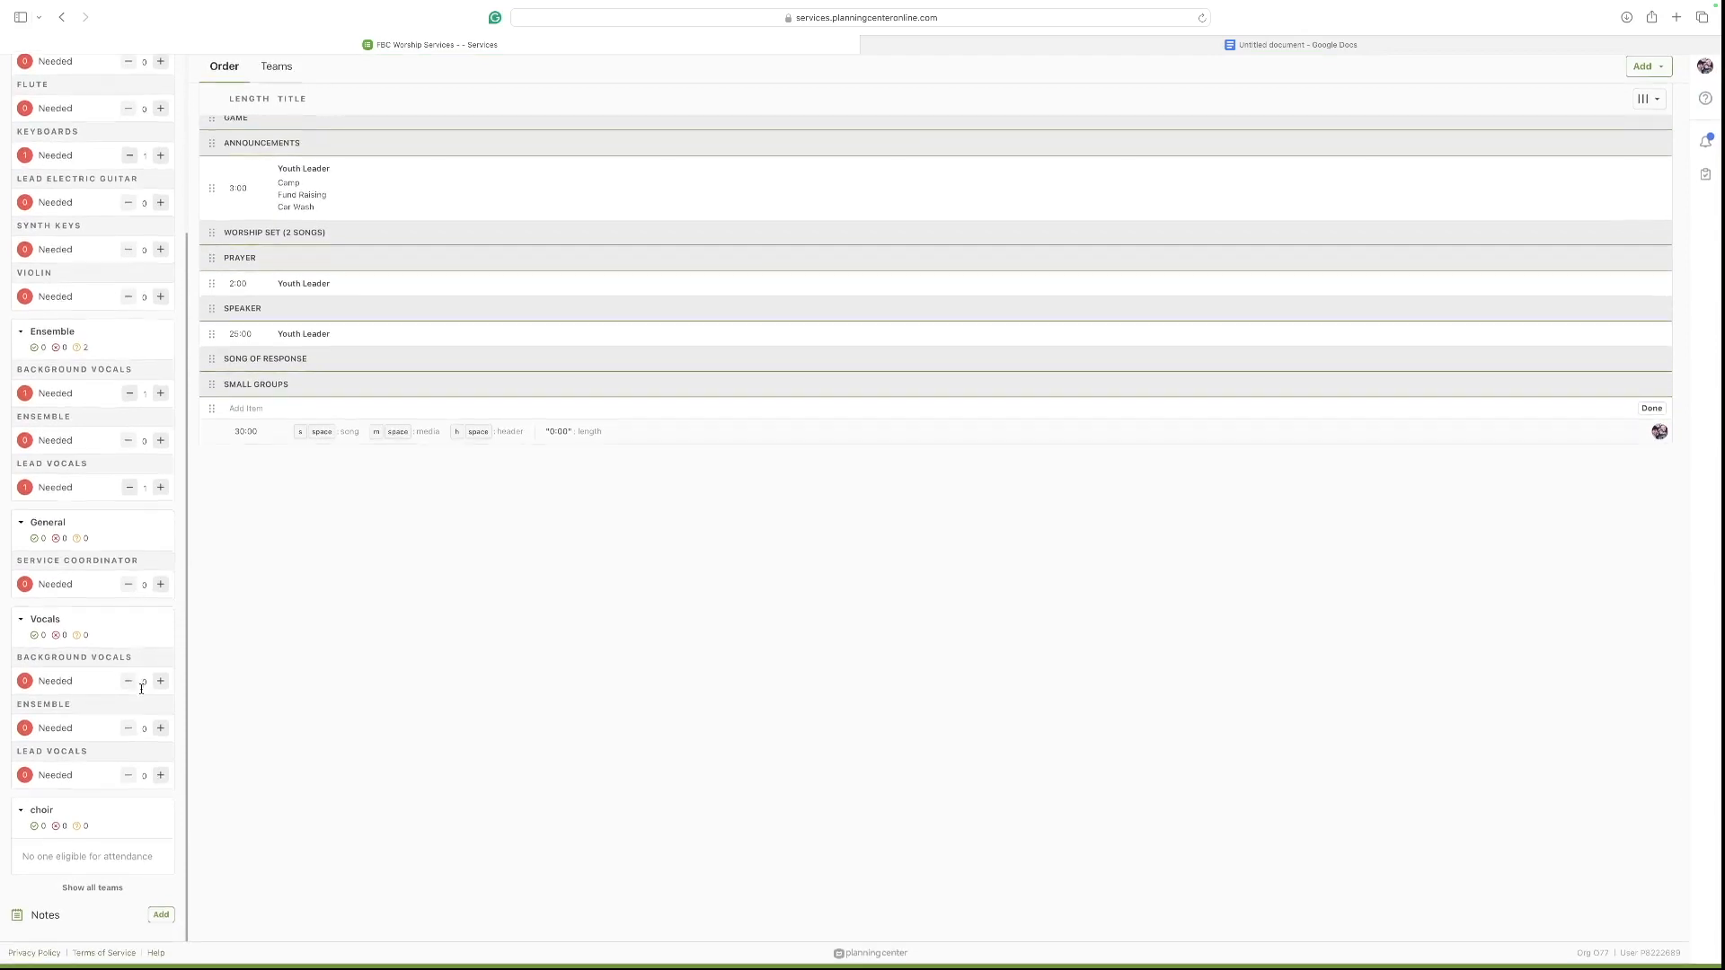
pyautogui.scroll(5, 110, 313)
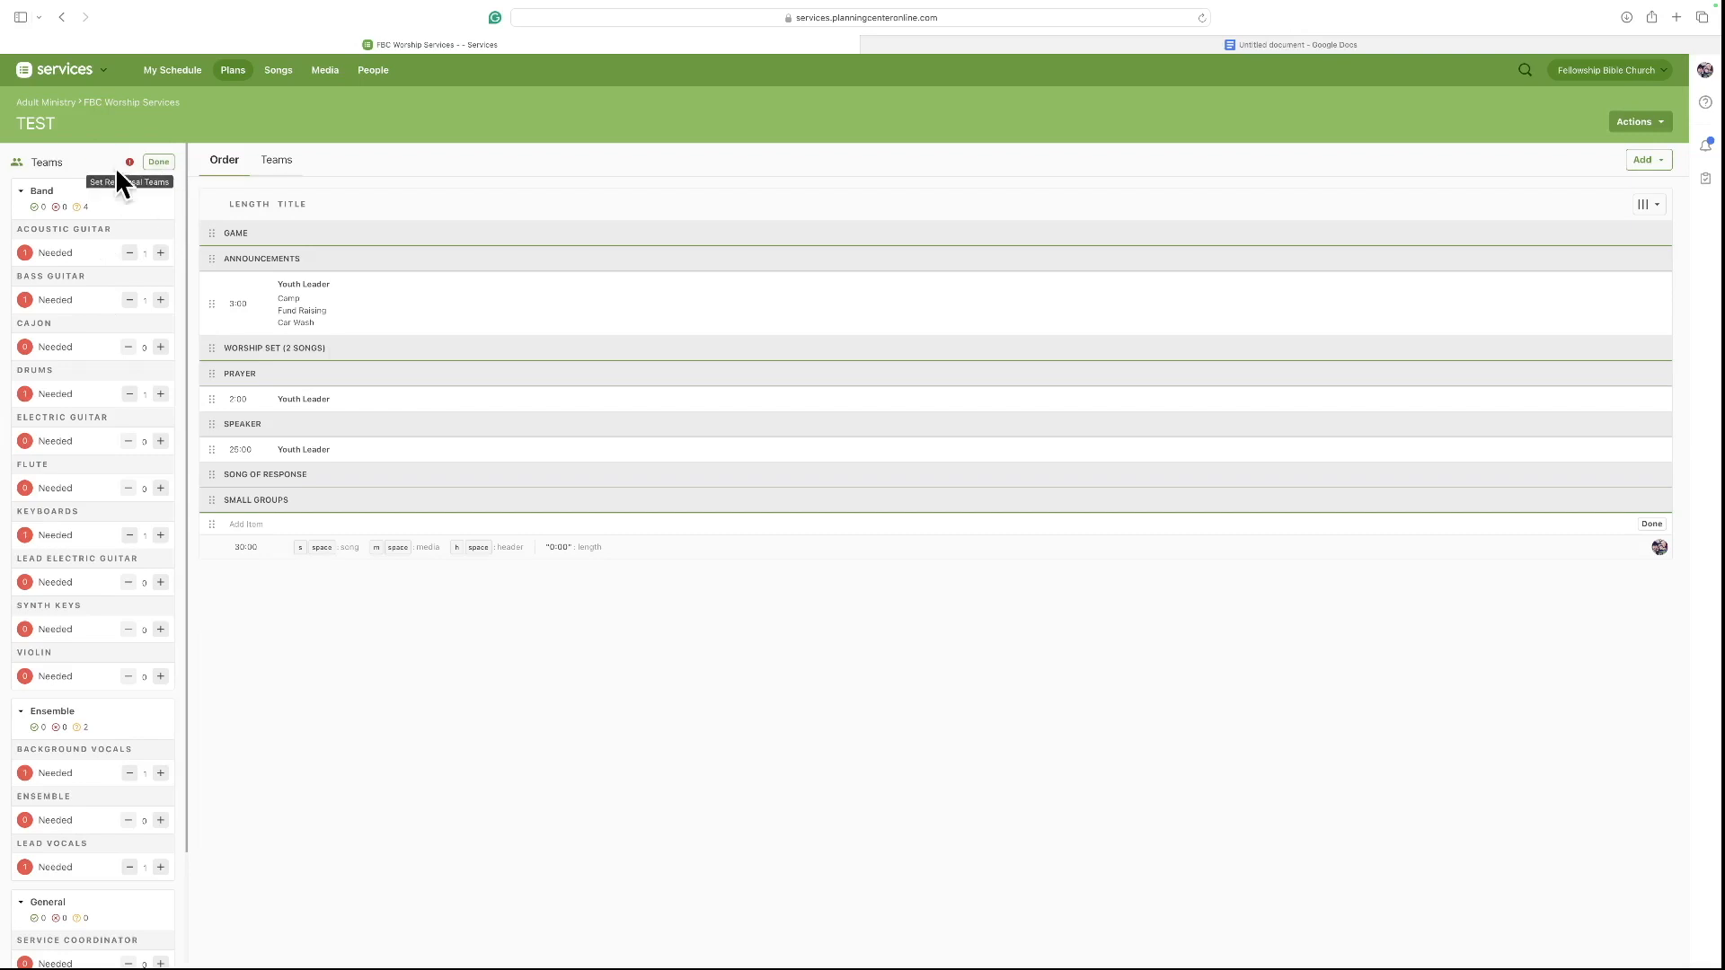
pyautogui.click(159, 161)
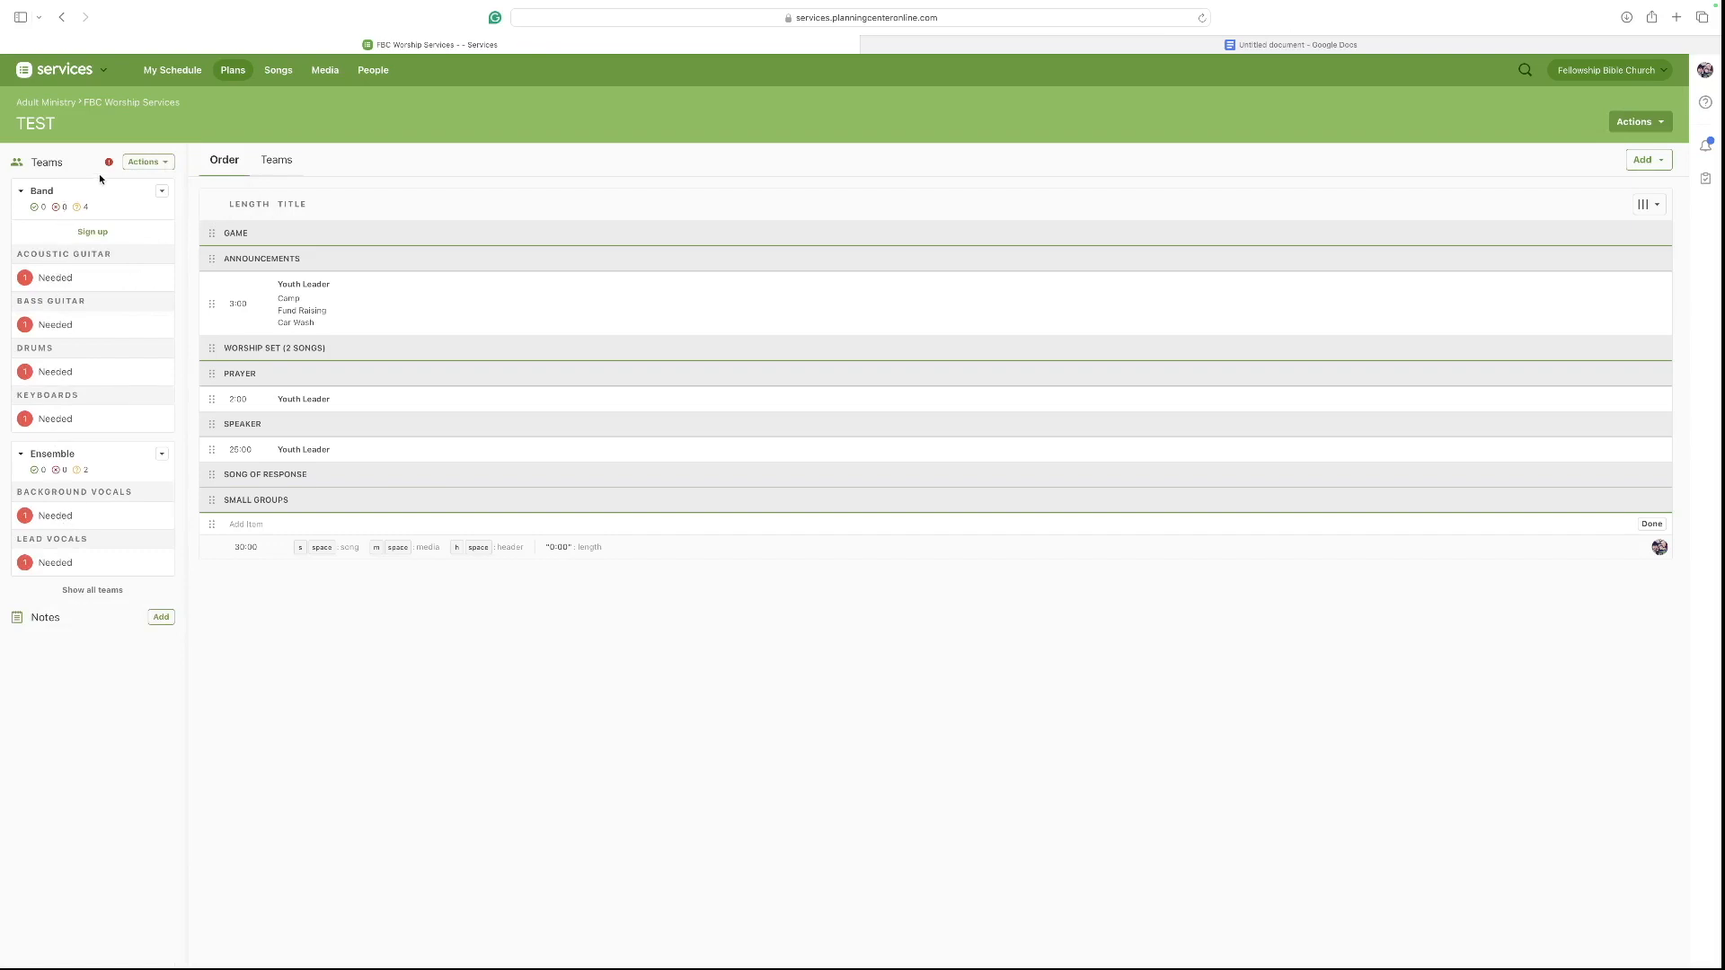
pyautogui.click(144, 161)
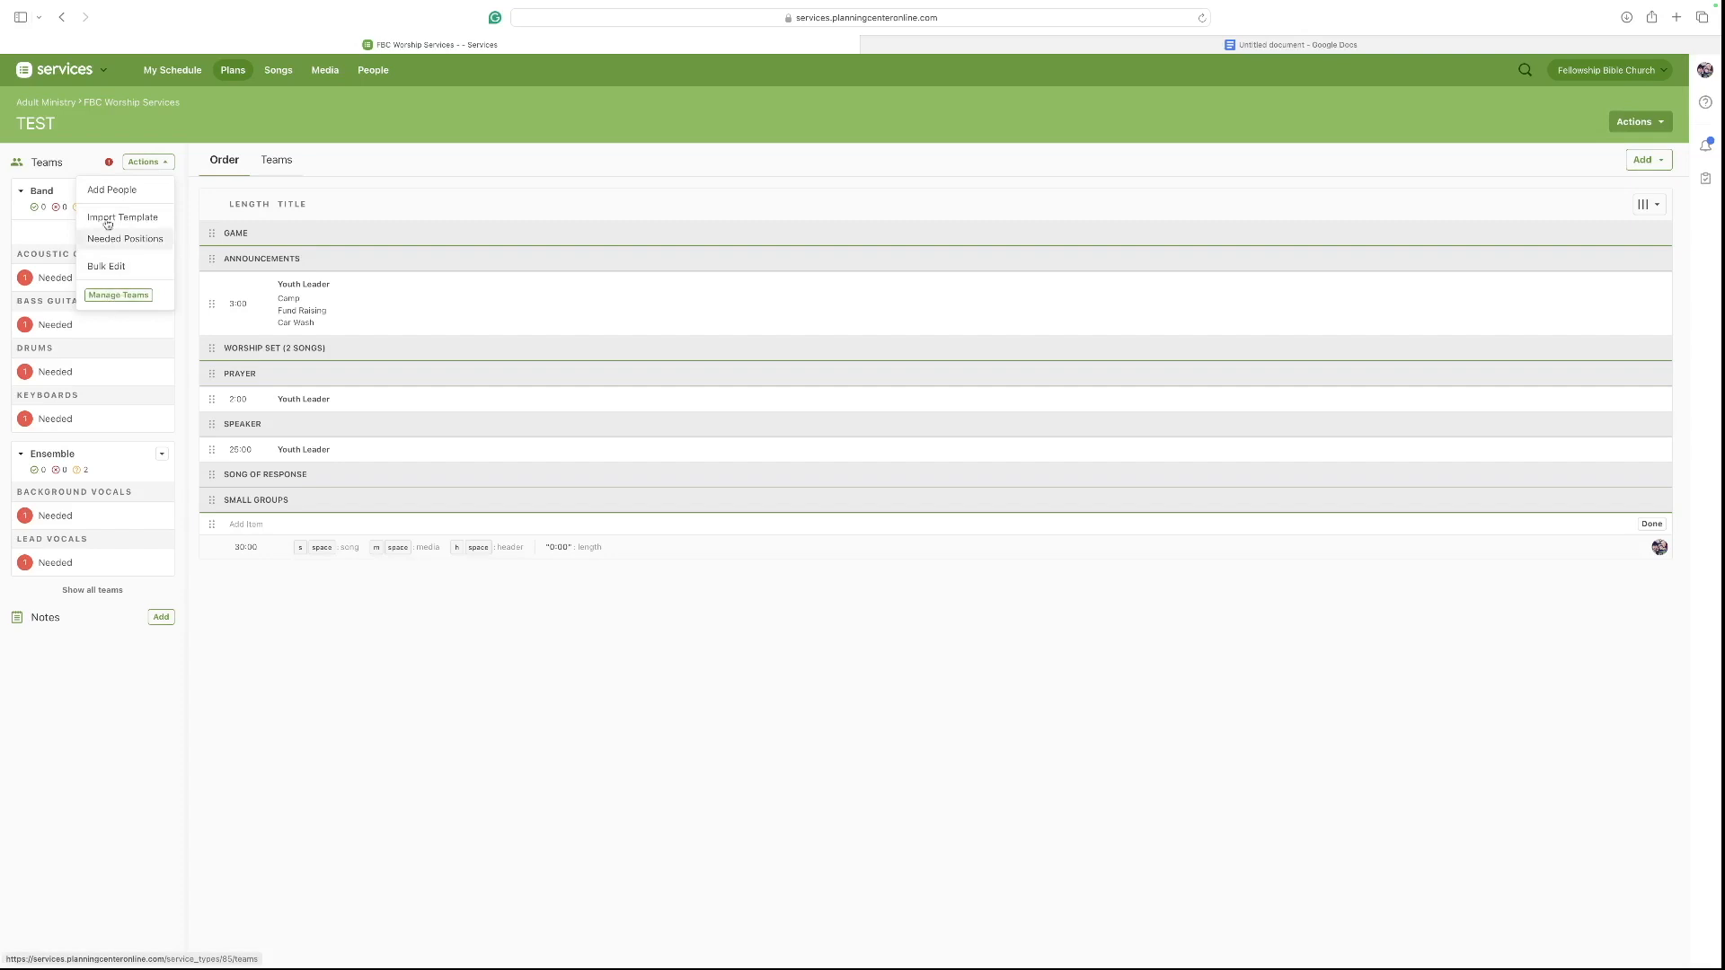
pyautogui.click(111, 162)
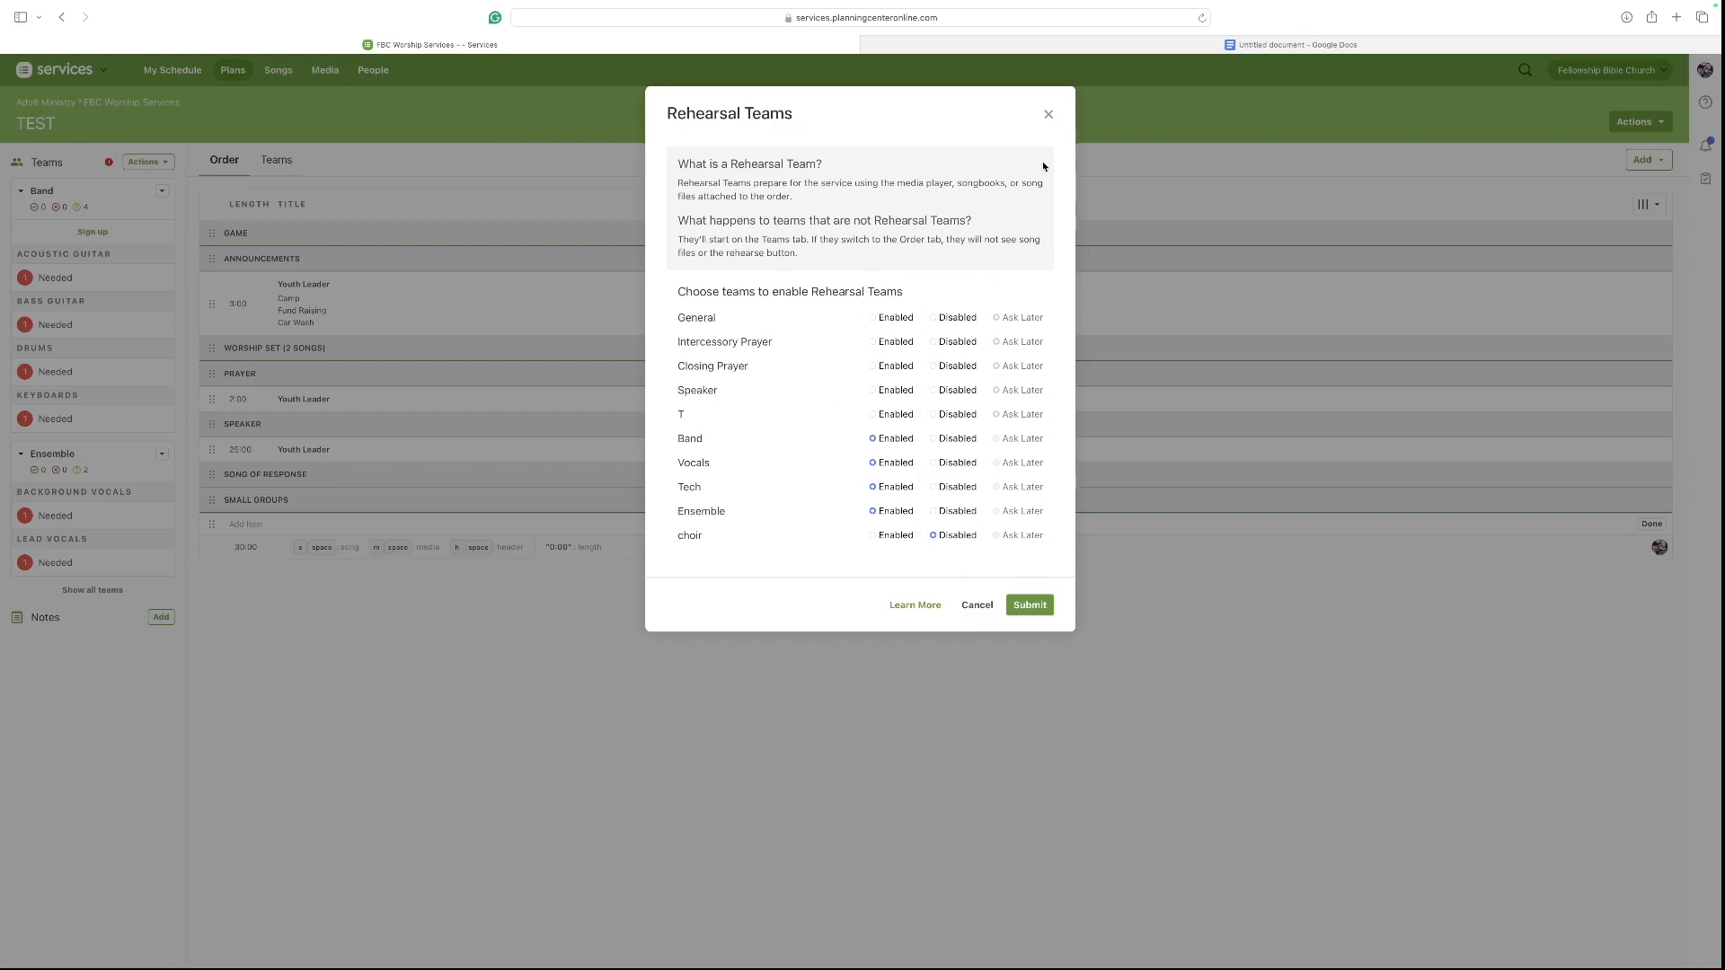
pyautogui.click(1048, 114)
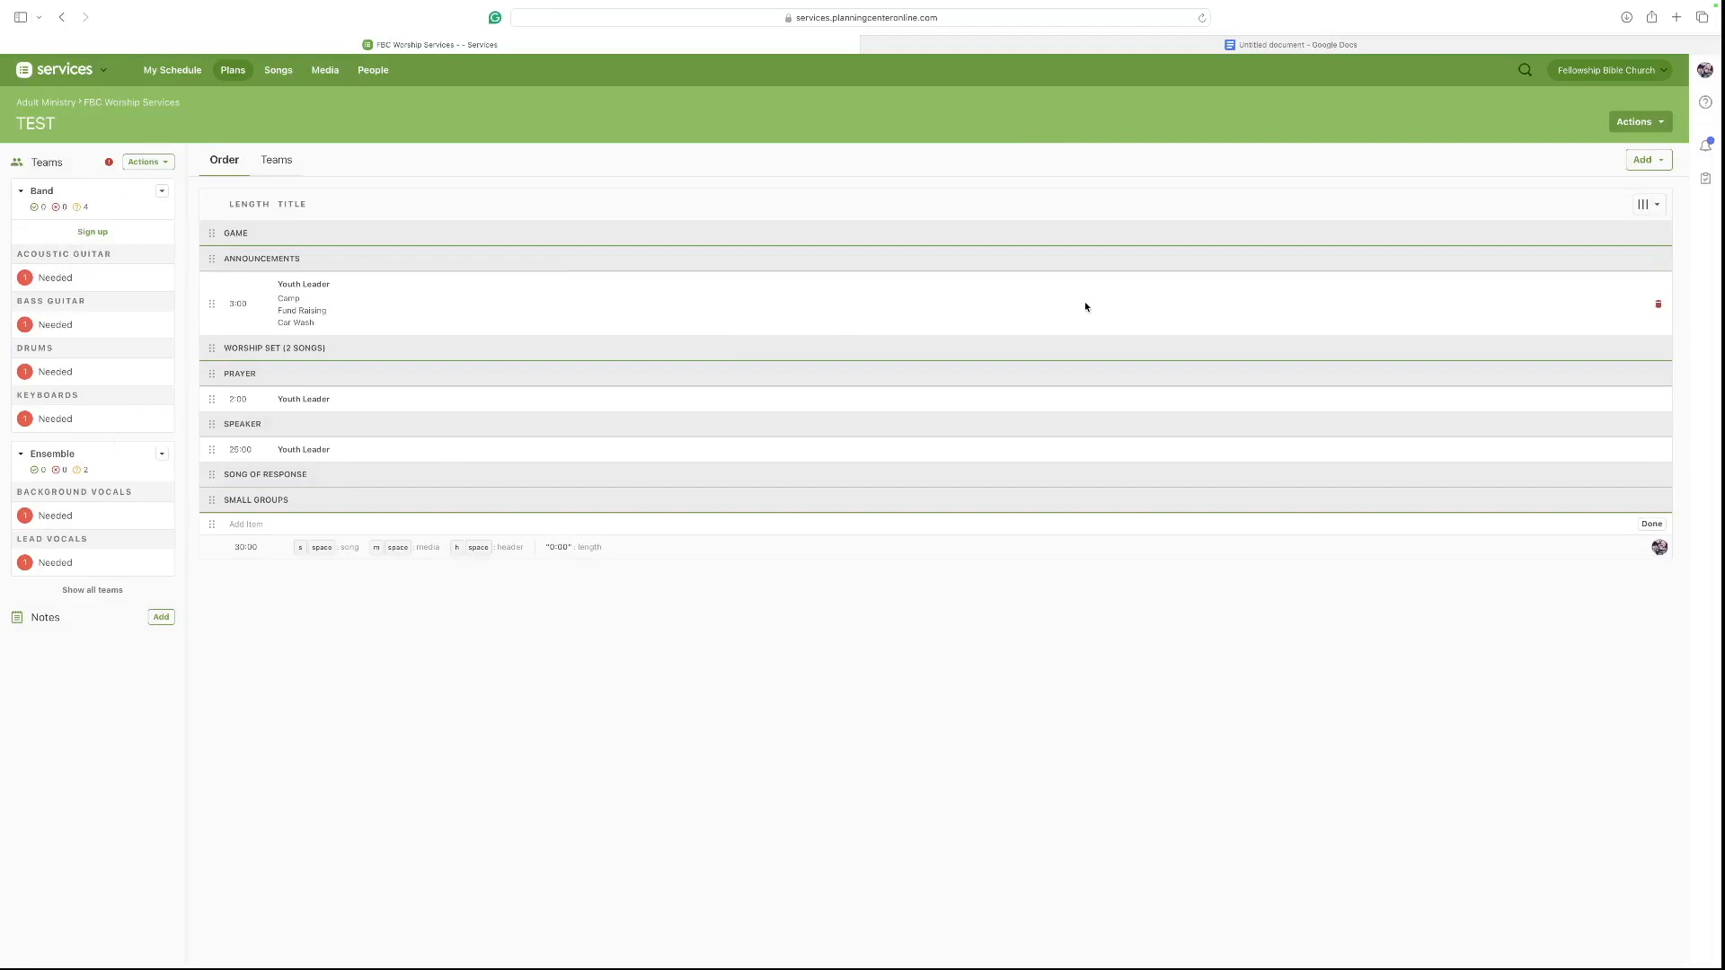
# Review all teams scheduled for the plan in the Teams view, then return to the order.
pyautogui.click(284, 174)
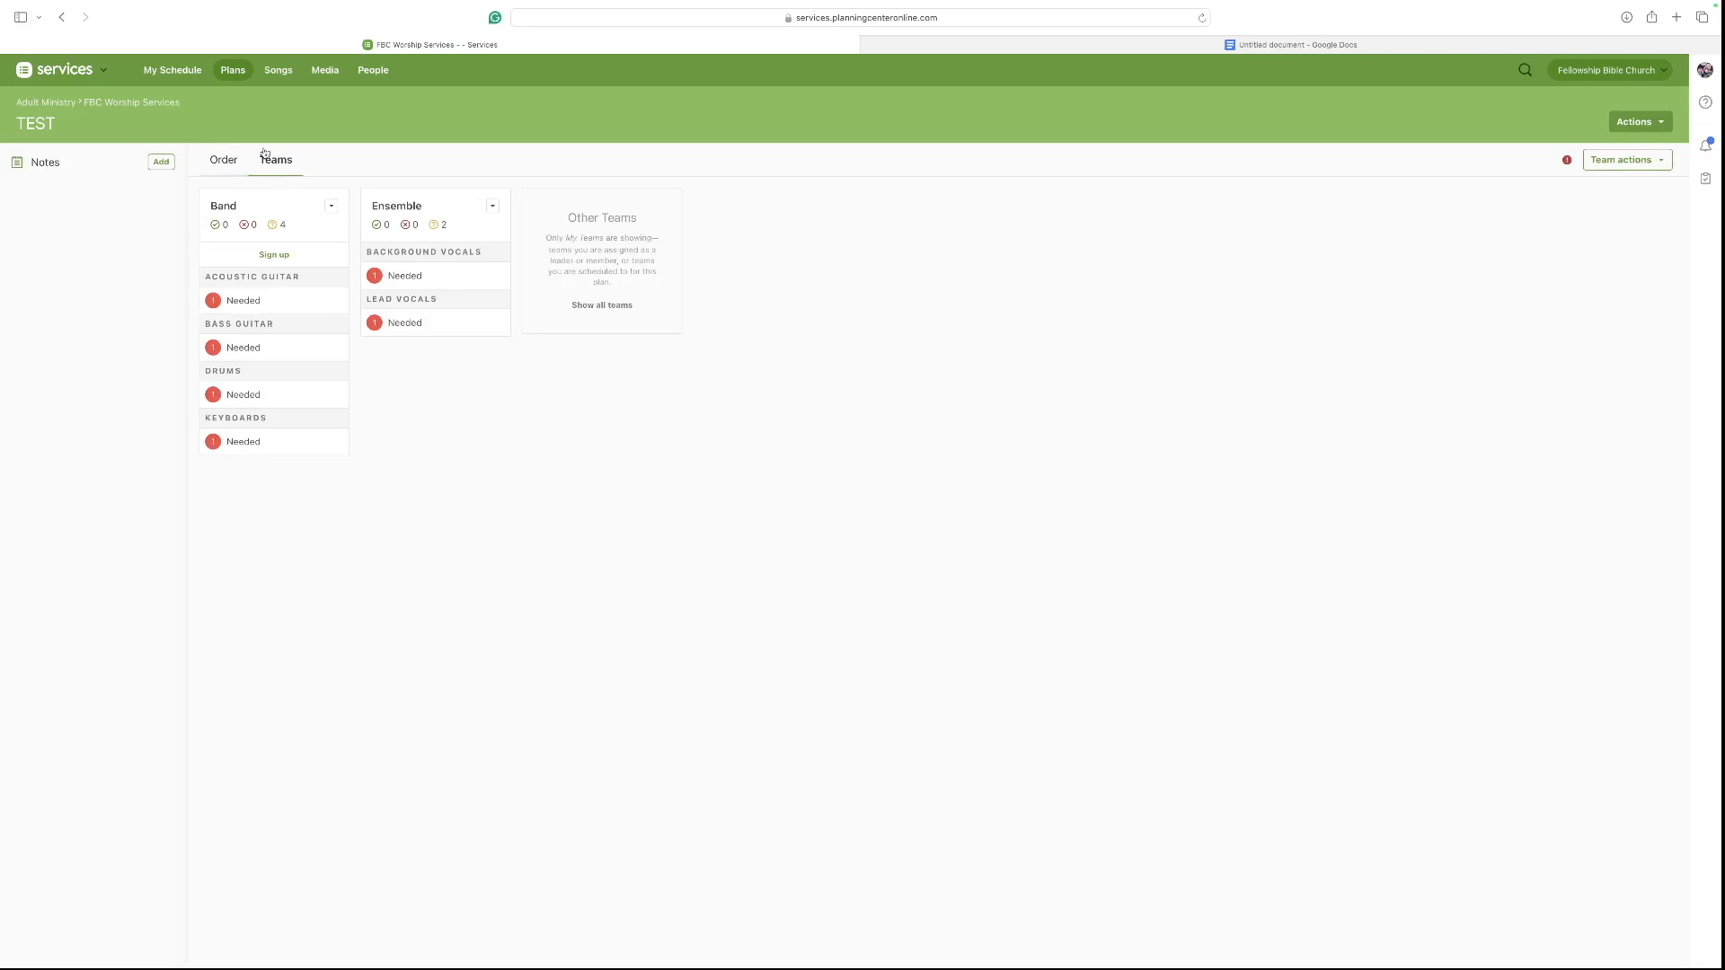
pyautogui.click(598, 307)
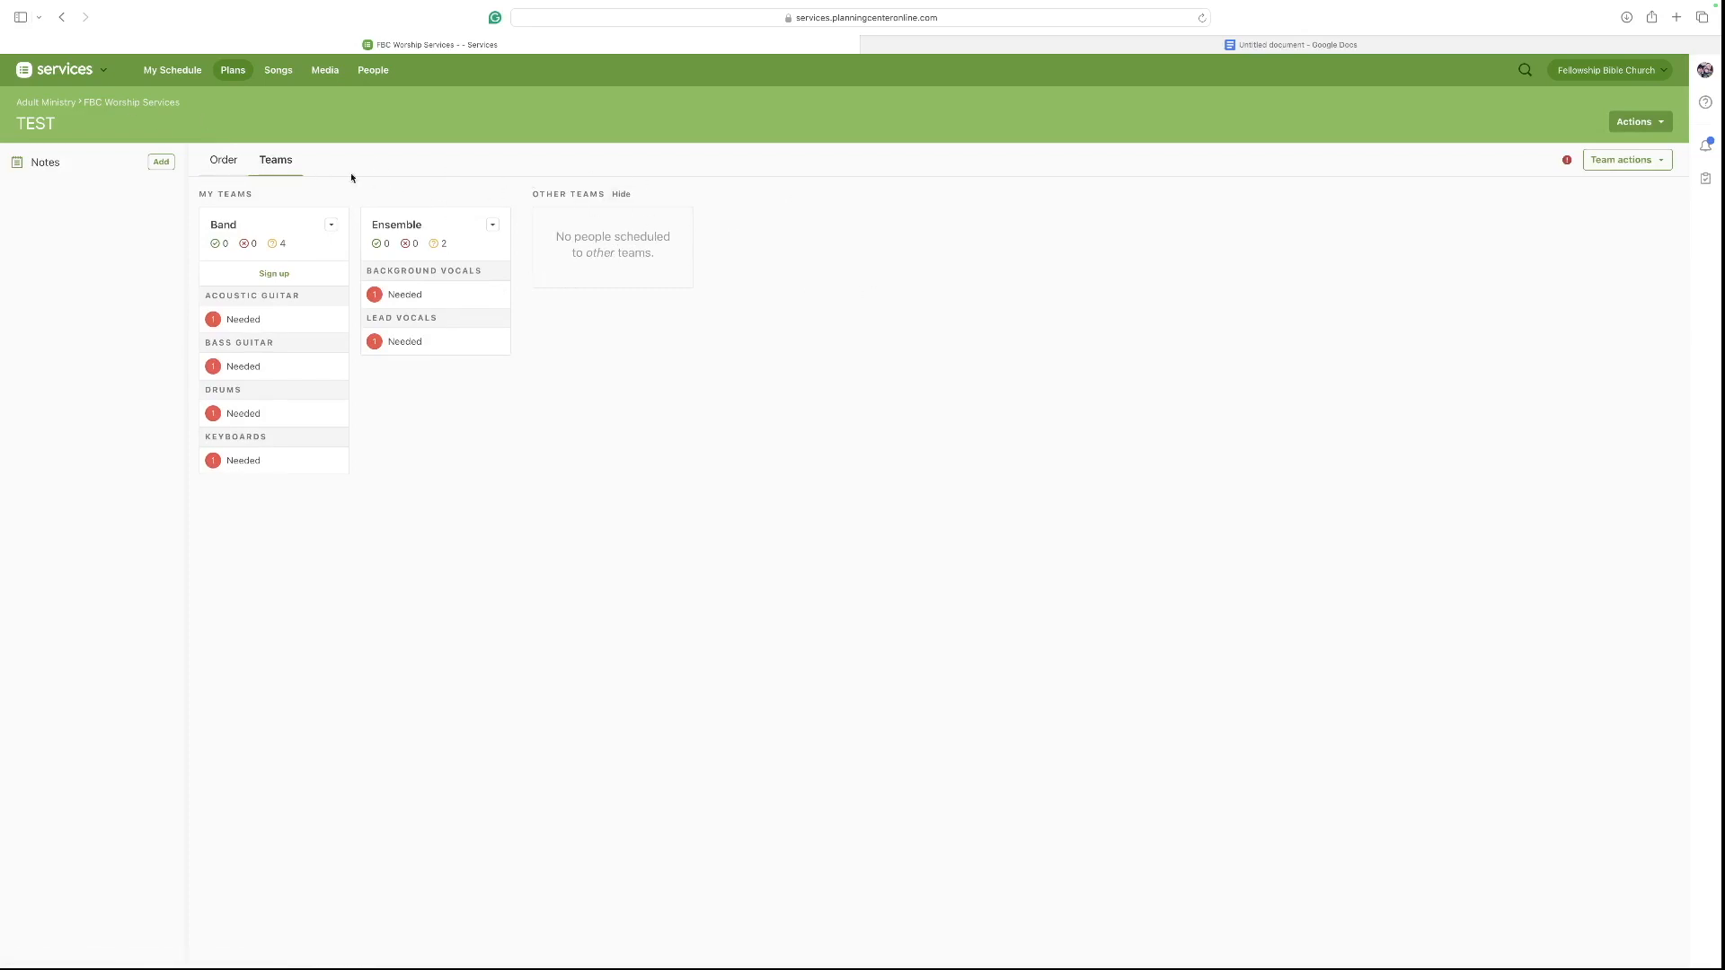
pyautogui.click(224, 159)
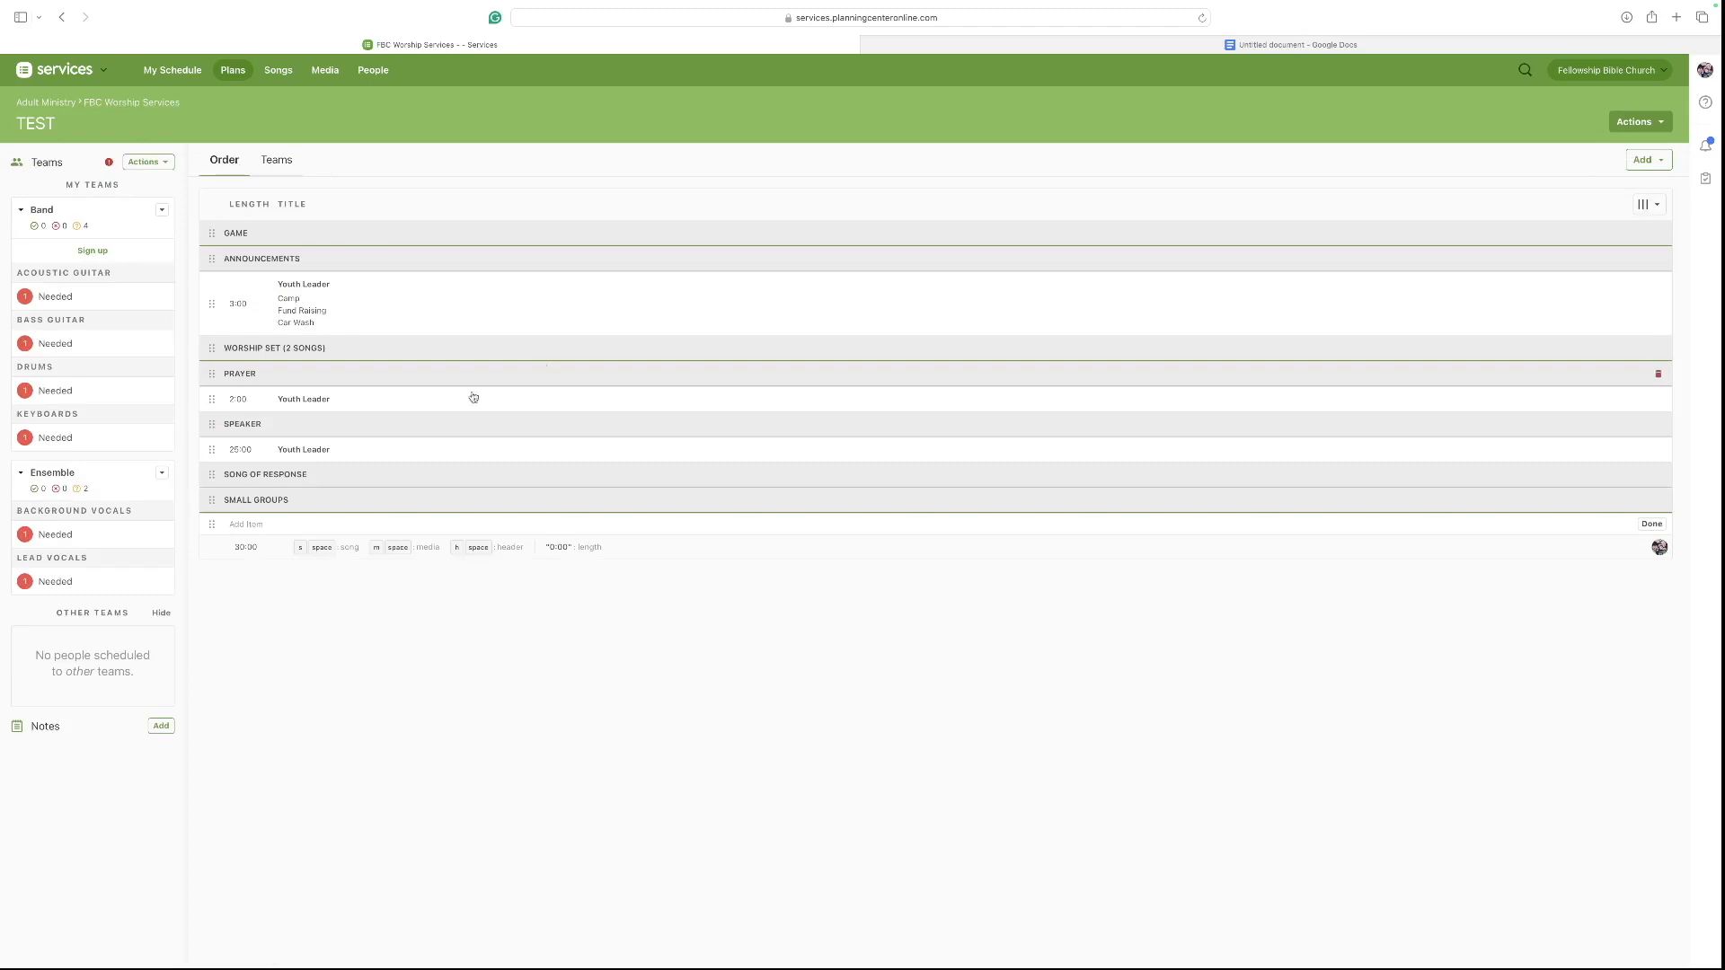